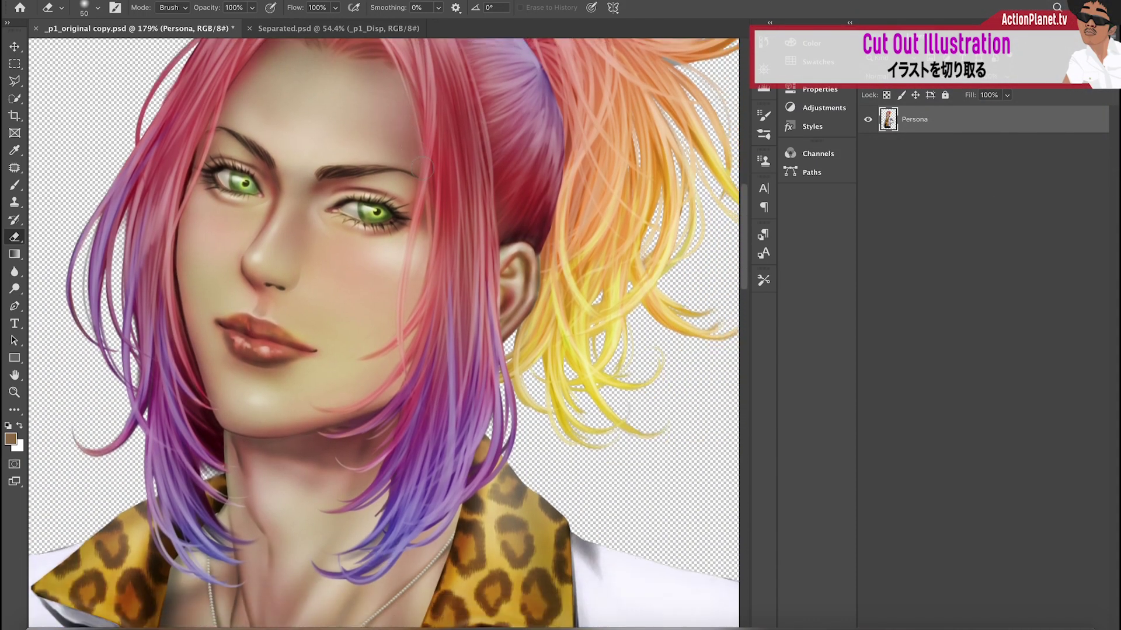
Trace the pink hair strand over the face with the Polygonal Lasso and copy it to Layer 1
key("l")
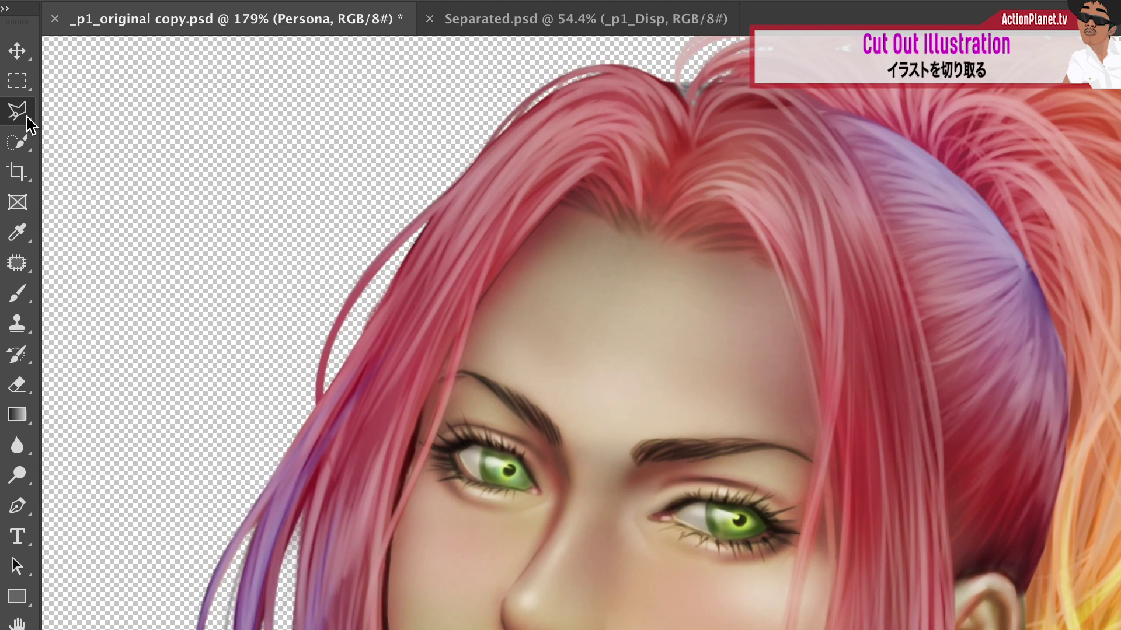
scroll(671, 260, "down", 3)
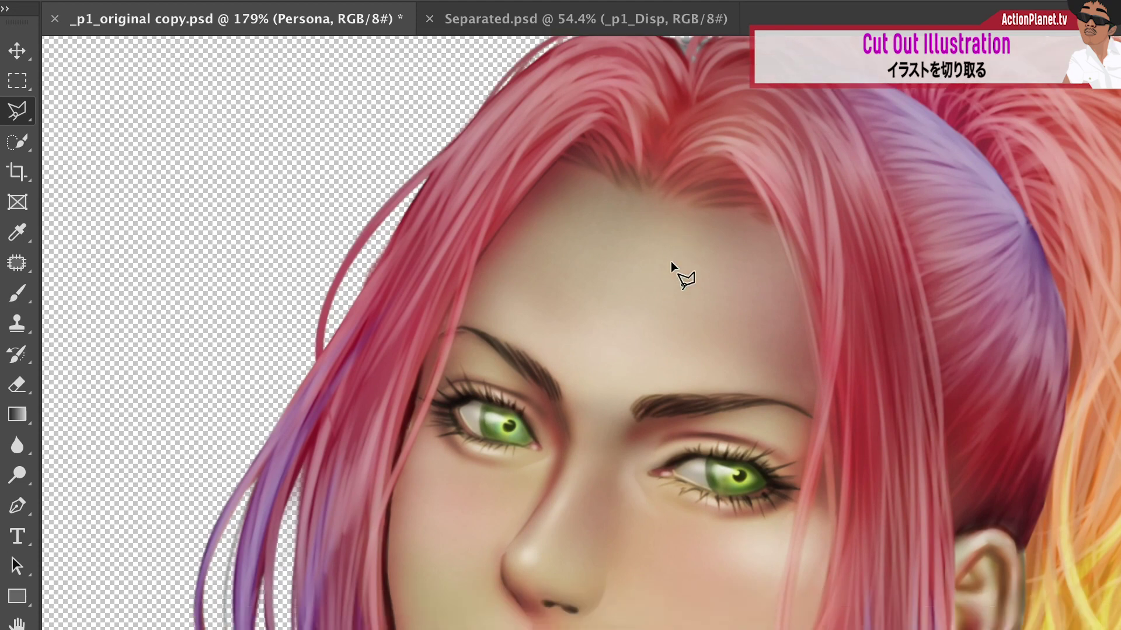
scroll(671, 261, "up", 2)
scroll(671, 261, "right", 2)
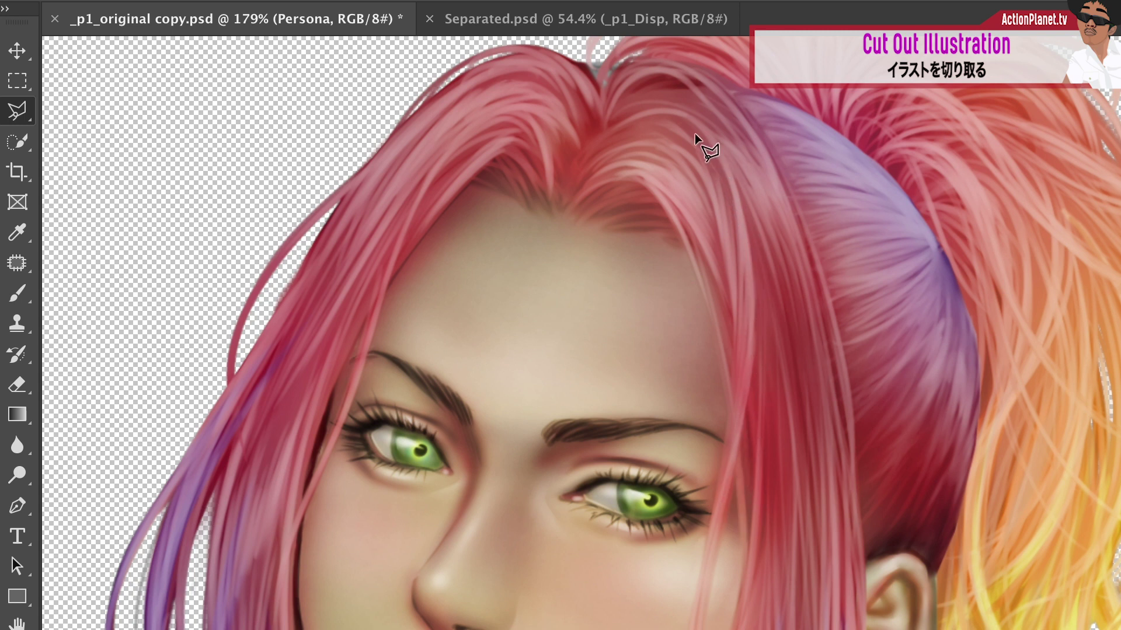
left_click(590, 162)
left_click(715, 239)
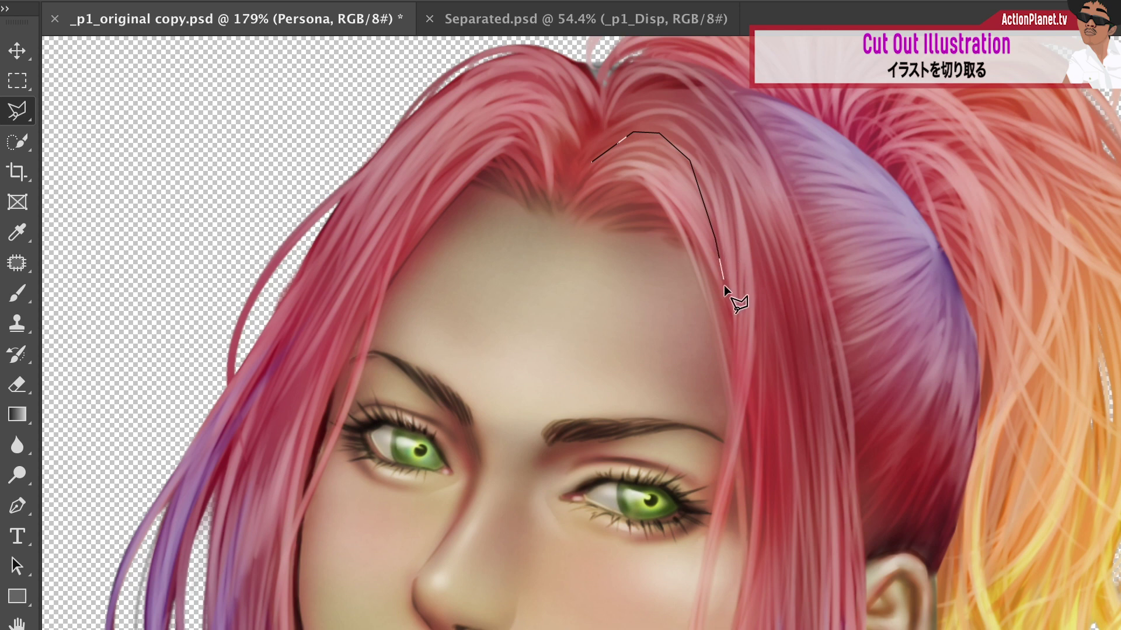
left_click(730, 328)
left_click(726, 410)
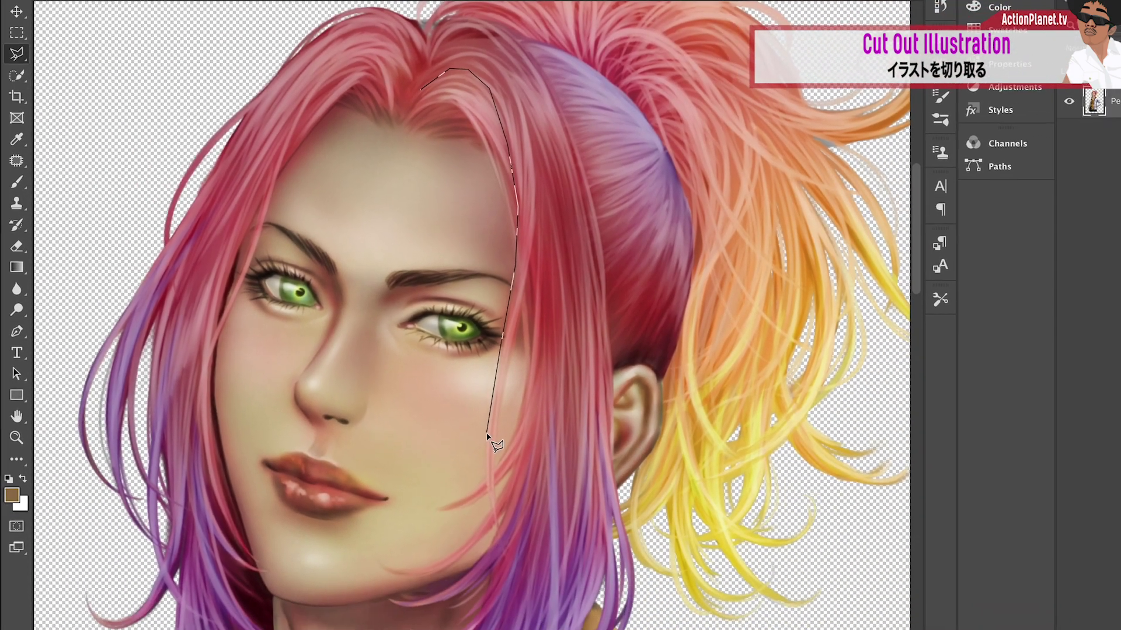
left_click(578, 537)
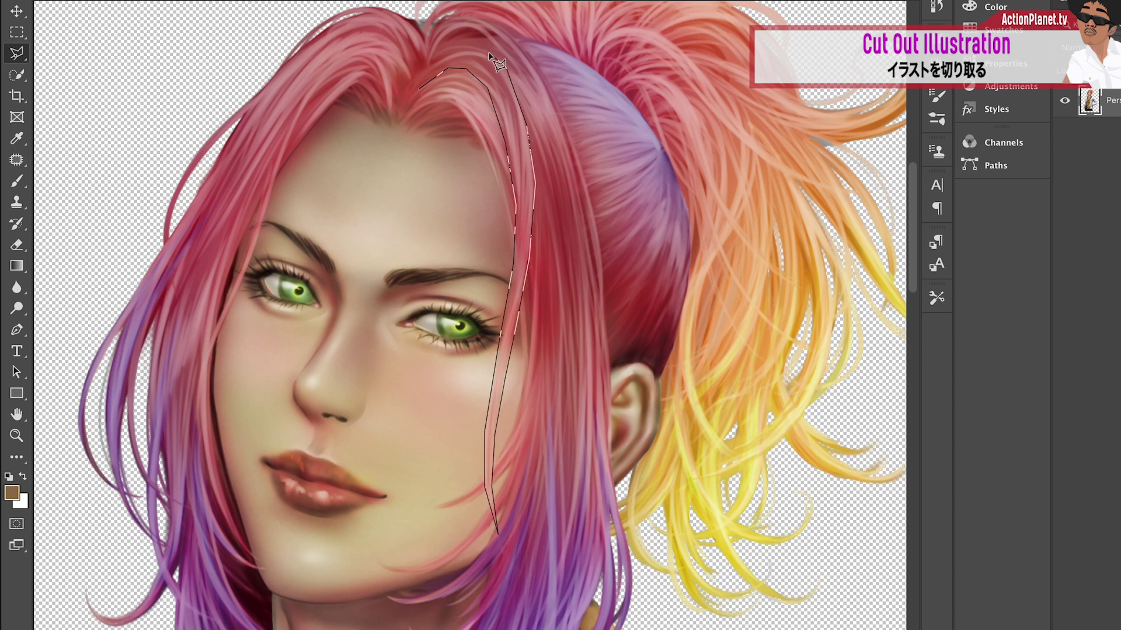
left_click(418, 89)
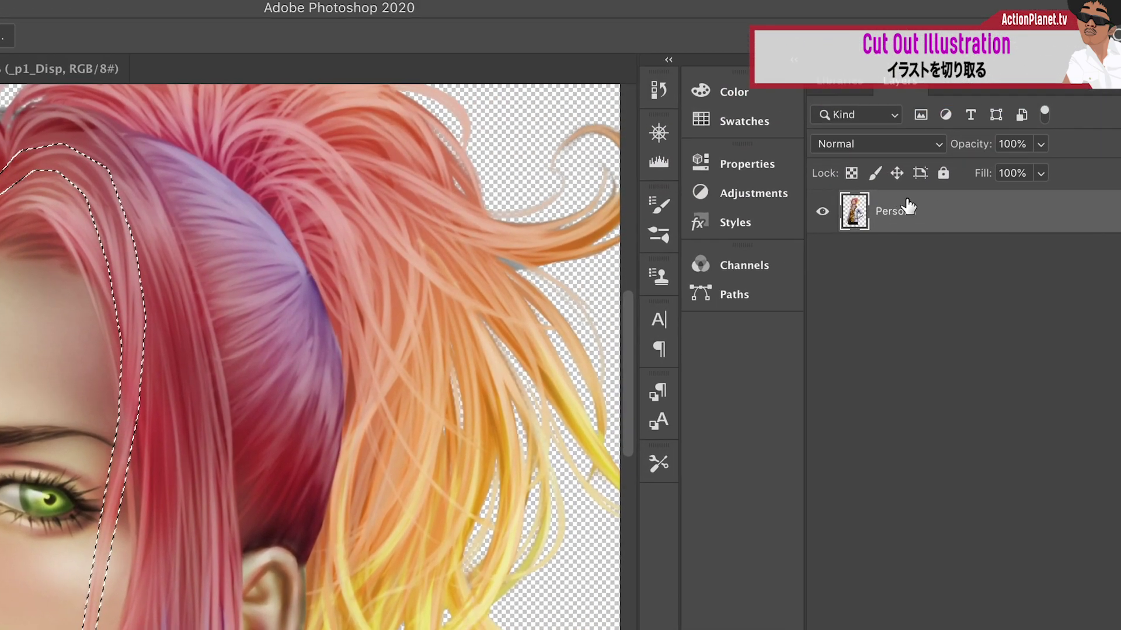
key("super+j")
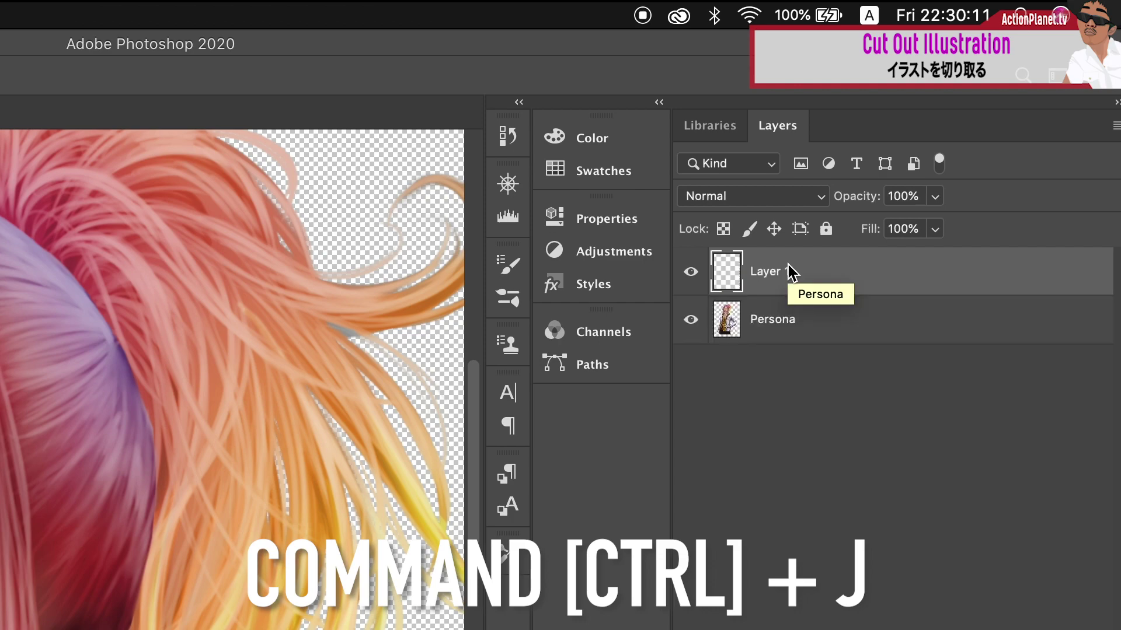
Preview Layer 1 alone by toggling Persona off and on, then select Persona and load the strand selection
left_click(691, 319)
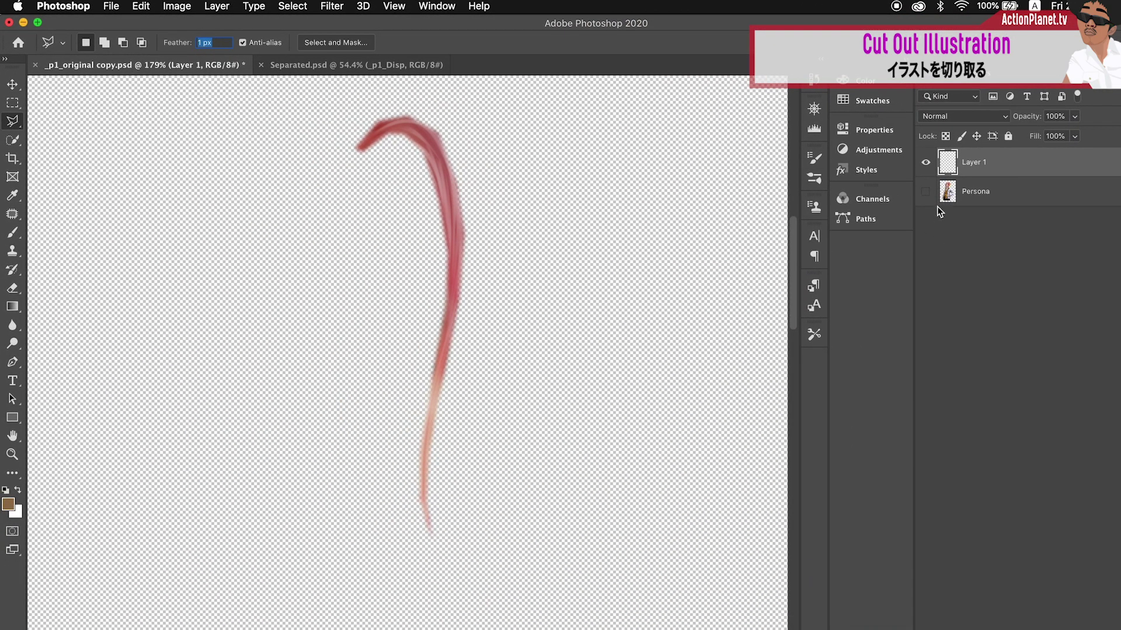
left_click(927, 194)
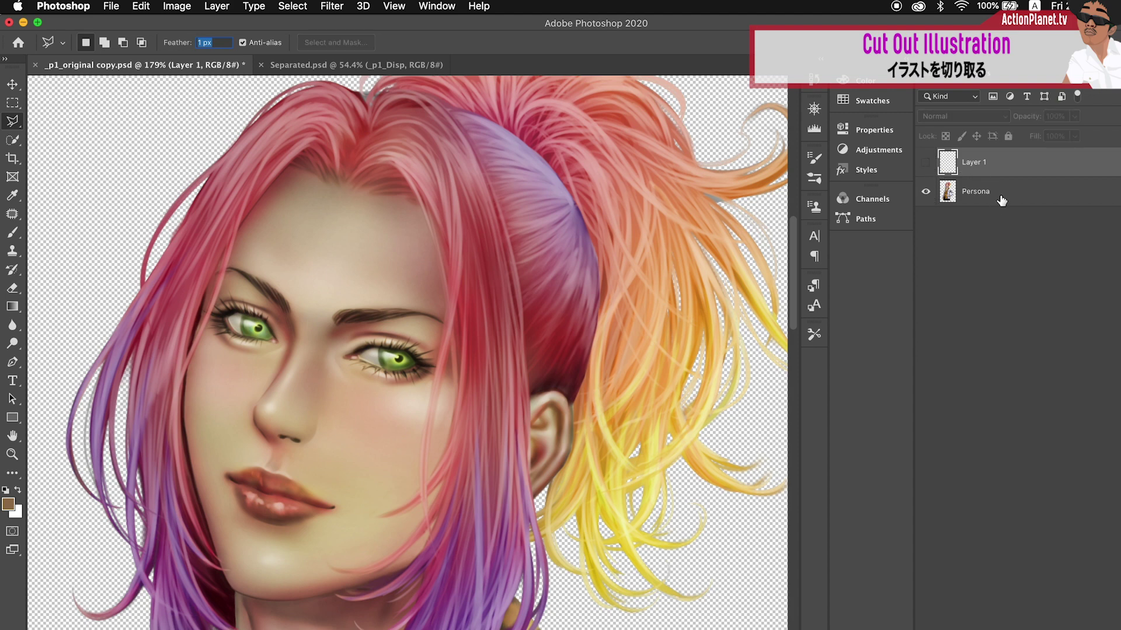
left_click(968, 200)
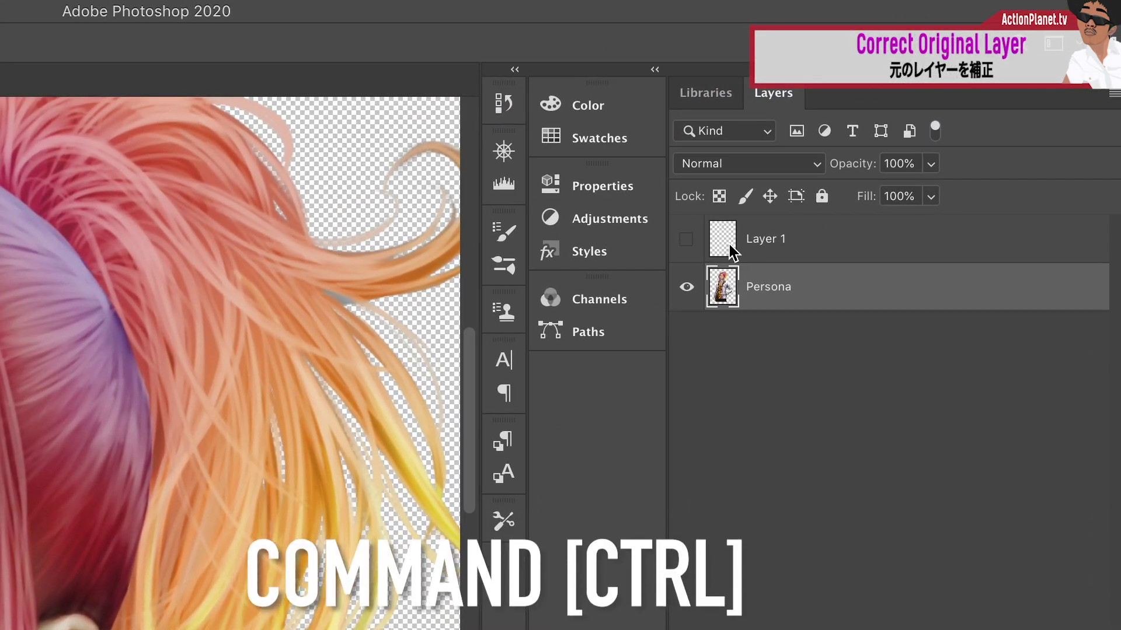
left_click(730, 253, "ctrl")
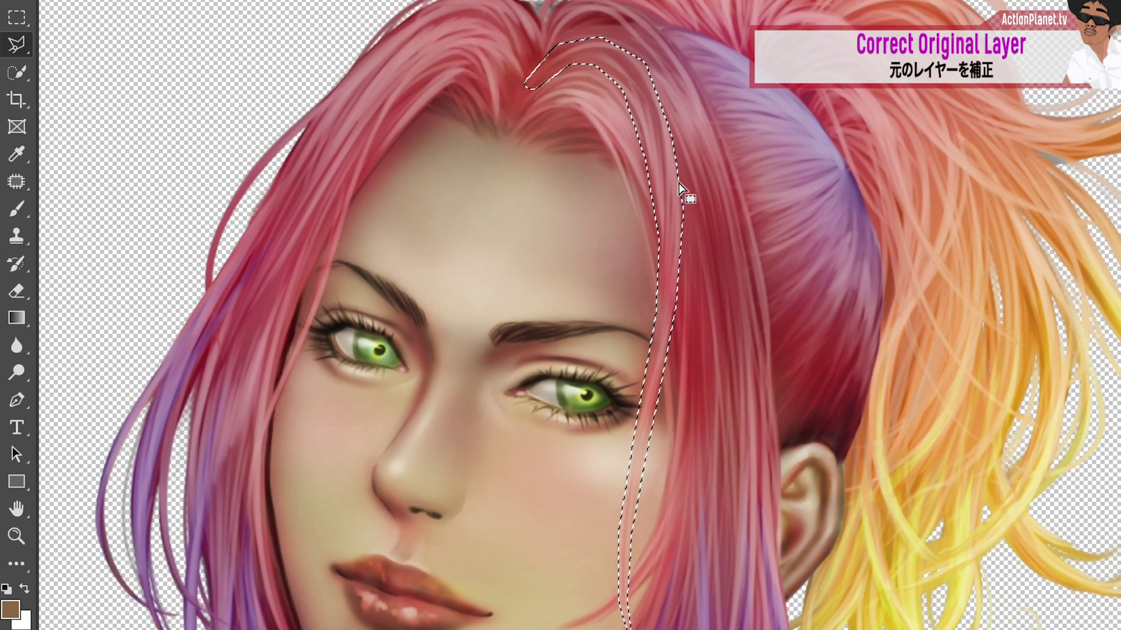
Restore the strand selection, pick the Brush, and duplicate Persona as a backup layer below it
scroll(649, 590, "up", 2)
key("ctrl+d")
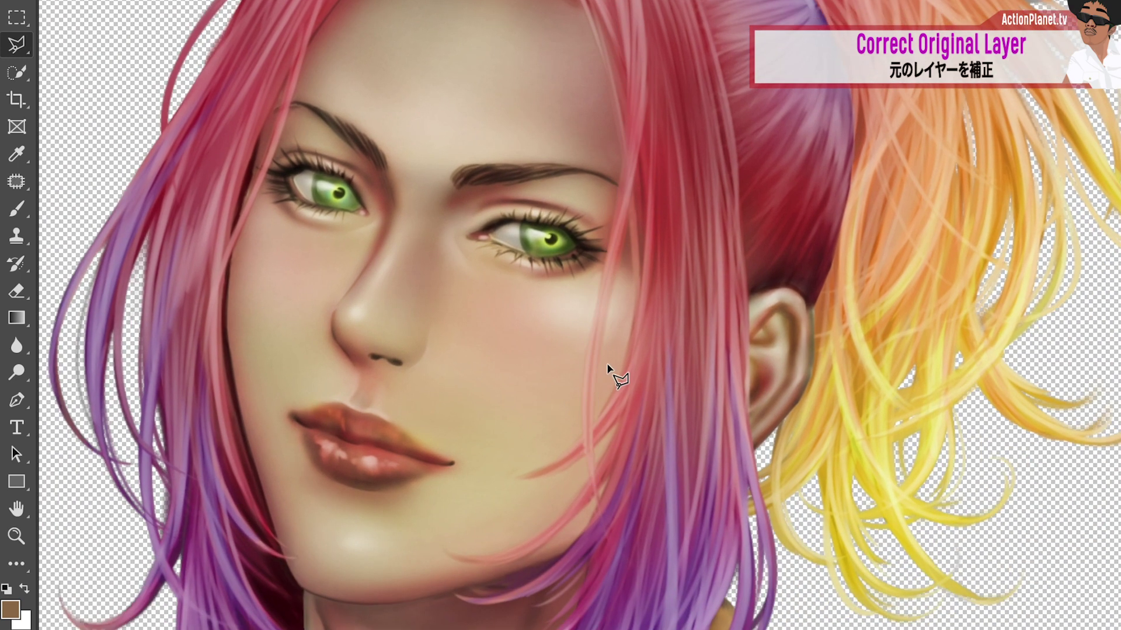
scroll(607, 366, "up", 2)
key("ctrl+shift+d")
key("b")
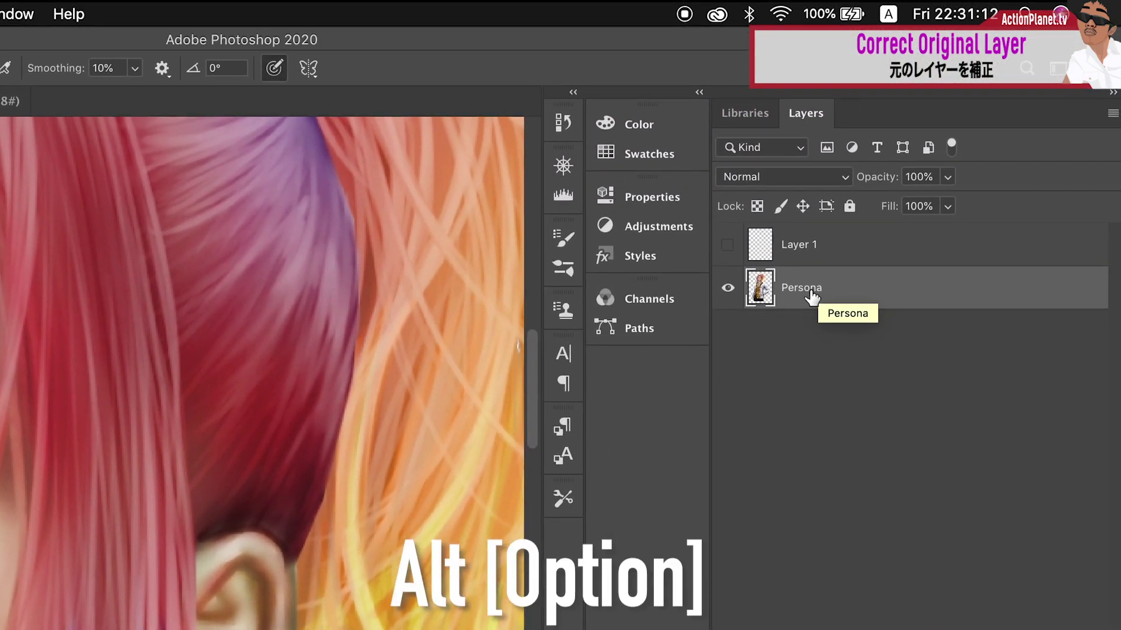
left_click_drag(811, 298, 809, 327)
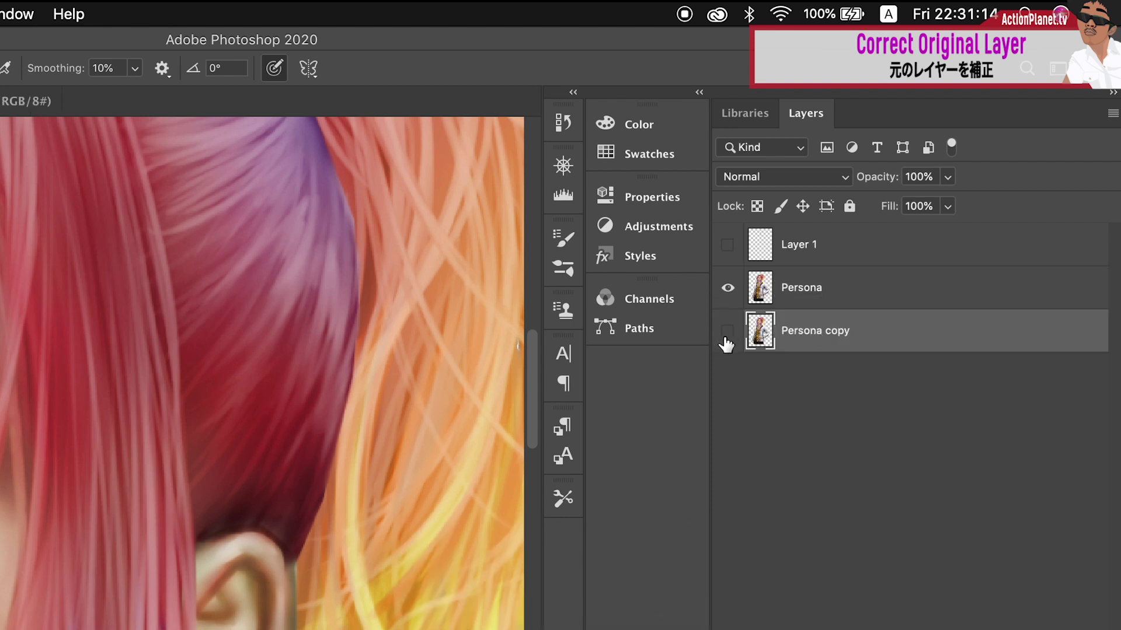
left_click(794, 284)
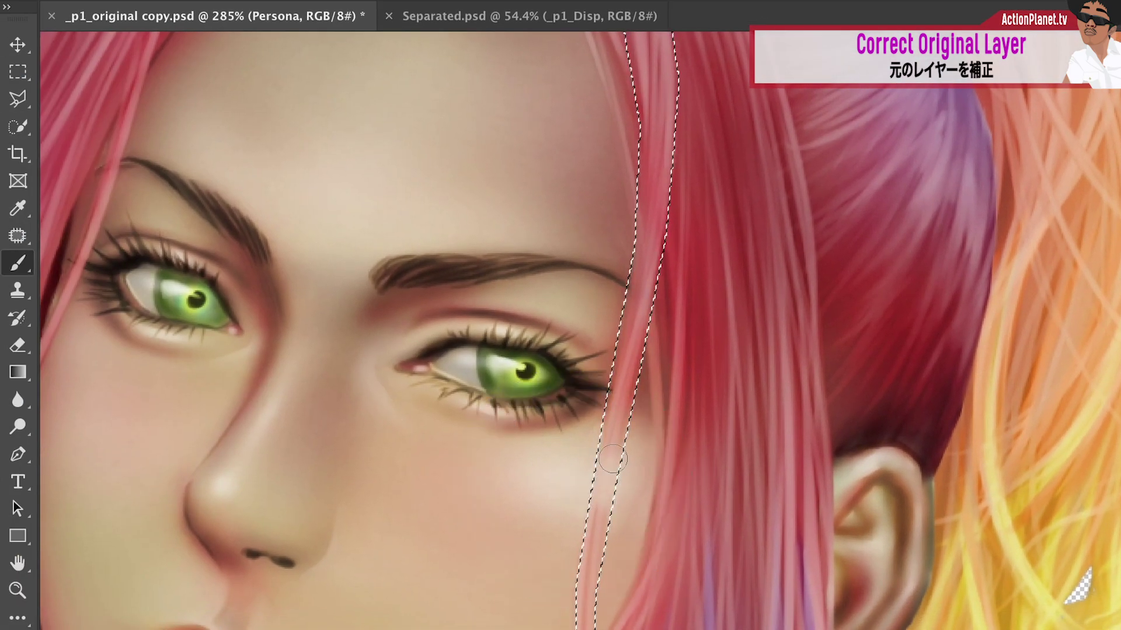
Paint over the strand inside the selection, sampling darker red-brown and lighter pinkish-brown hair colours
left_click_drag(596, 524, 611, 468)
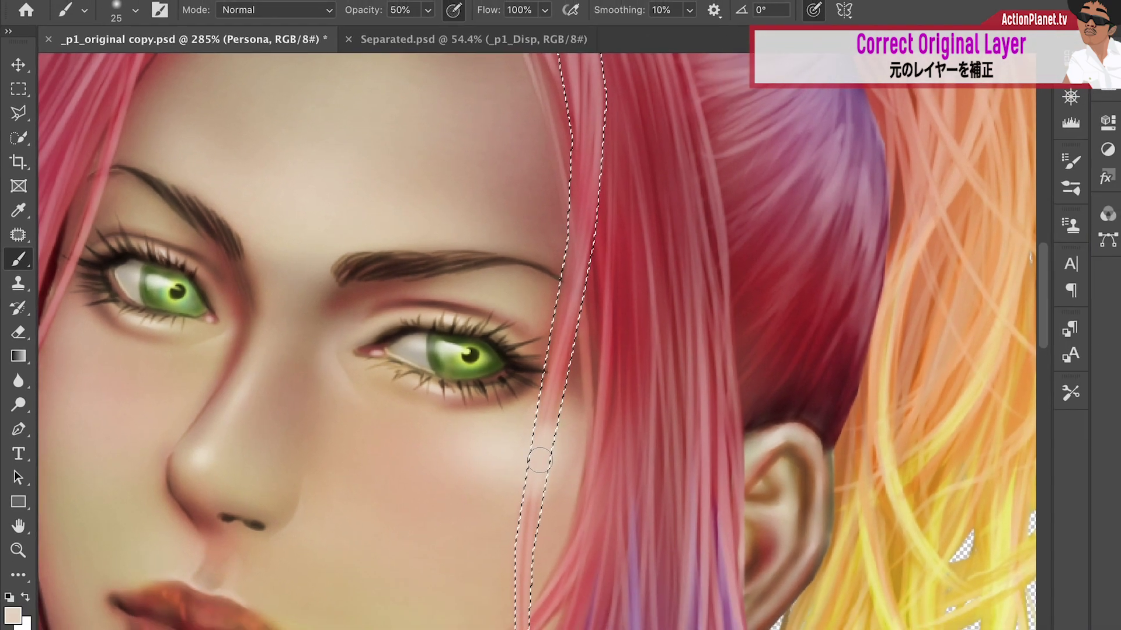
scroll(519, 435, "down", 3)
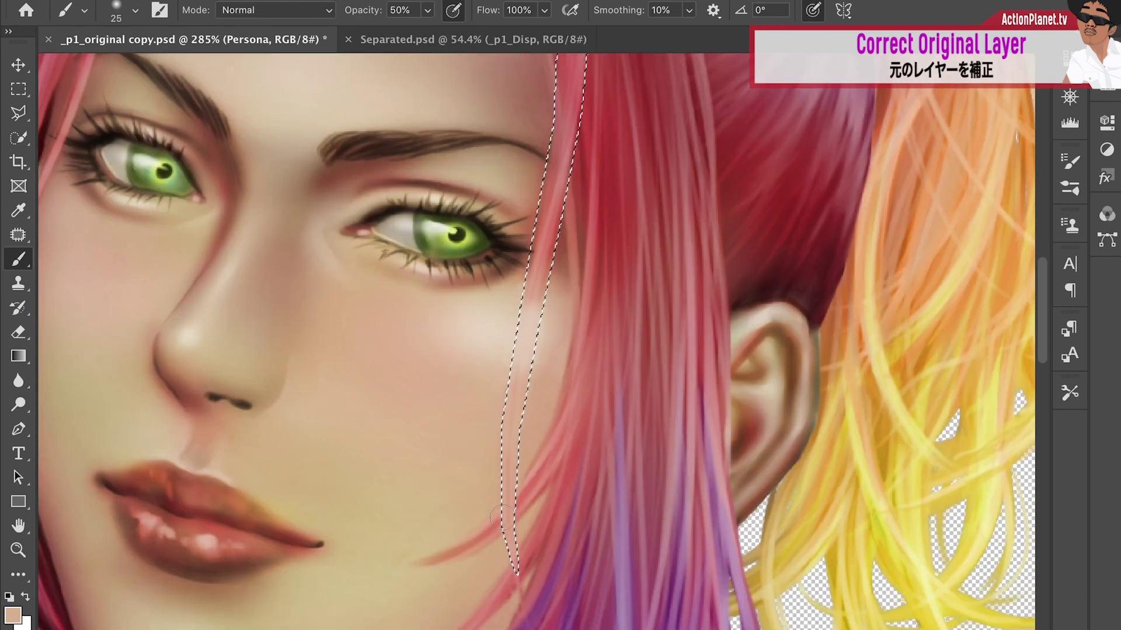
scroll(510, 496, "up", 1)
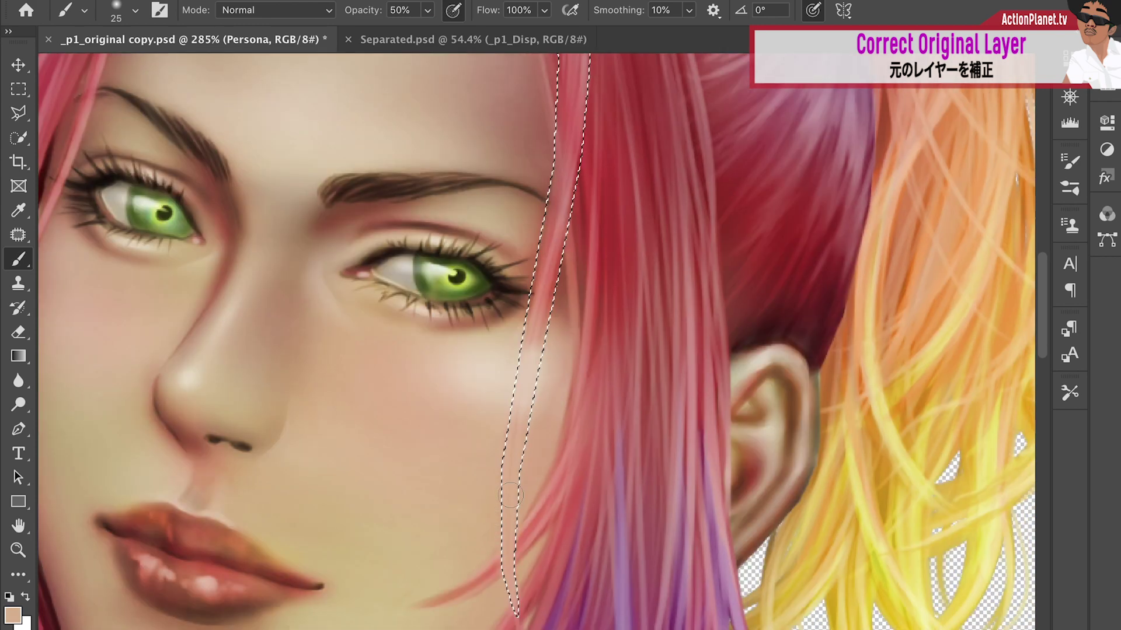
scroll(524, 404, "up", 2)
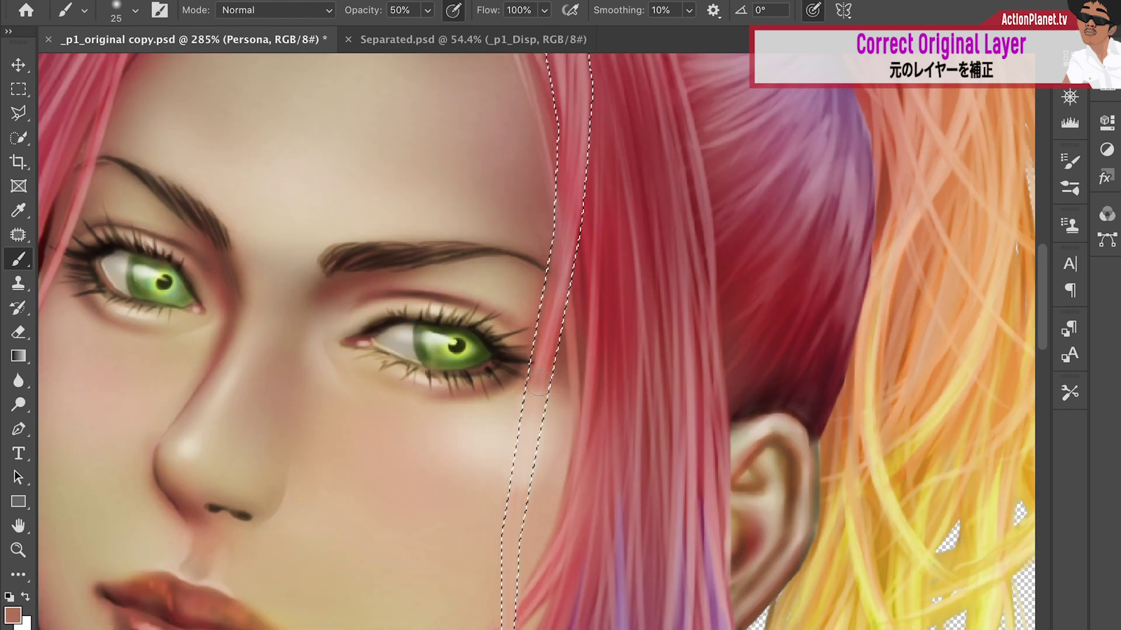
left_click(565, 353, "alt")
scroll(560, 330, "up", 2)
left_click(548, 362, "alt")
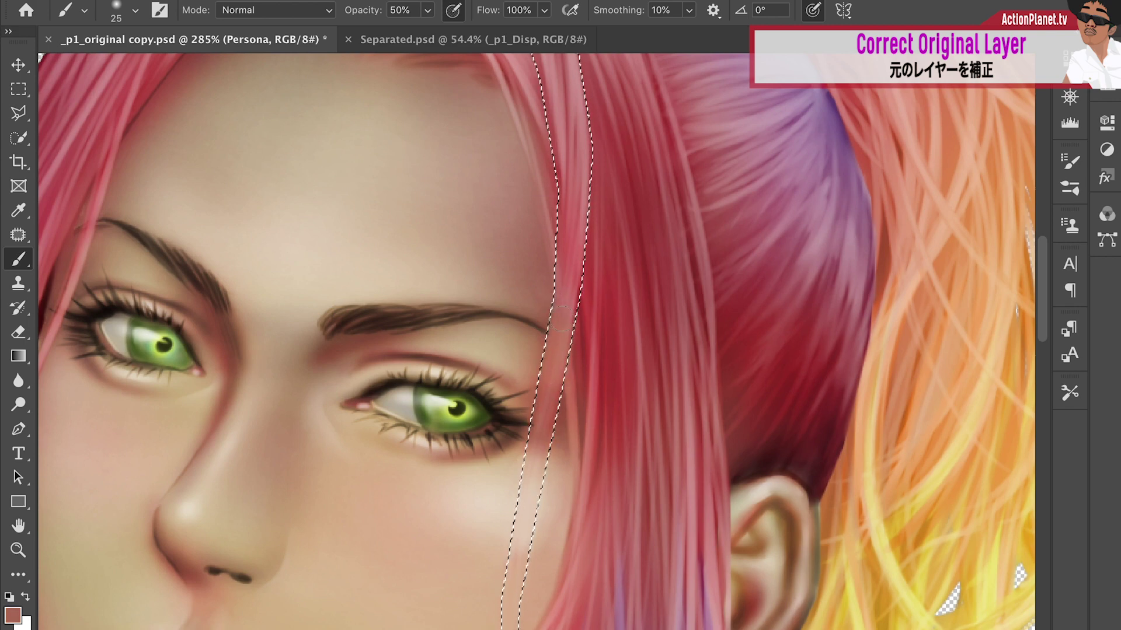
scroll(560, 366, "up", 5)
Subtract the lower part of the strand from the selection with the Polygonal Lasso
key("l")
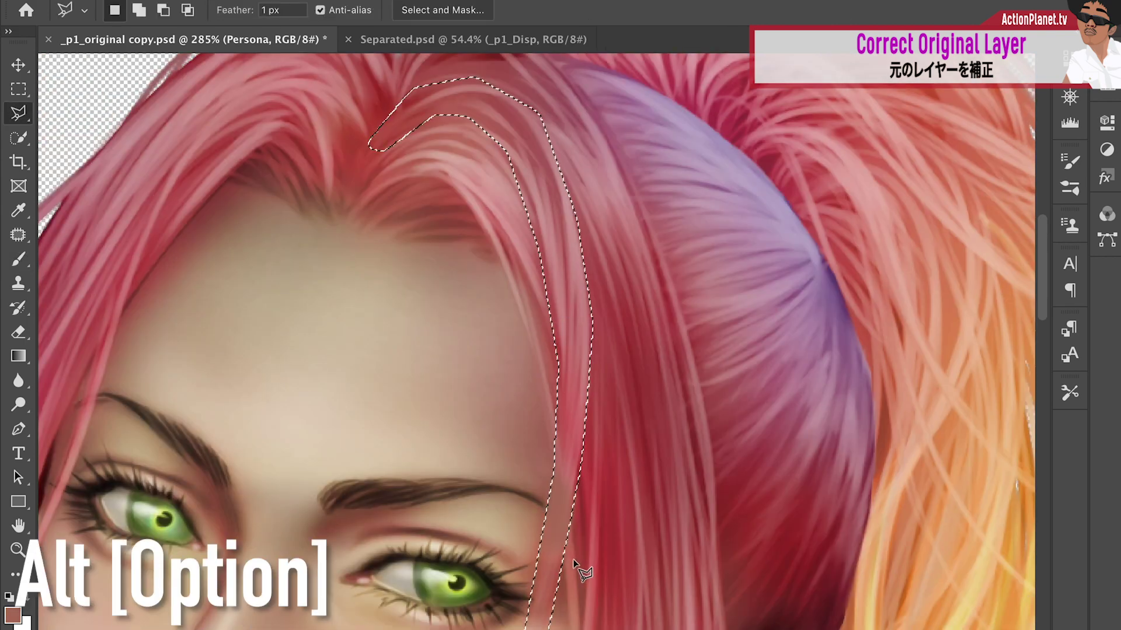
key("alt")
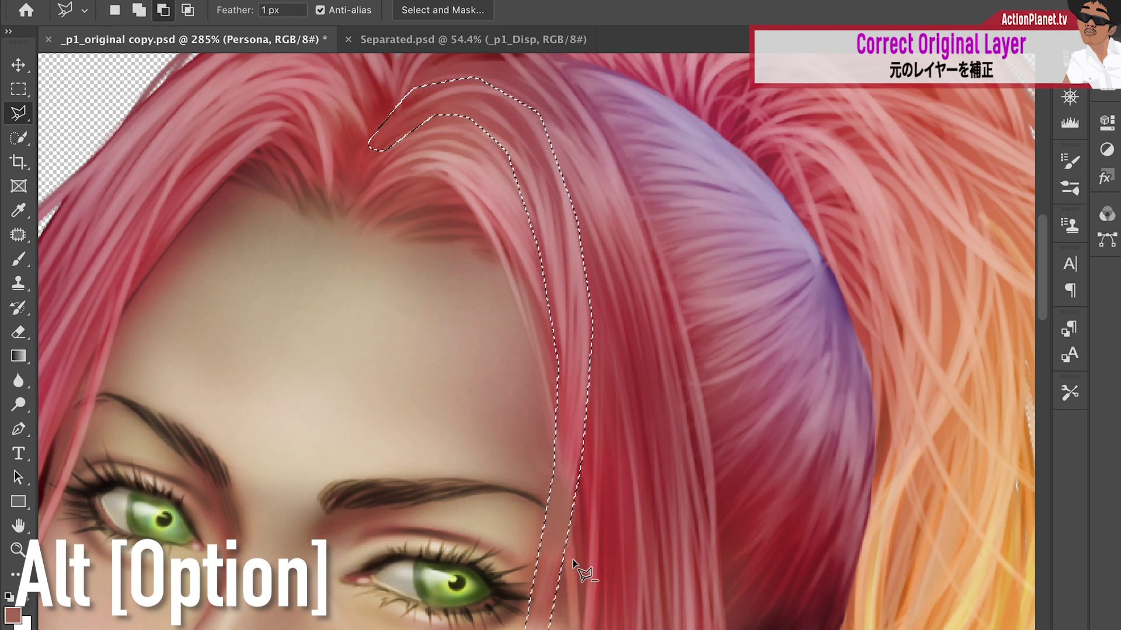
left_click(565, 582, "alt")
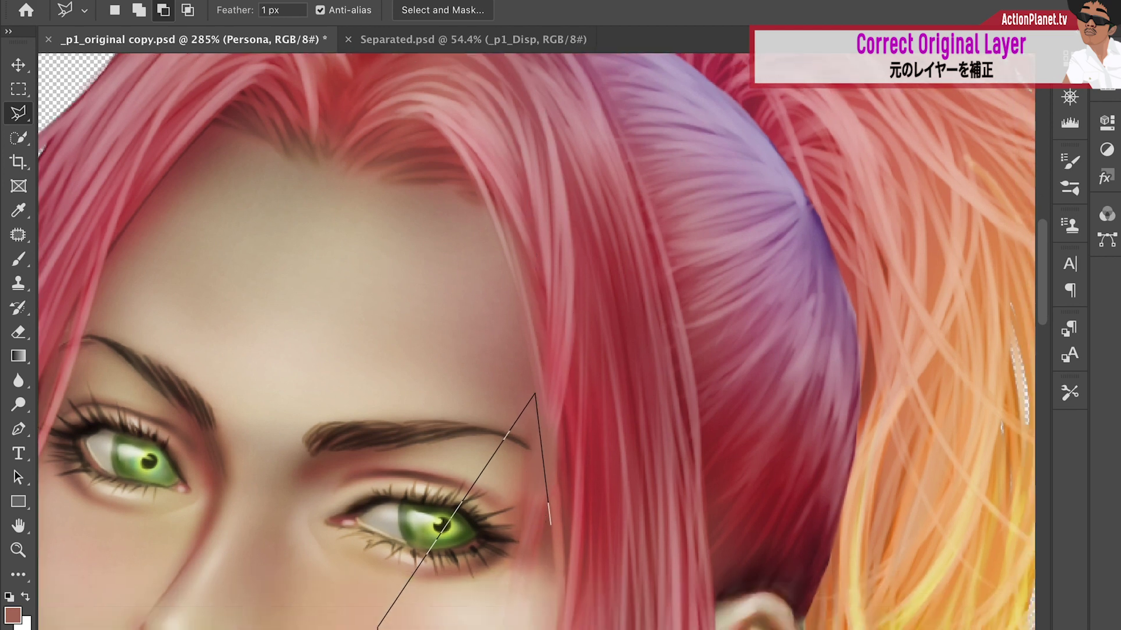
left_click(359, 583, "alt")
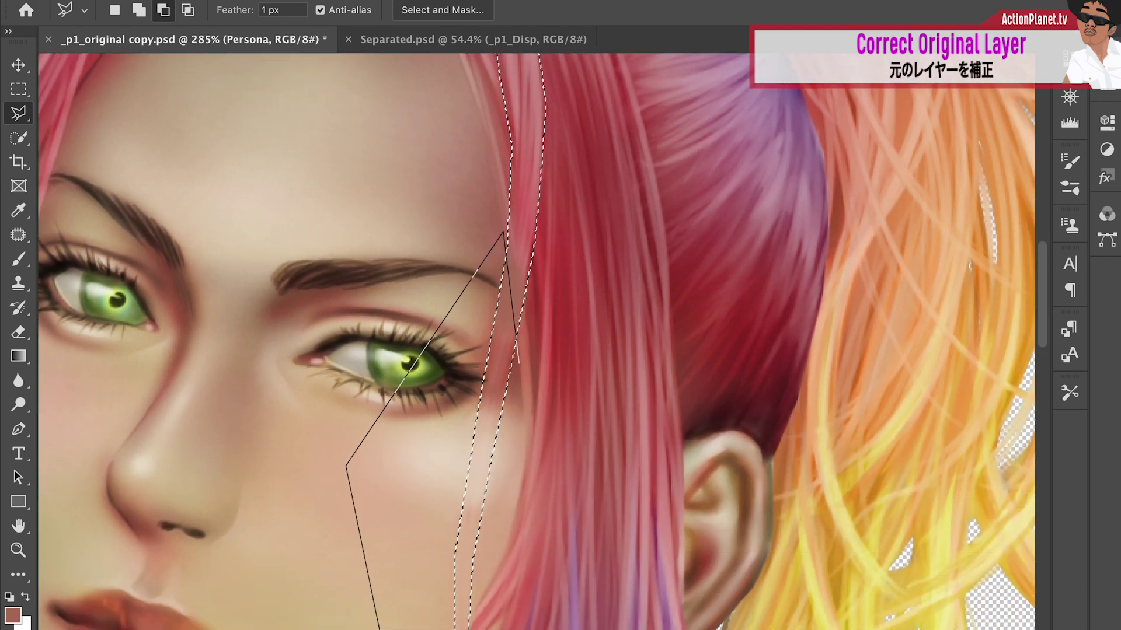
double_click(533, 376)
scroll(523, 341, "up", 5)
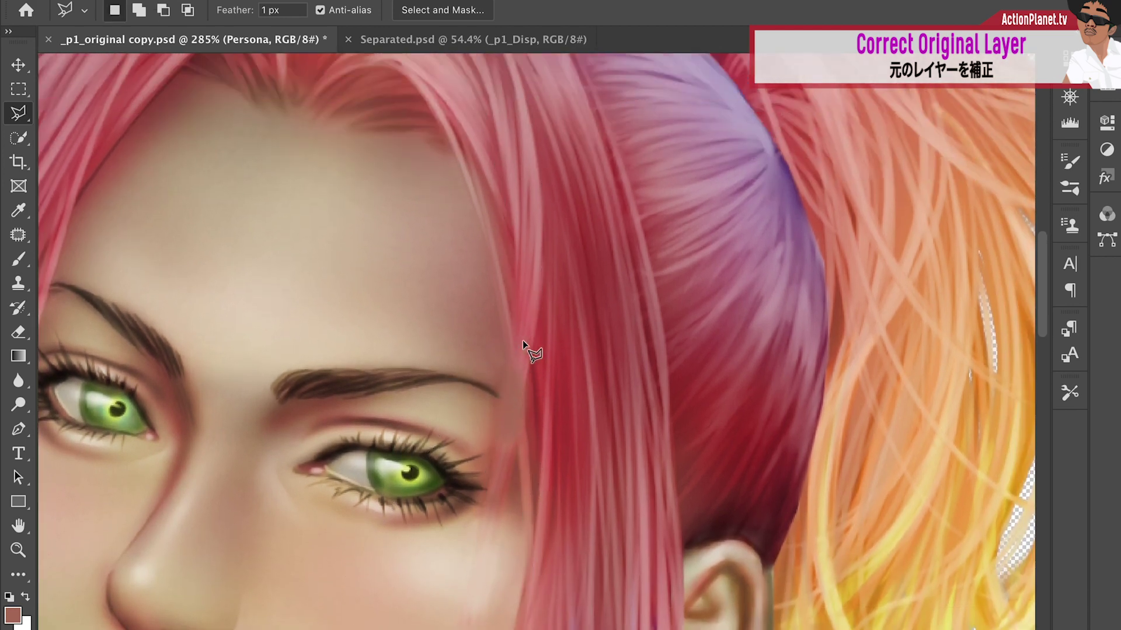
scroll(523, 341, "up", 1)
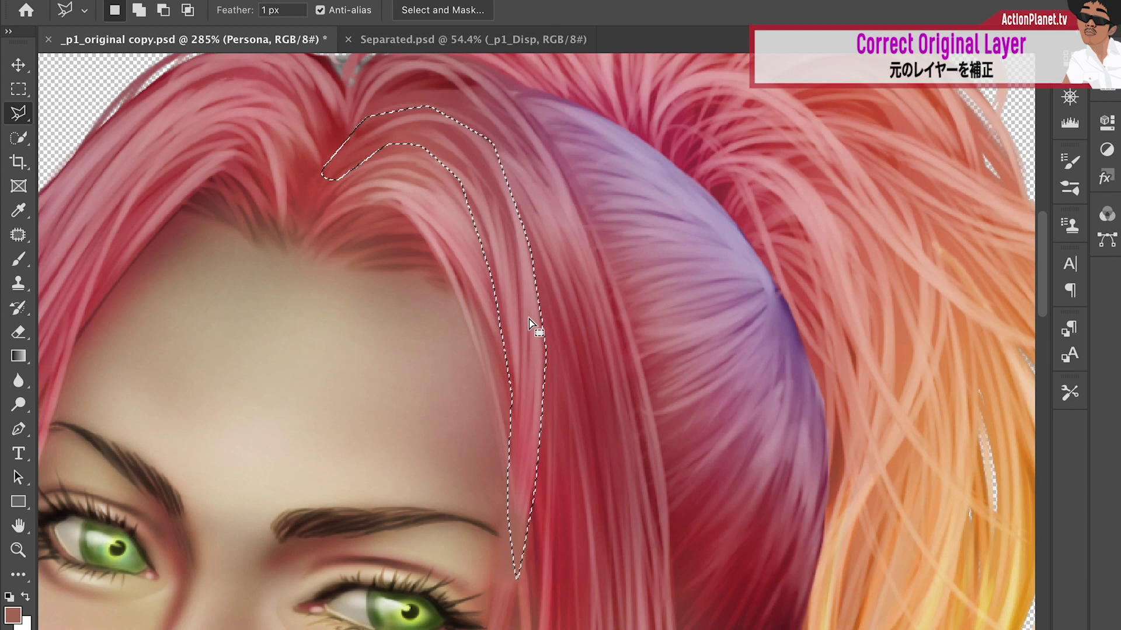
Patch the strand's upper area with hair texture from its right, then deselect
left_click(23, 235)
left_click_drag(516, 295, 566, 301)
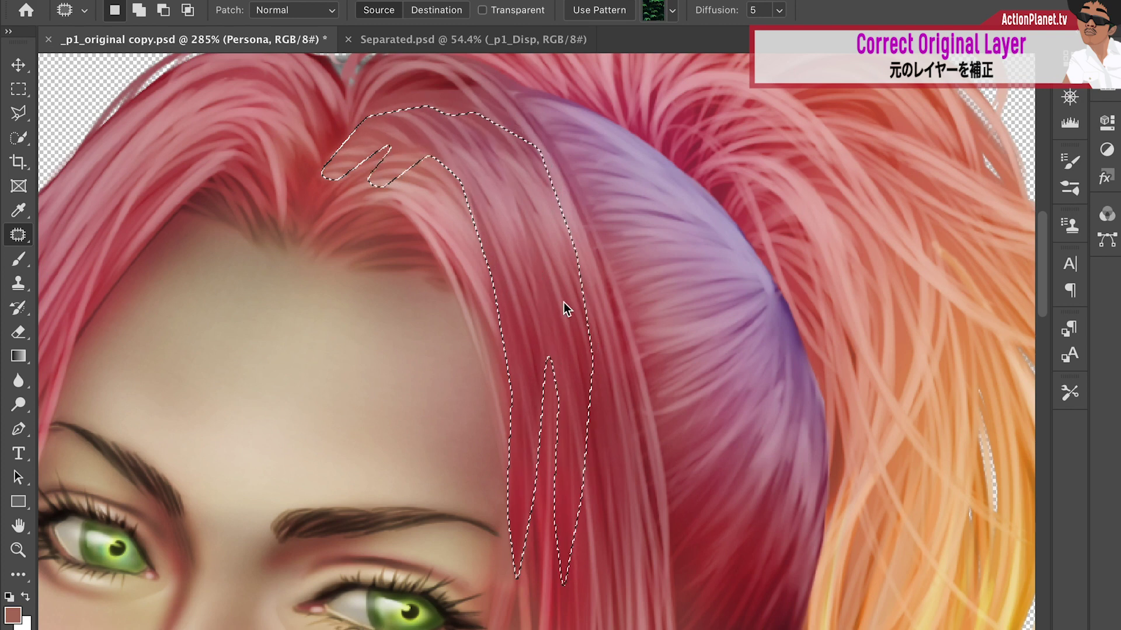
key("ctrl+d")
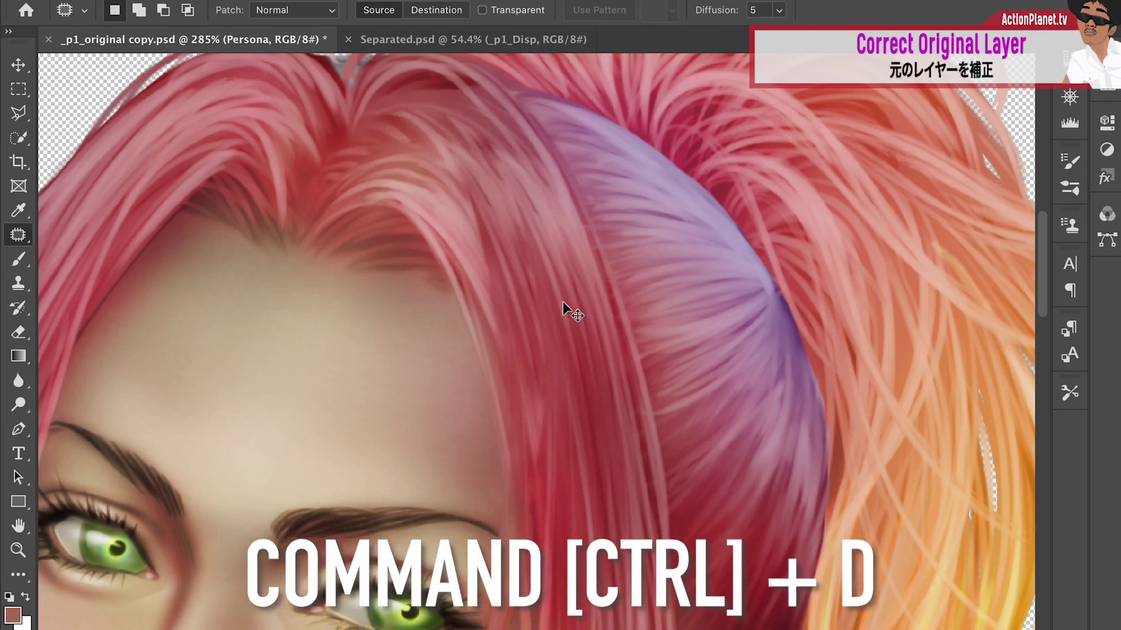
scroll(537, 435, "down", 3)
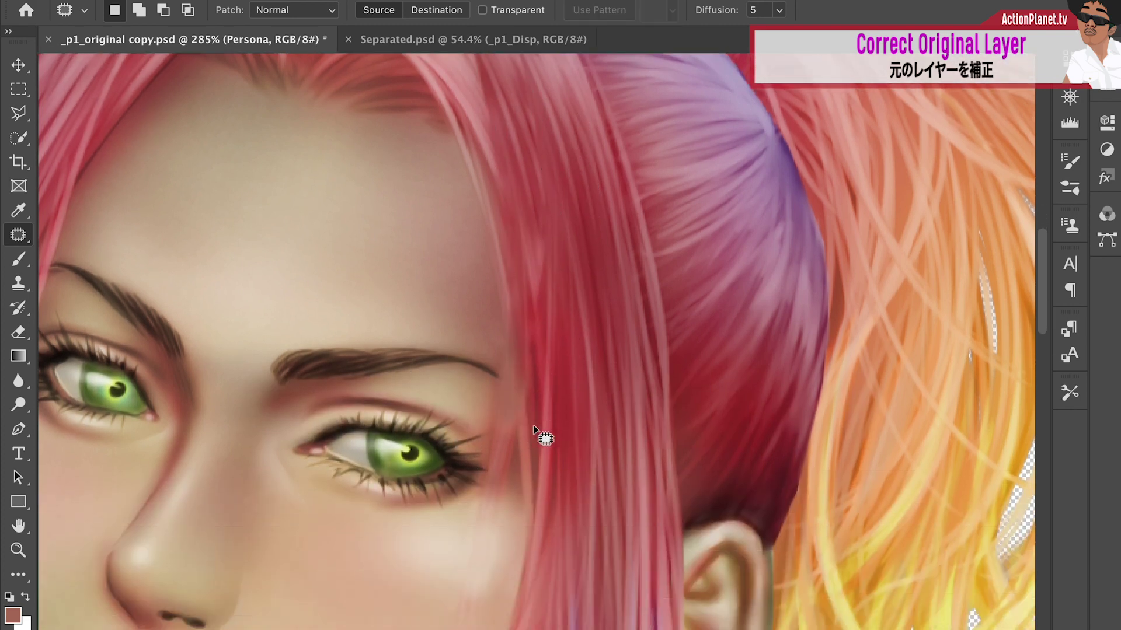
scroll(497, 525, "down", 2)
scroll(488, 521, "down", 2)
Begin a polygonal outline around the stray strand below the eye
key("l")
left_click(446, 576)
left_click(433, 583)
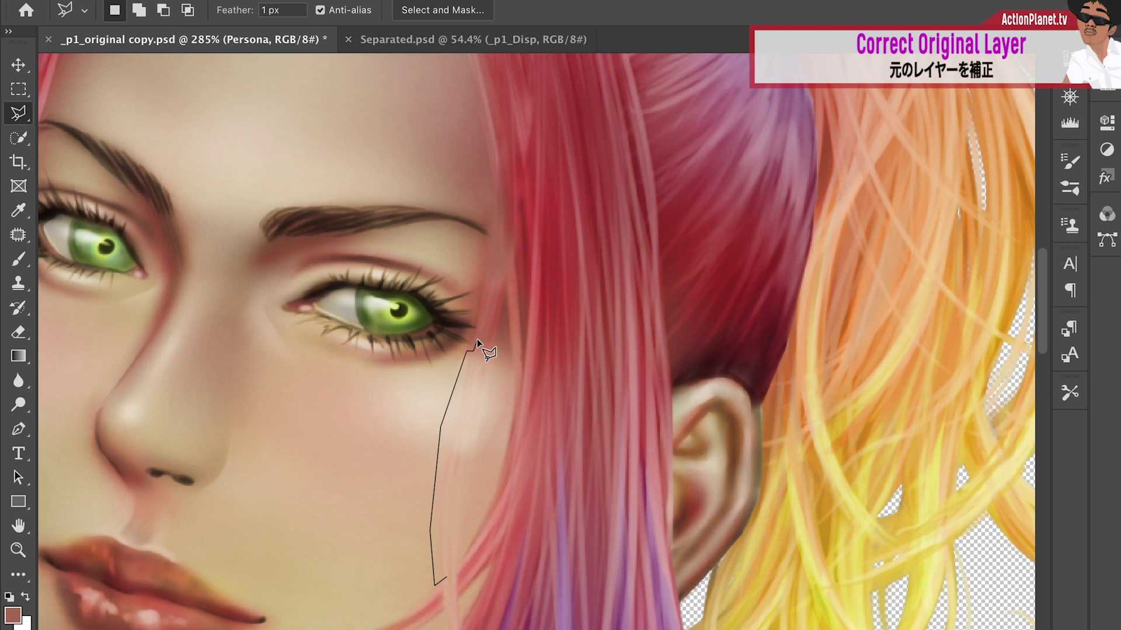
Patch the stray cheek strand with clean skin from the lower left and deselect
left_click(446, 576)
key("j")
left_click_drag(461, 409, 407, 446)
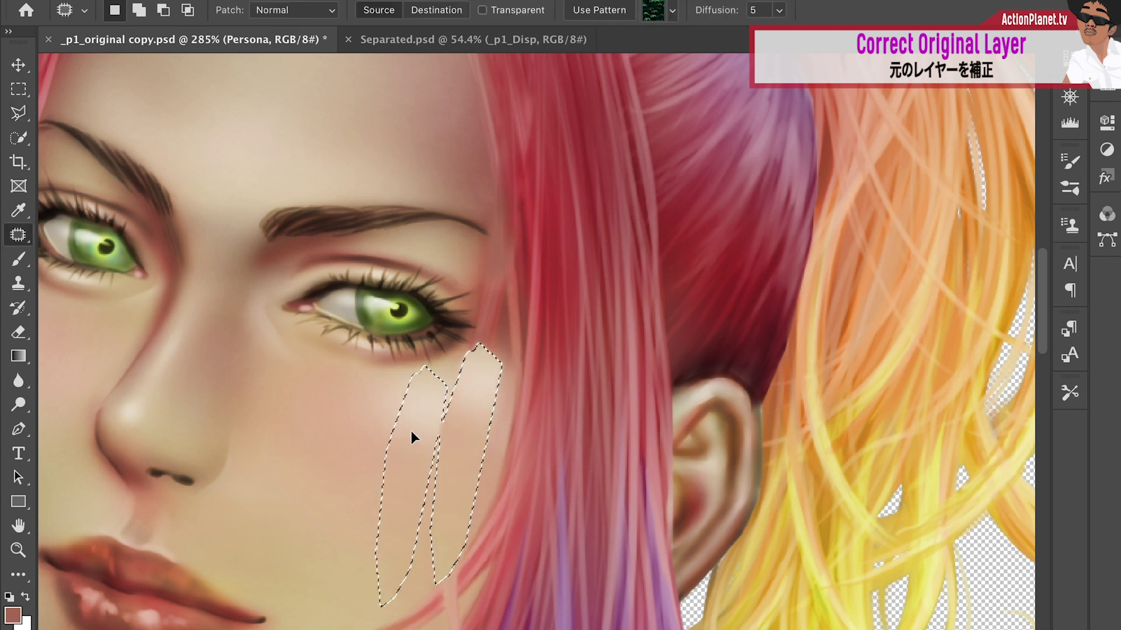
left_click_drag(408, 446, 415, 429)
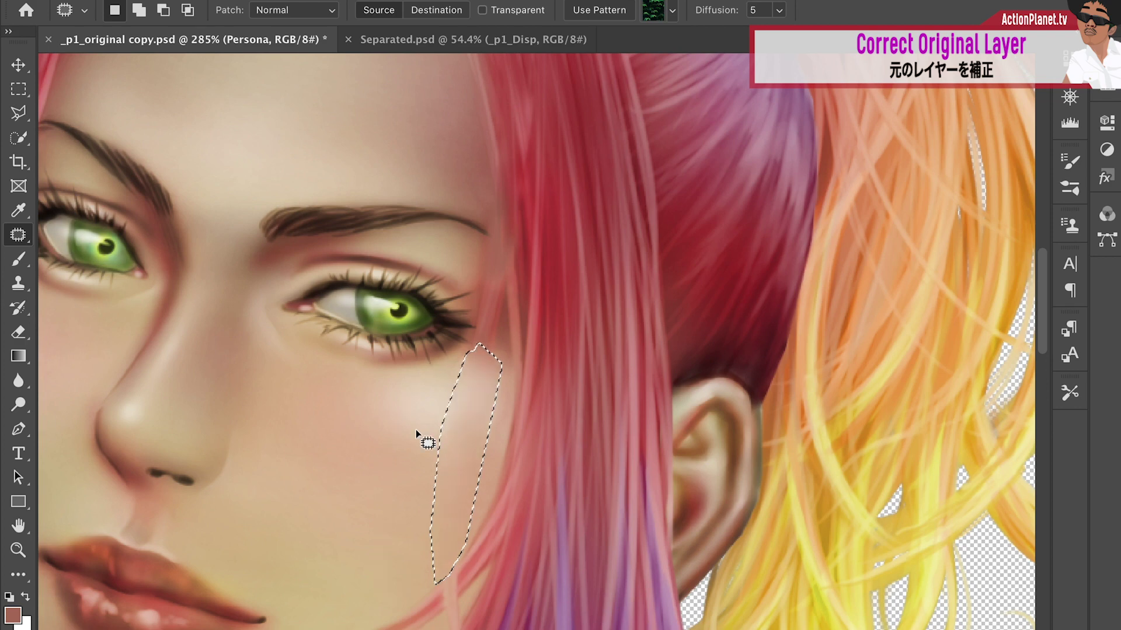
key("ctrl+d")
Outline the remaining strand beside the eye and touch it up with the Brush
scroll(478, 510, "up", 5)
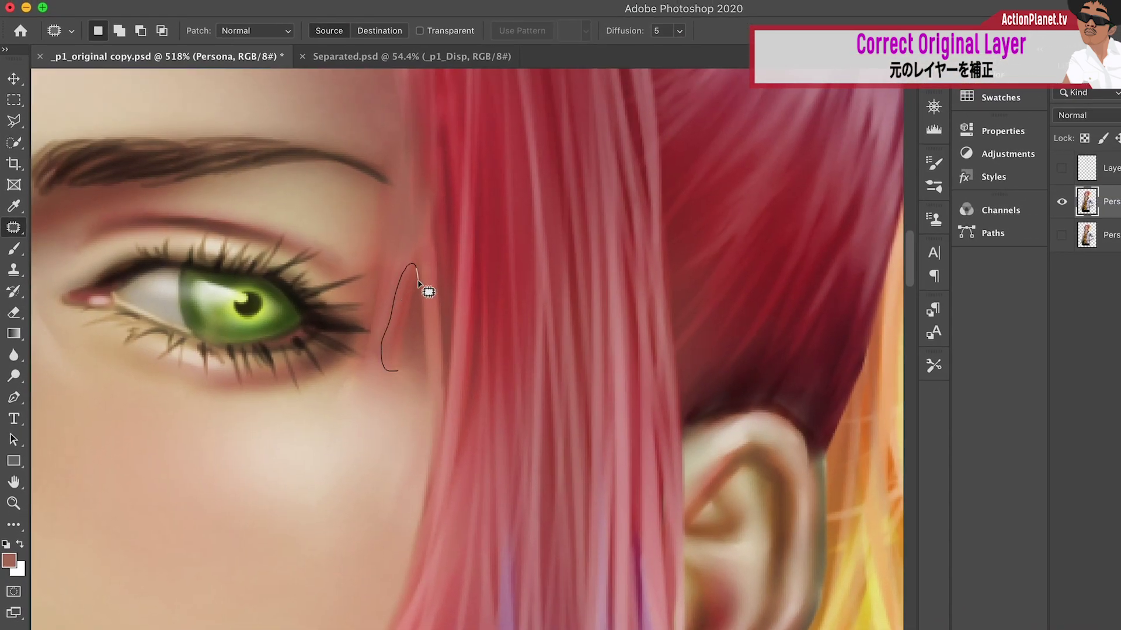
left_click_drag(418, 283, 411, 323)
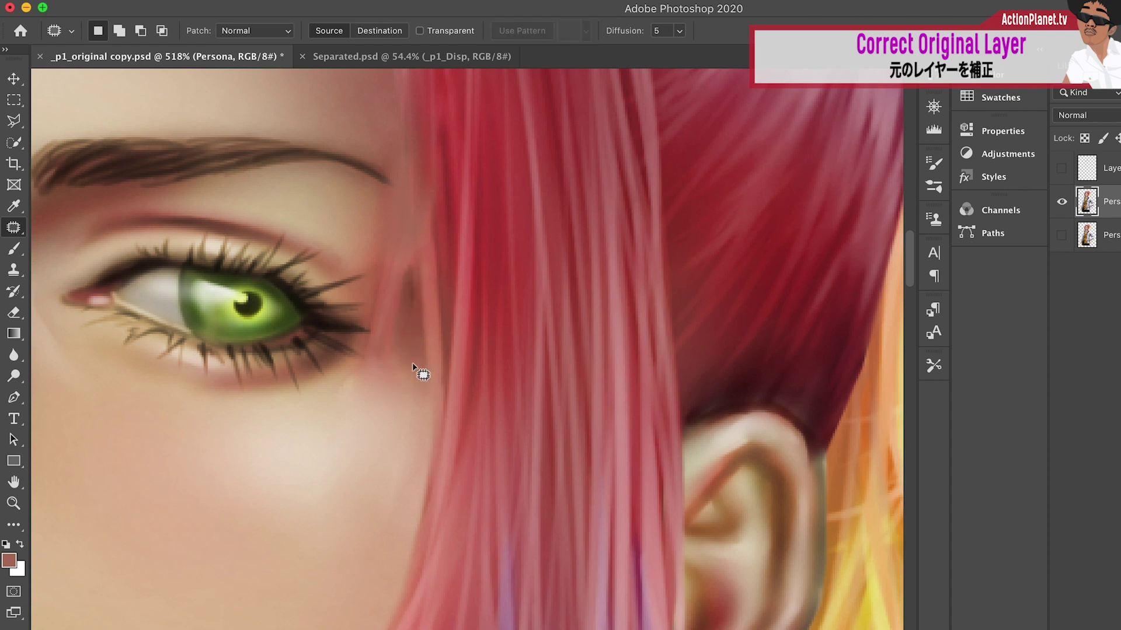
key("b")
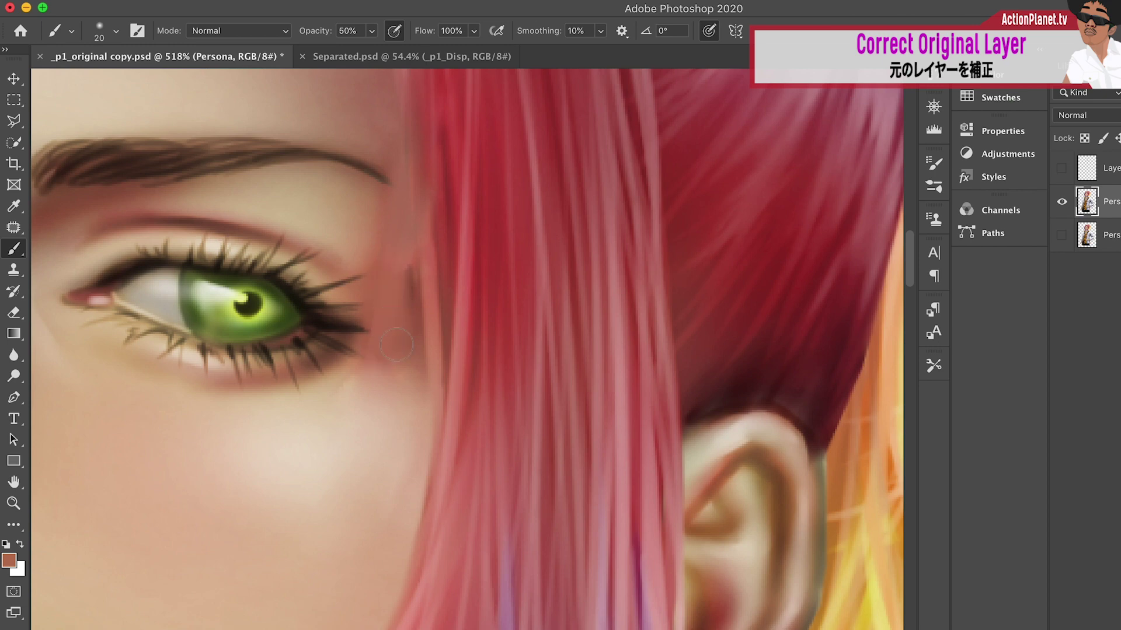
scroll(397, 345, "down", 3)
scroll(415, 238, "up", 2)
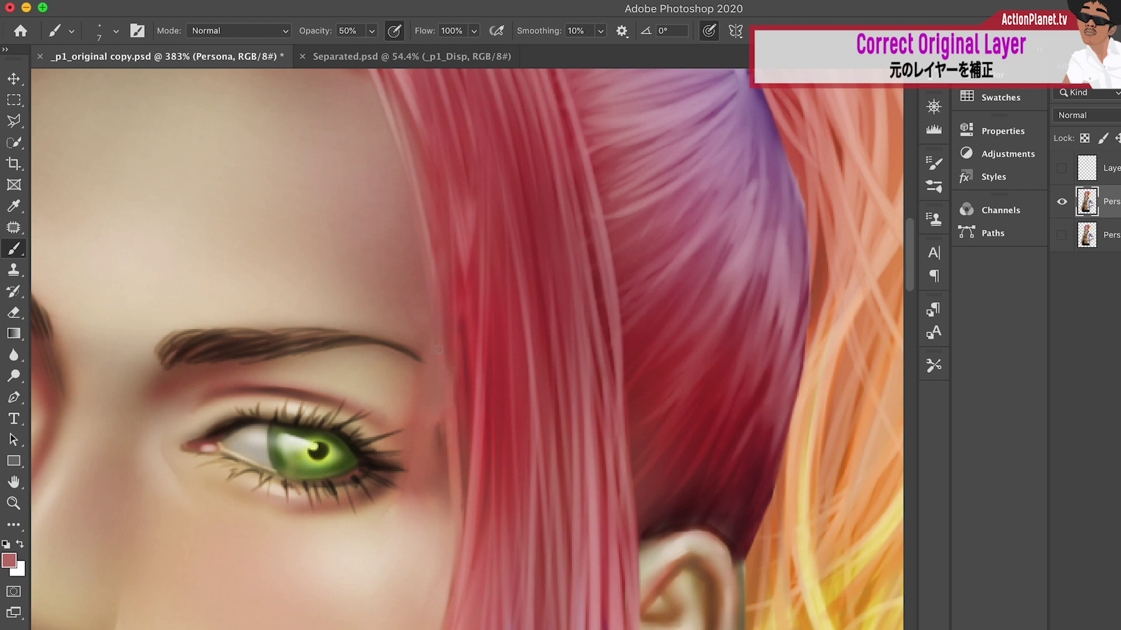
left_click(429, 215)
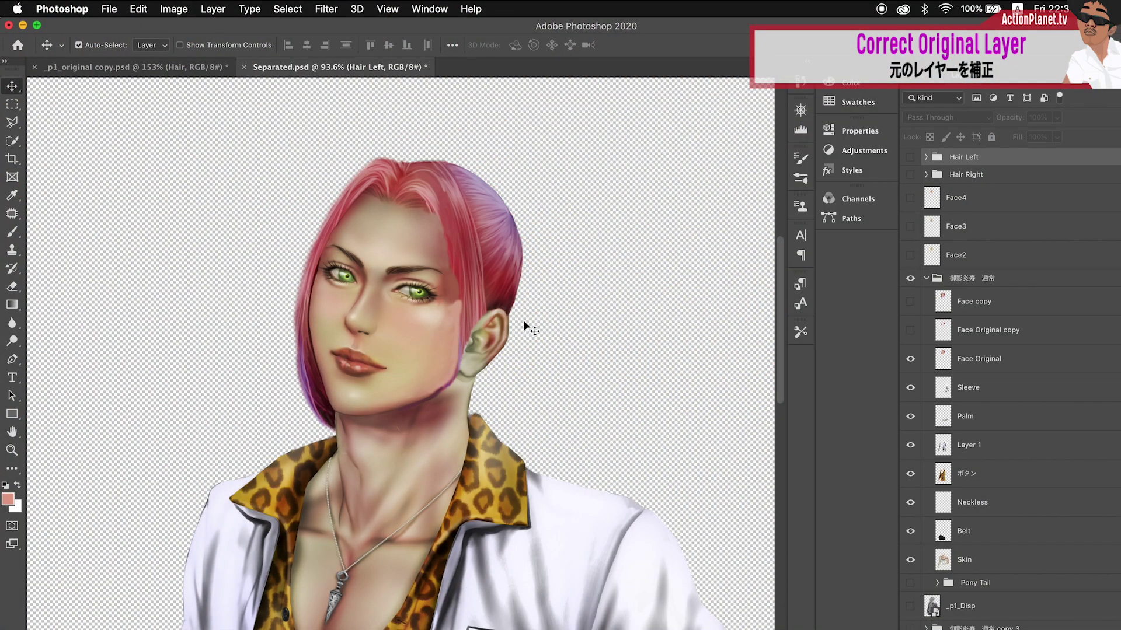
Toggle the Pony Tail, Skin, ボタン, Layer 1, Palm, Sleeve and Face Original layers to inspect them
scroll(647, 383, "down", 3)
left_click(910, 582)
left_click(910, 582)
left_click(911, 564)
left_click(911, 562)
scroll(723, 518, "down", 2)
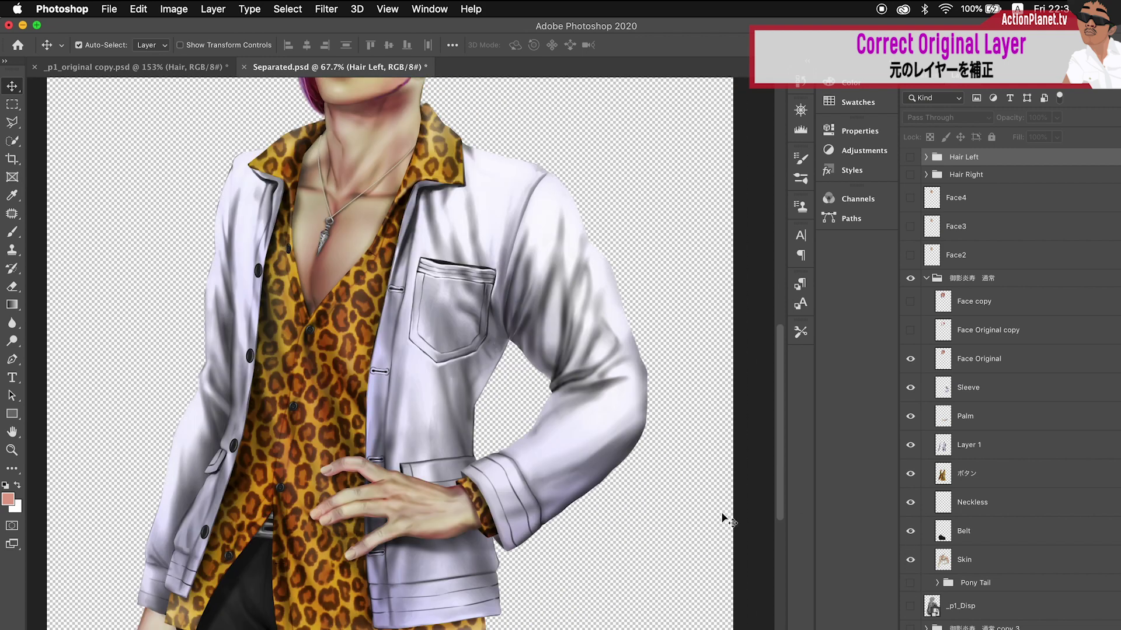
left_click(910, 476)
left_click(911, 476)
left_click(910, 446)
left_click(911, 445)
left_click(912, 417)
left_click(910, 417)
left_click(910, 387)
left_click(910, 388)
left_click(910, 359)
left_click(910, 359)
left_click(910, 330)
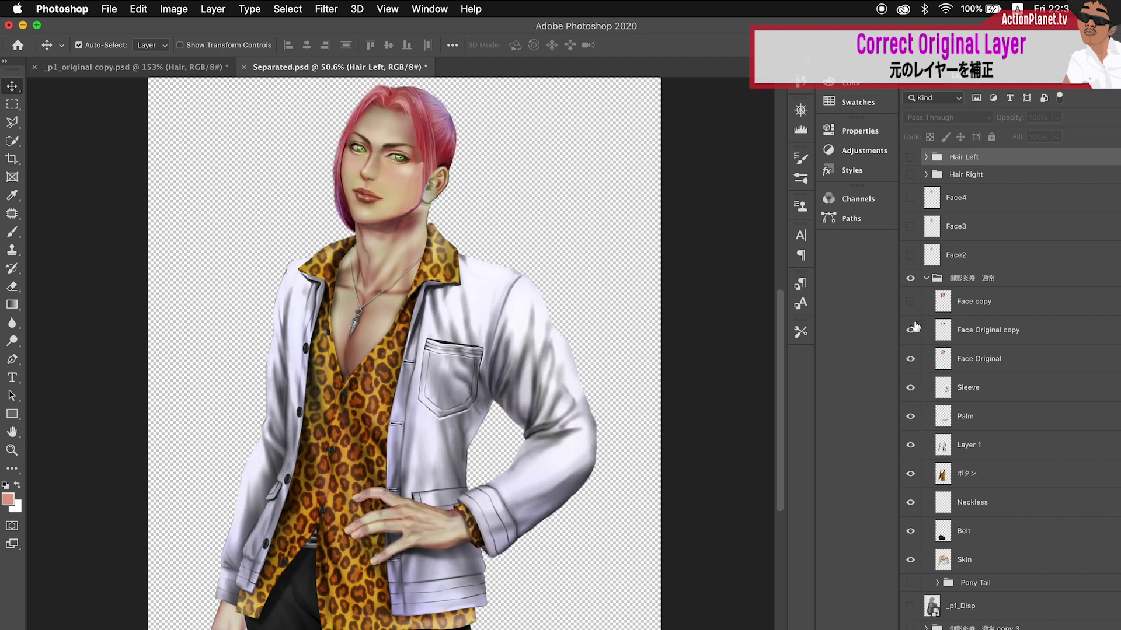
left_click(914, 330)
Turn on the Hair Right and Hair Left groups, collapsing and hiding the 御影炎寿 通常 group
left_click(926, 279)
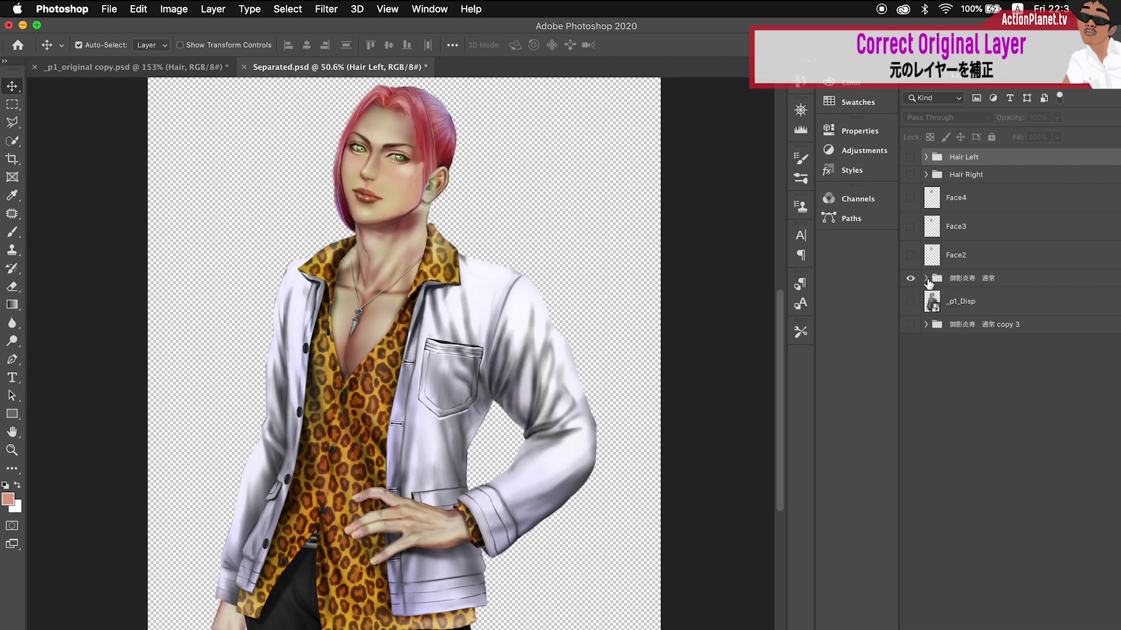
left_click(910, 176)
left_click(910, 159)
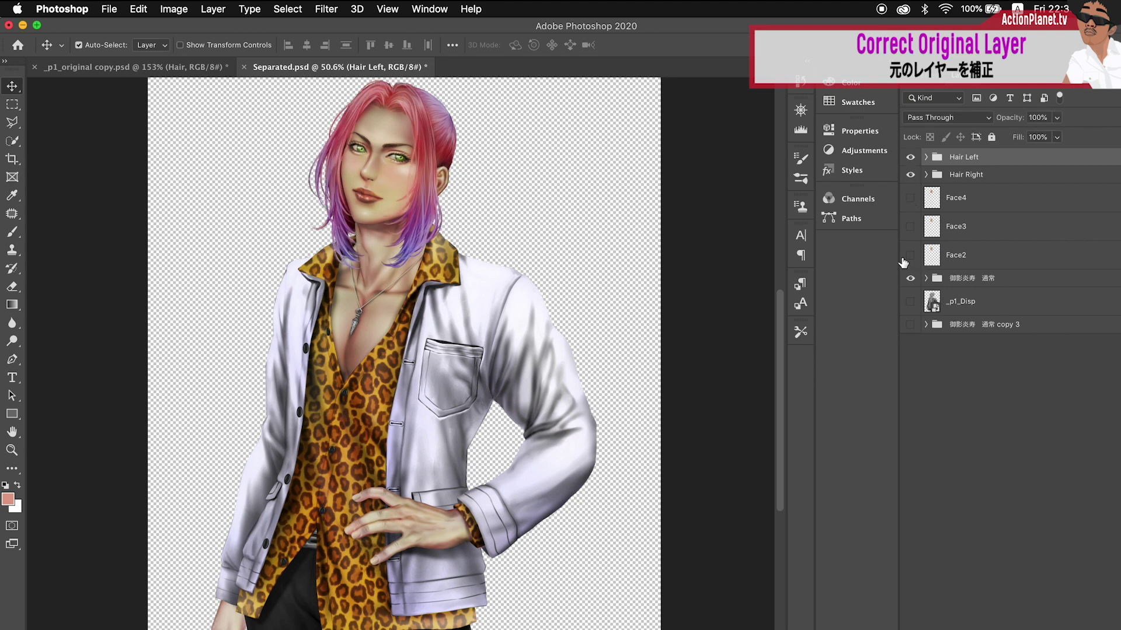
left_click(911, 278)
Compare the Face2, Face3 and Face4 expressions, then show and expand the 御影炎寿 通常 group again
left_click(911, 255)
left_click(910, 255)
left_click(911, 226)
left_click(910, 227)
left_click(911, 197)
left_click(911, 198)
left_click(911, 226)
left_click(911, 255)
left_click(908, 229)
left_click(911, 256)
left_click(911, 279)
left_click(925, 278)
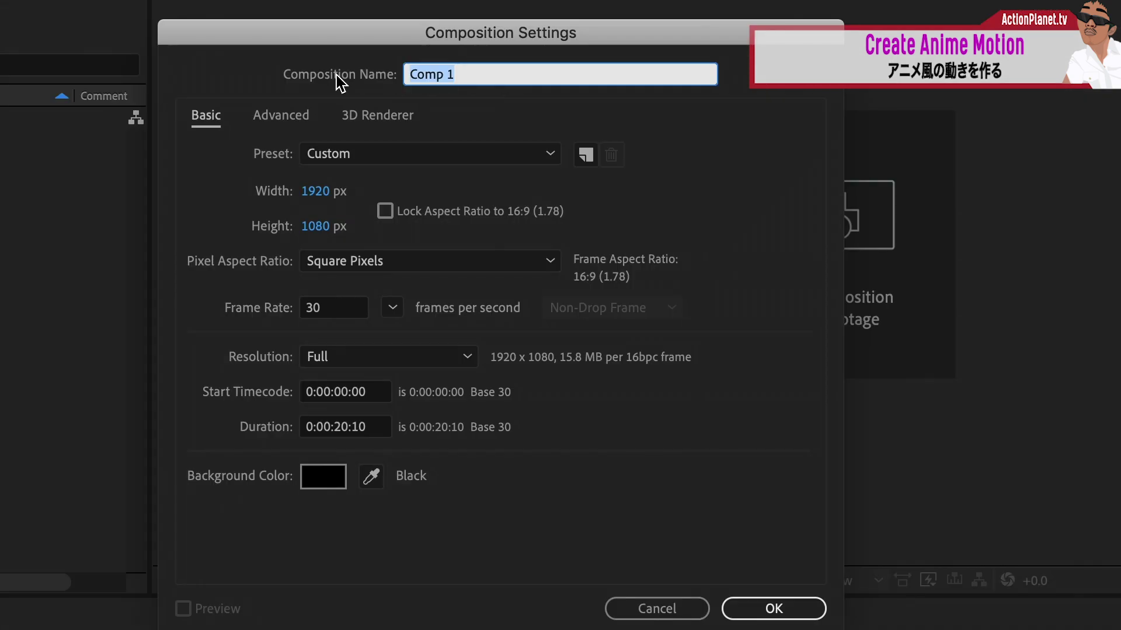
key("BackSpace")
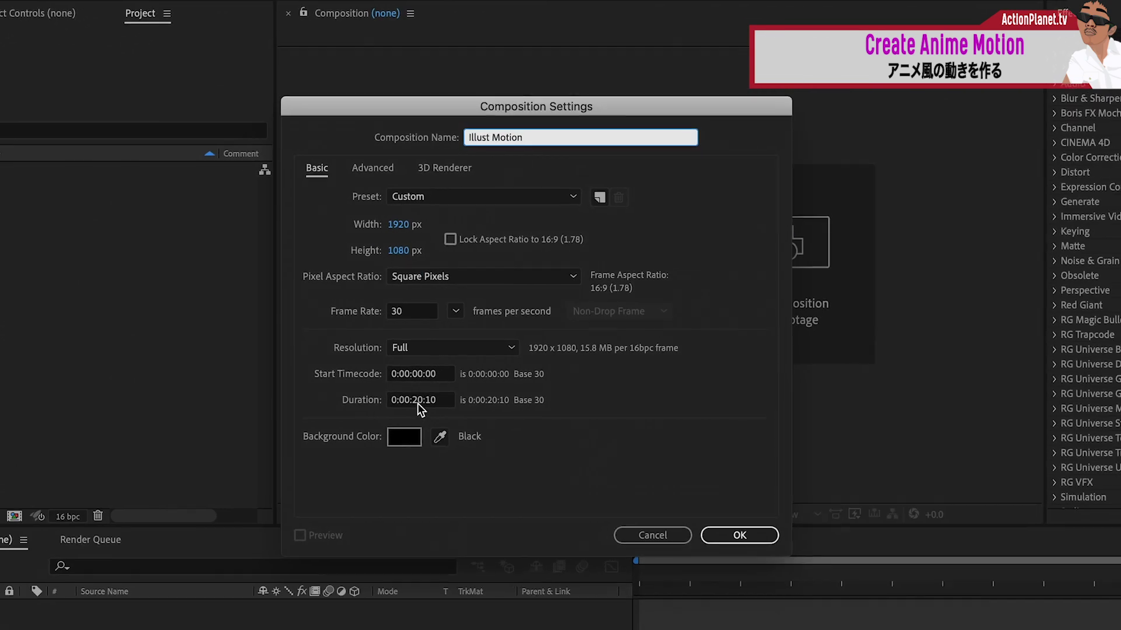
Set the Illust Motion comp duration, confirm it, and save the project as Illust motion.aep
left_click(409, 409)
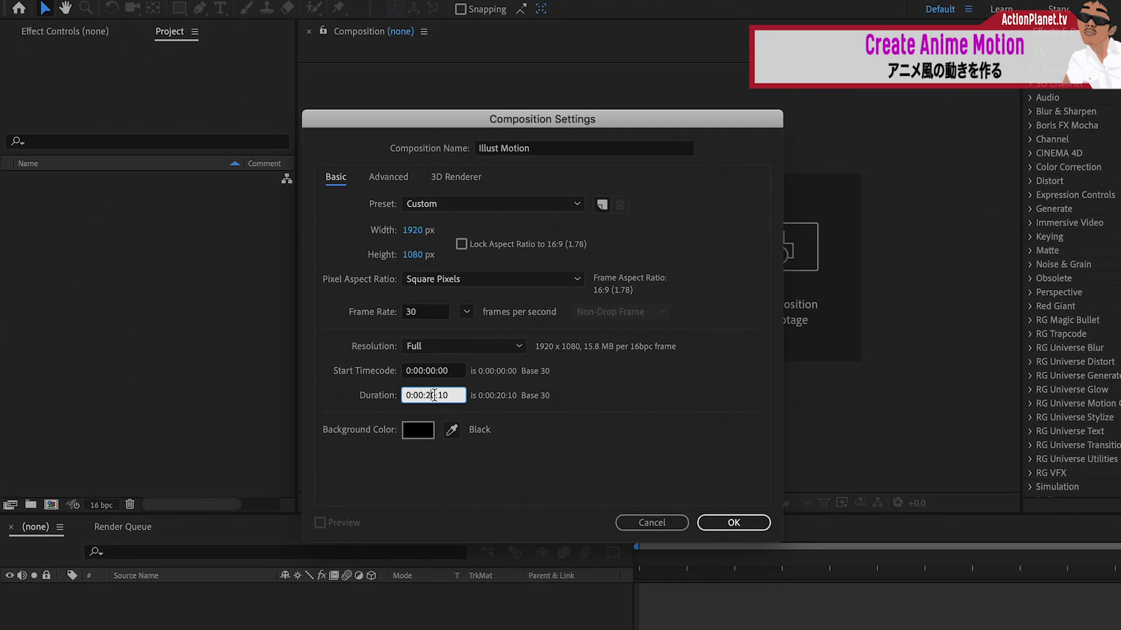
type("1")
key("Return")
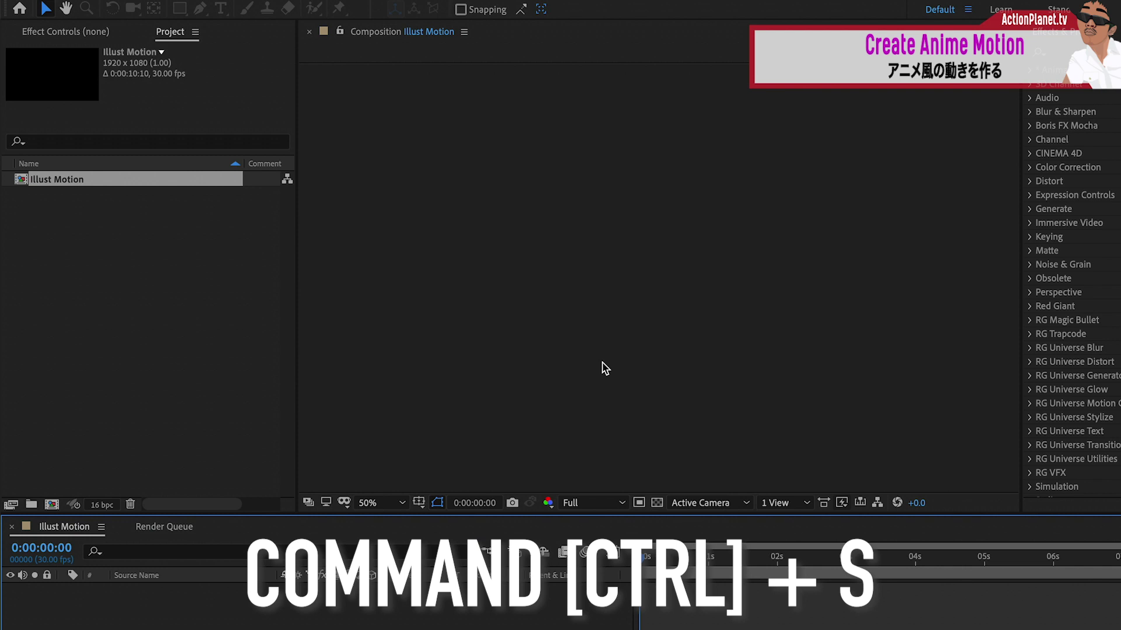
key("cmd+s")
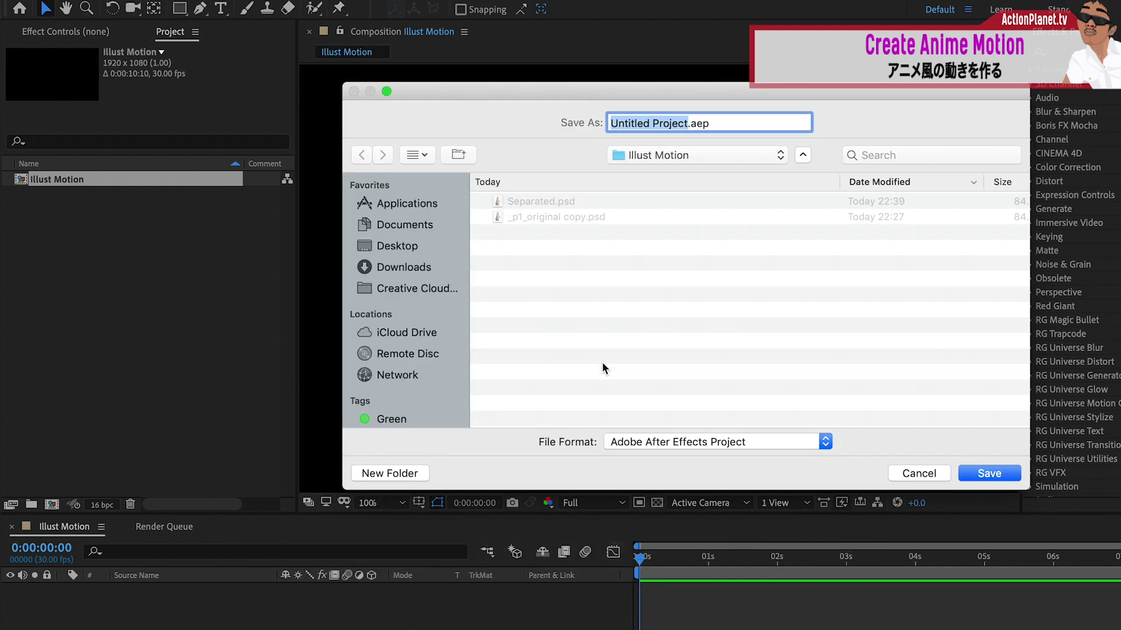
type("I")
type("motion")
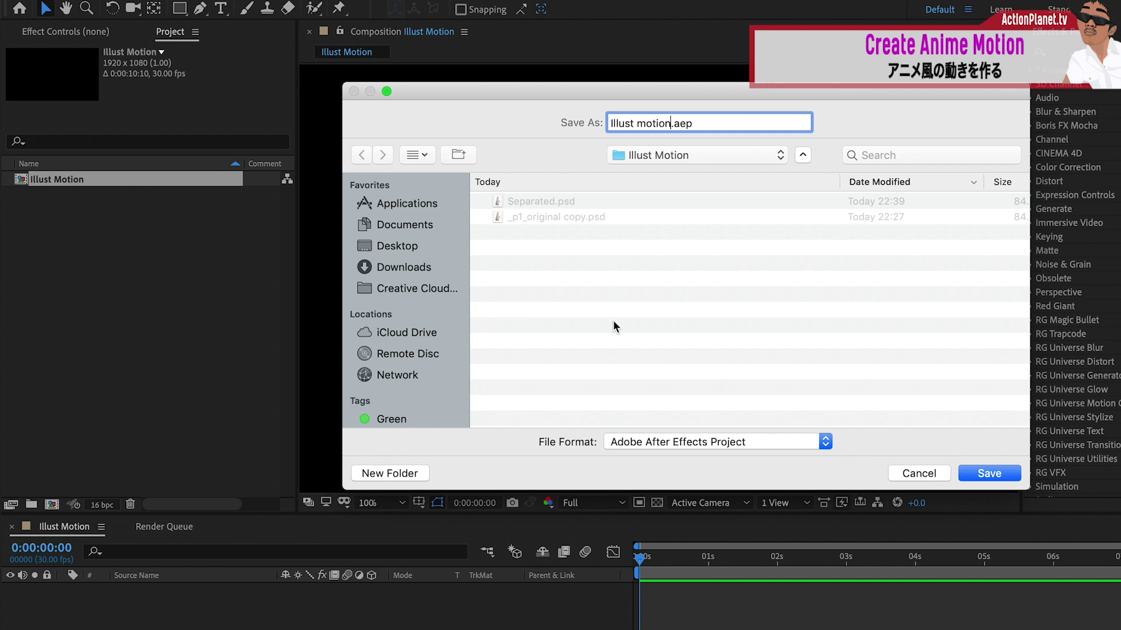
key("Return")
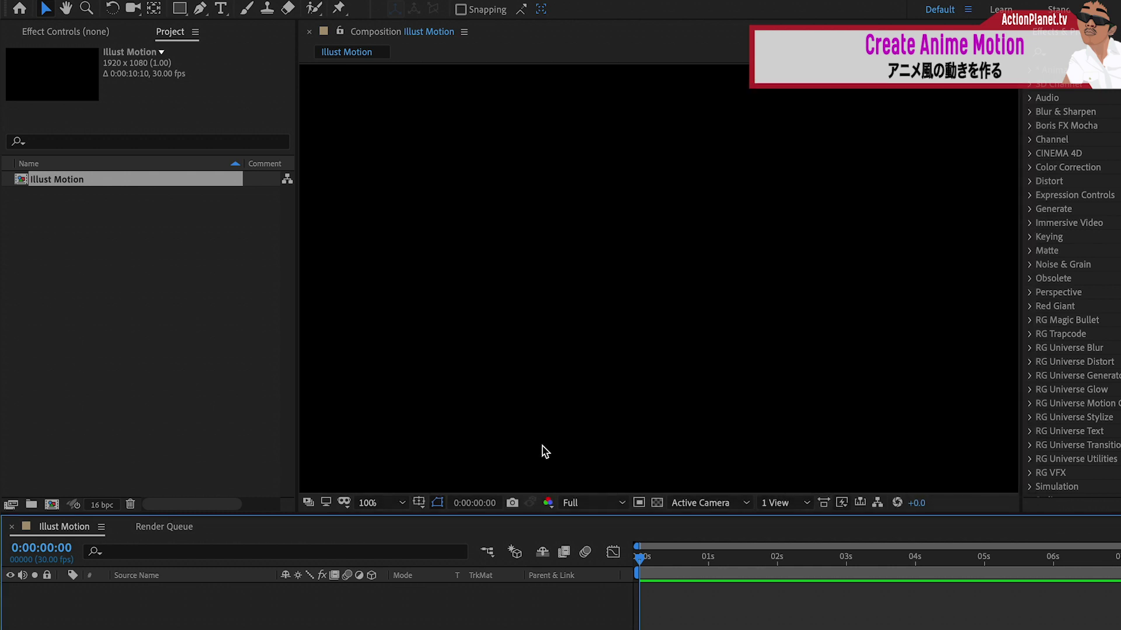
left_click(75, 218)
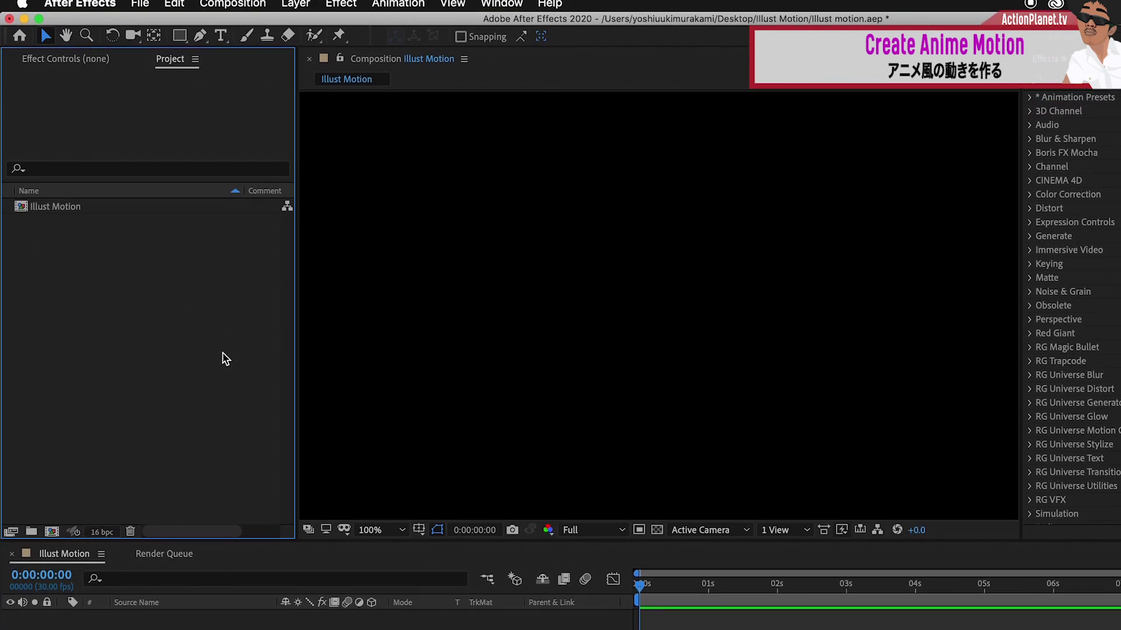
Import Separated.psd through File > Import with Import Kind set to Composition
left_click(144, 10)
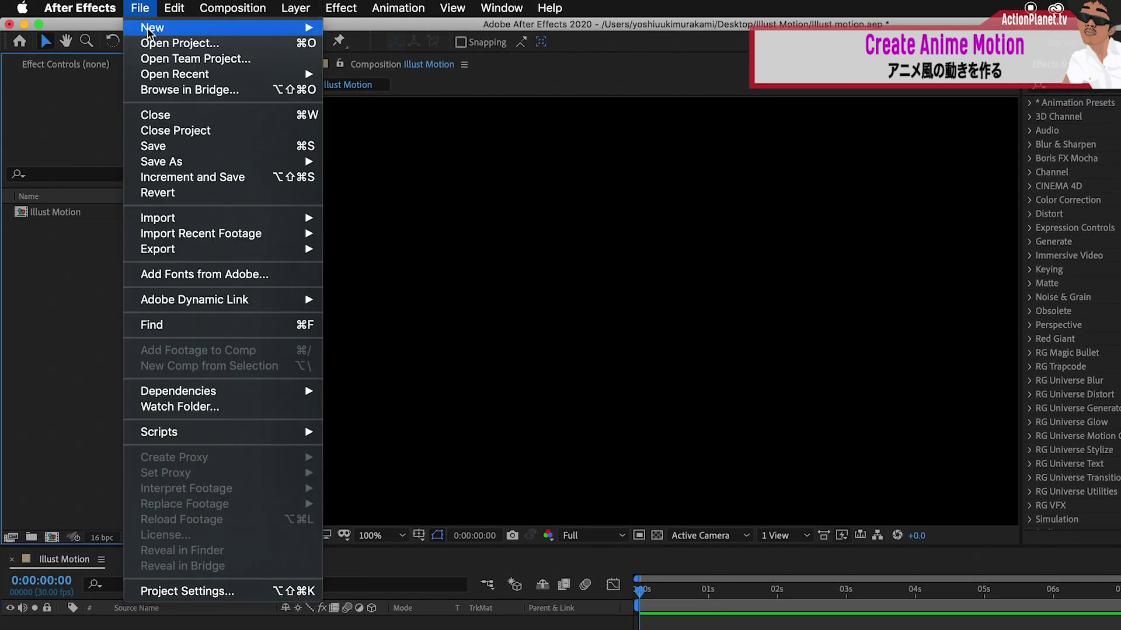
mouse_move(186, 223)
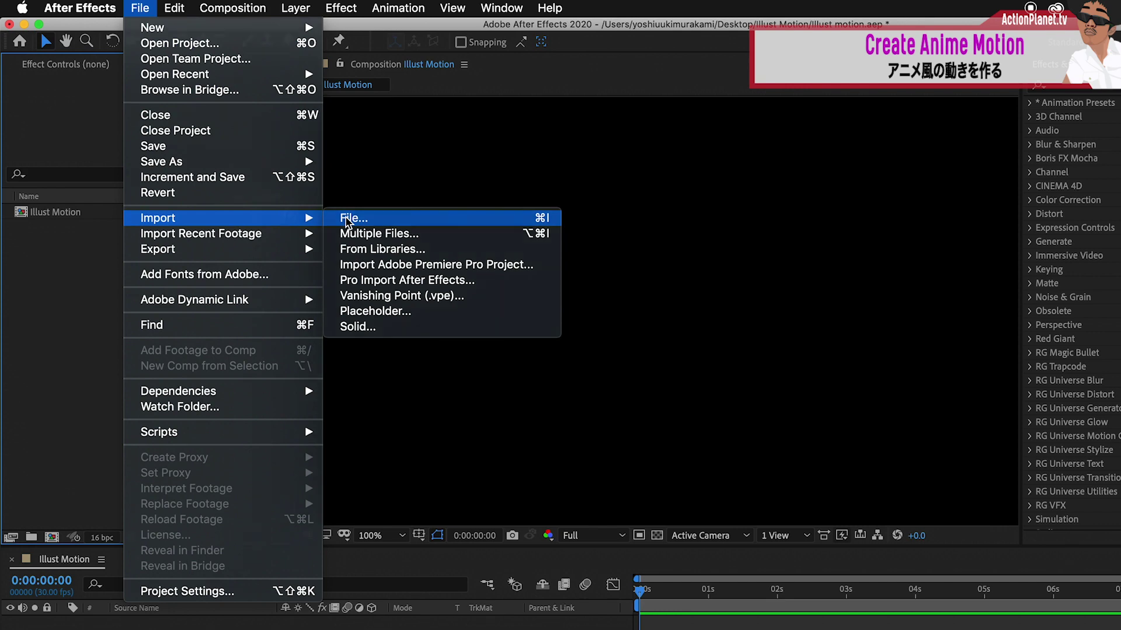
left_click(349, 219)
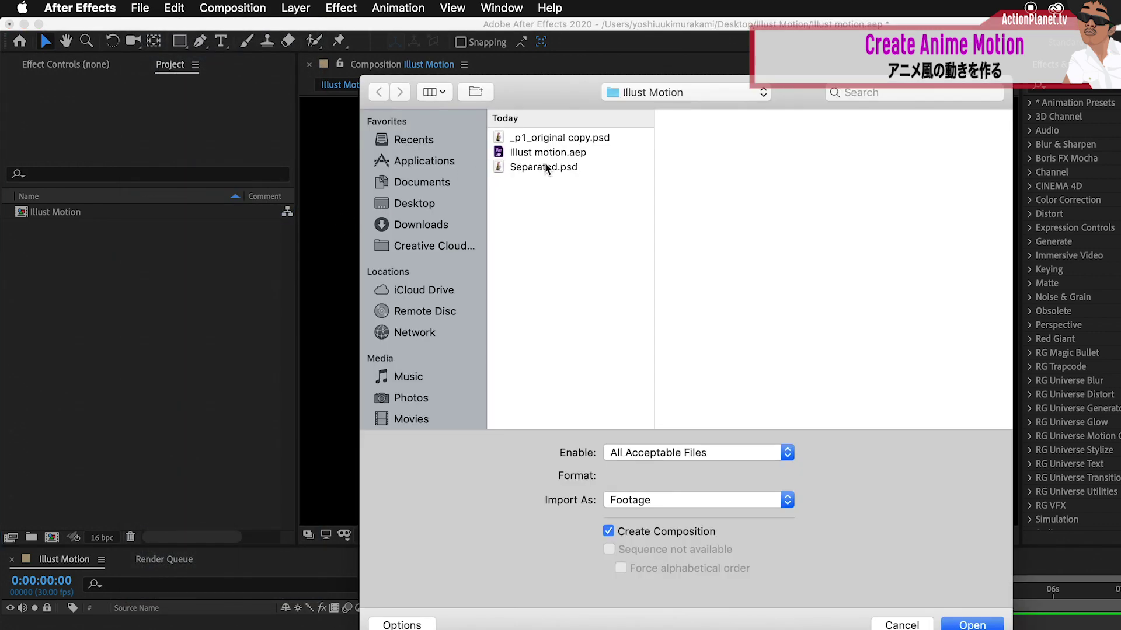
left_click(547, 167)
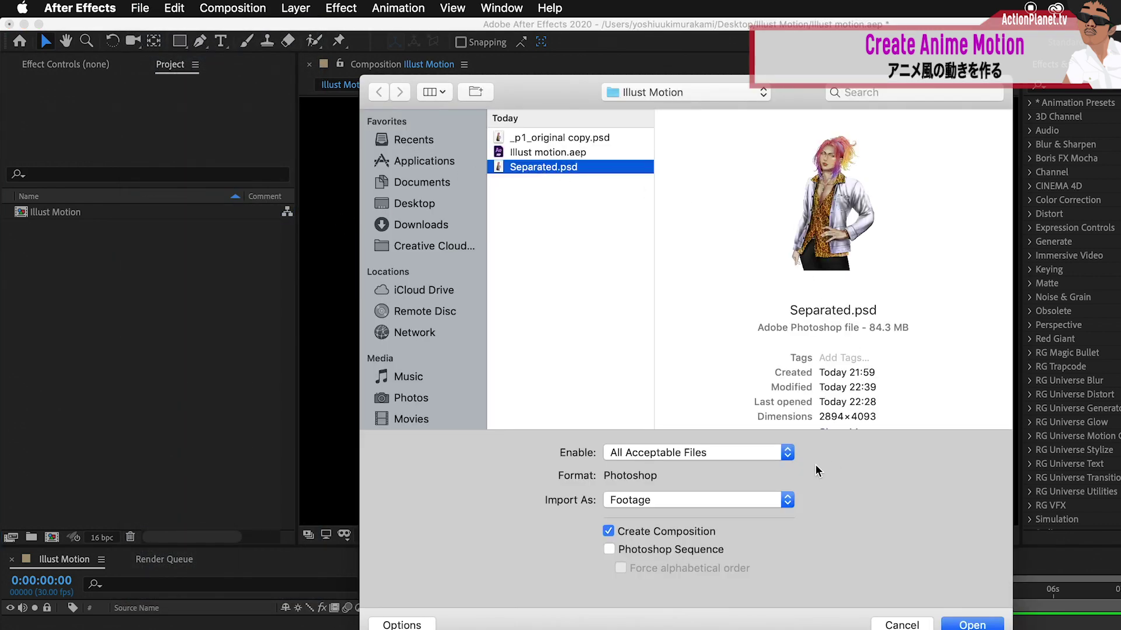
left_click(957, 623)
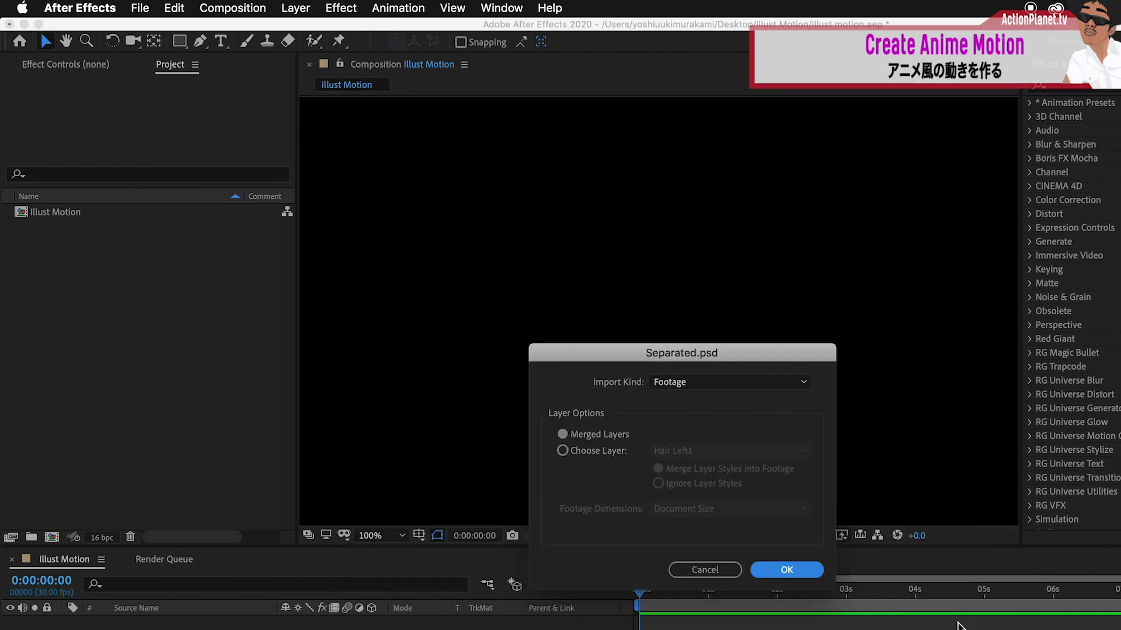
left_click(753, 394)
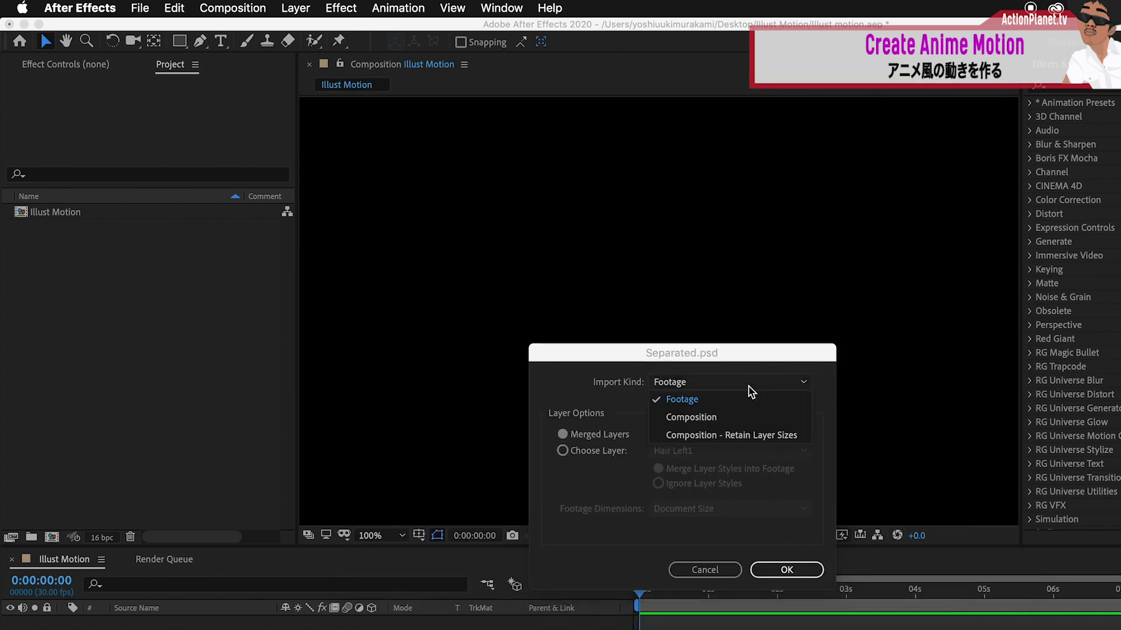
left_click(745, 418)
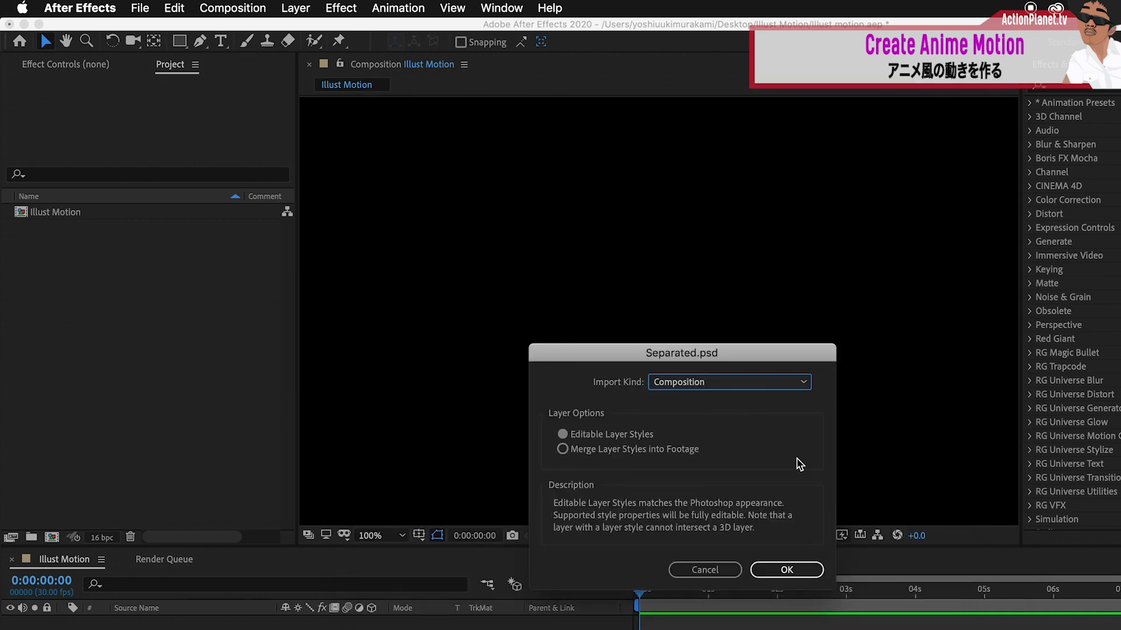
left_click(810, 568)
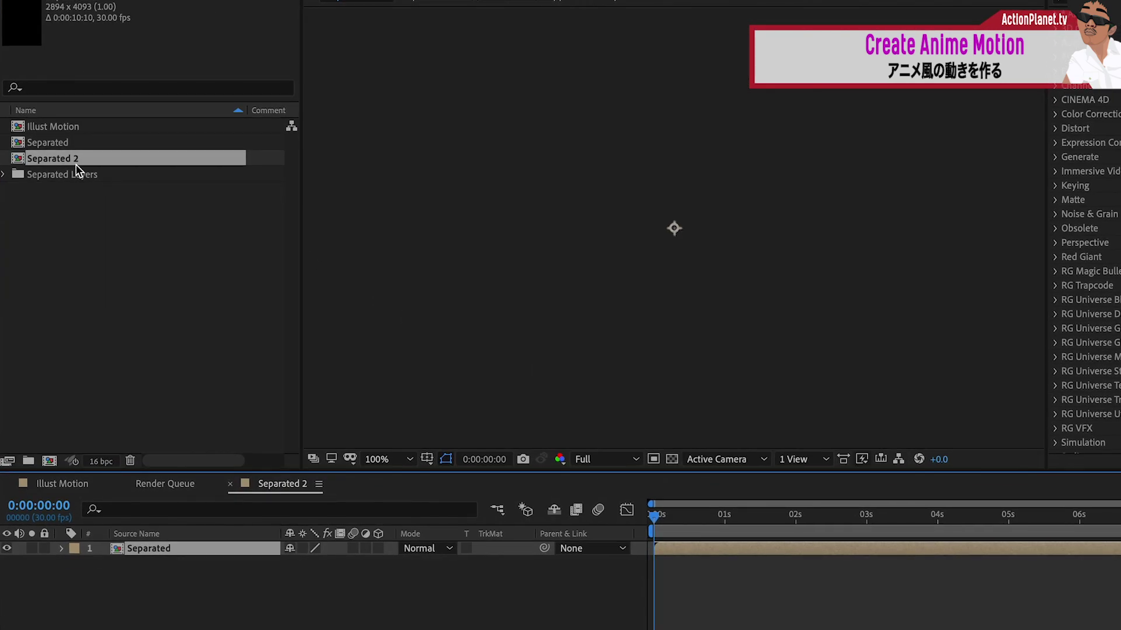
Open the Separated comp, turn on and select Face4, Face3 and Face2, and reveal their Opacity
scroll(593, 258, "down", 4)
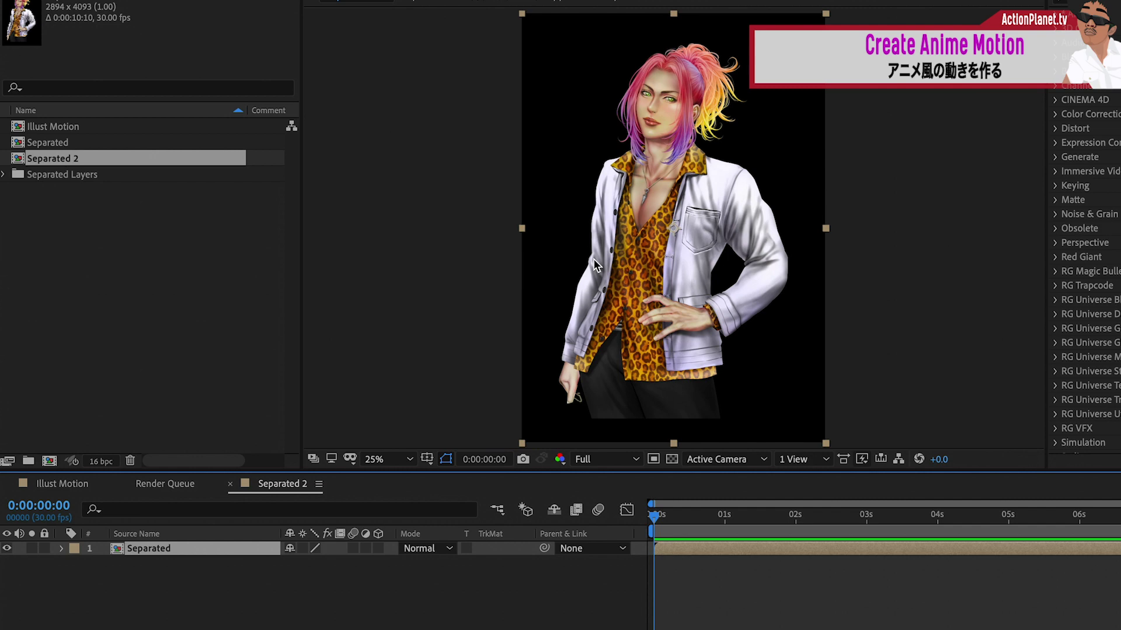
double_click(168, 544)
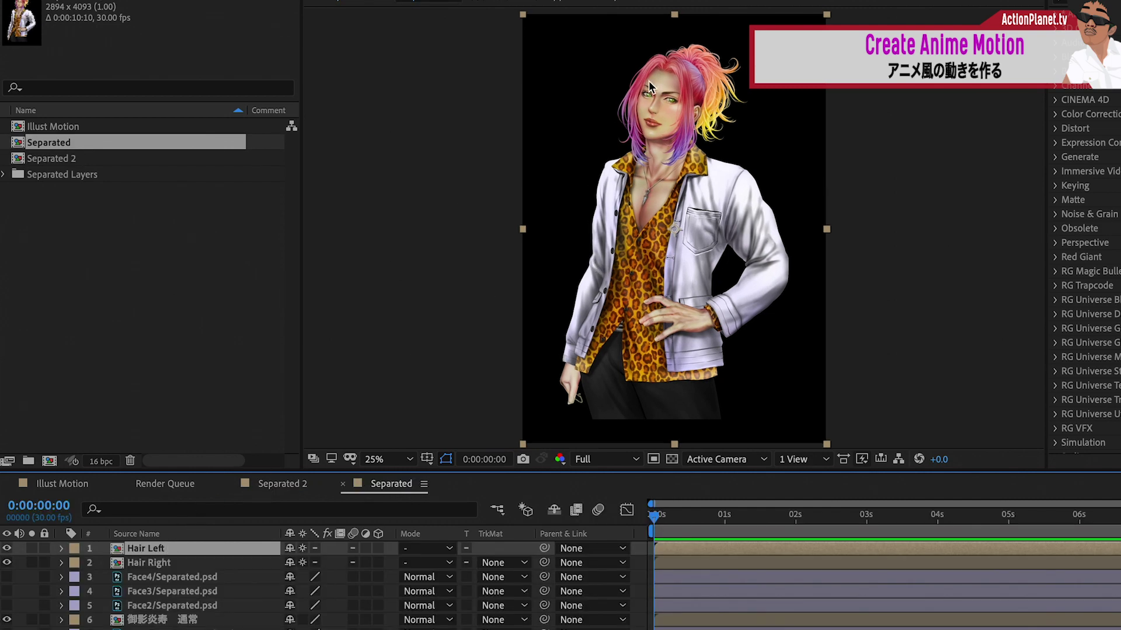
scroll(649, 81, "up", 8)
scroll(649, 81, "down", 6)
scroll(649, 80, "up", 2)
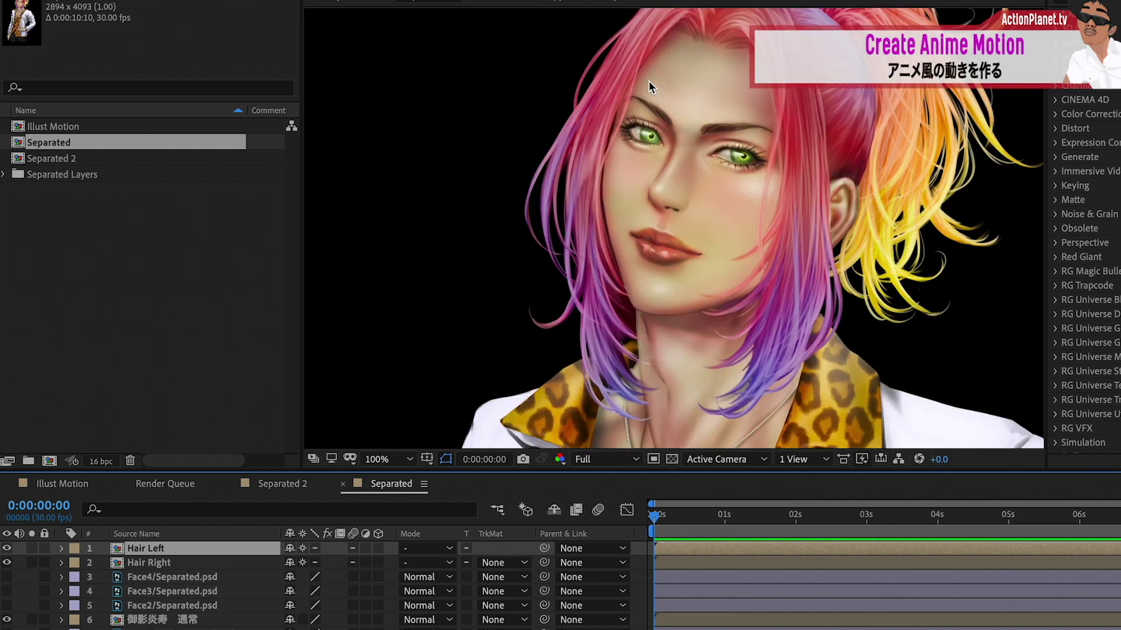
left_click(175, 577)
left_click_drag(8, 604, 8, 561)
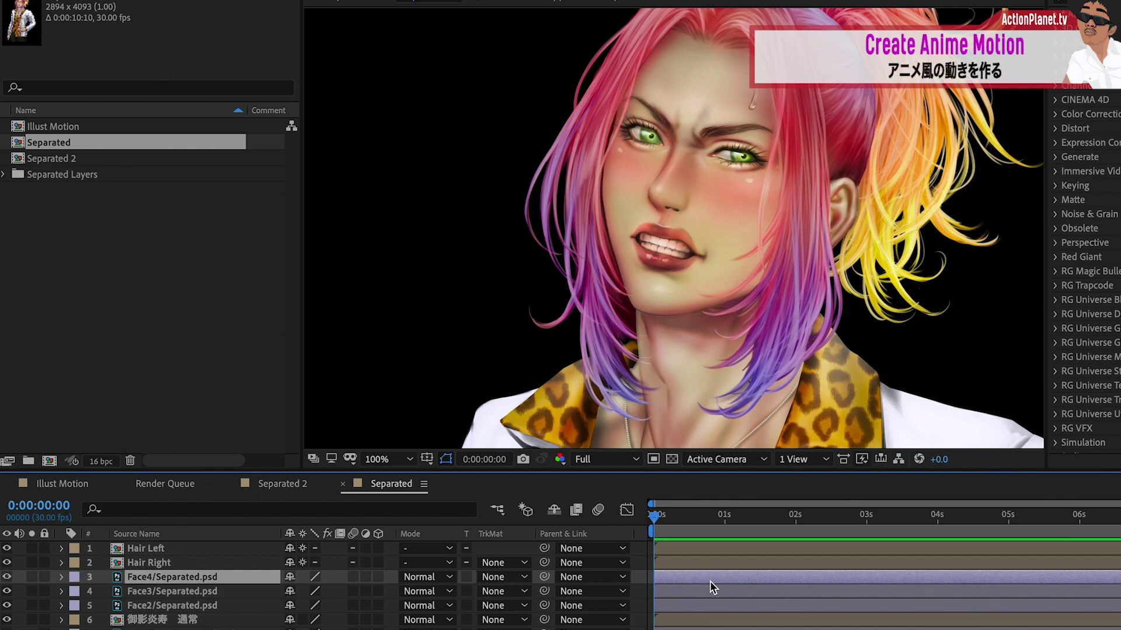
left_click(708, 607, "shift")
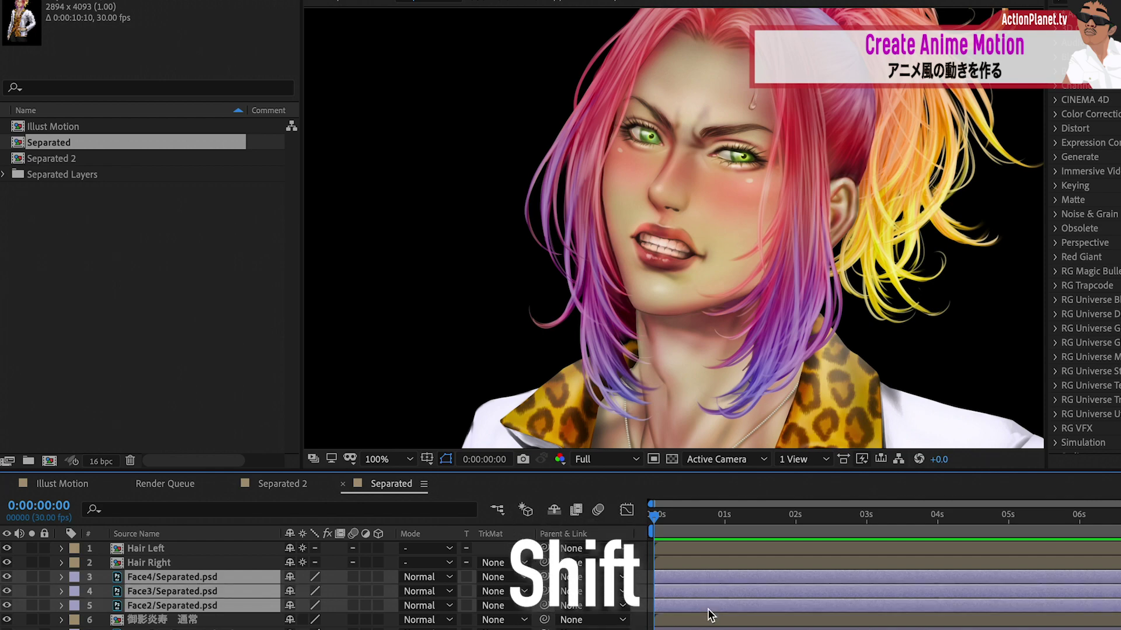
key("t")
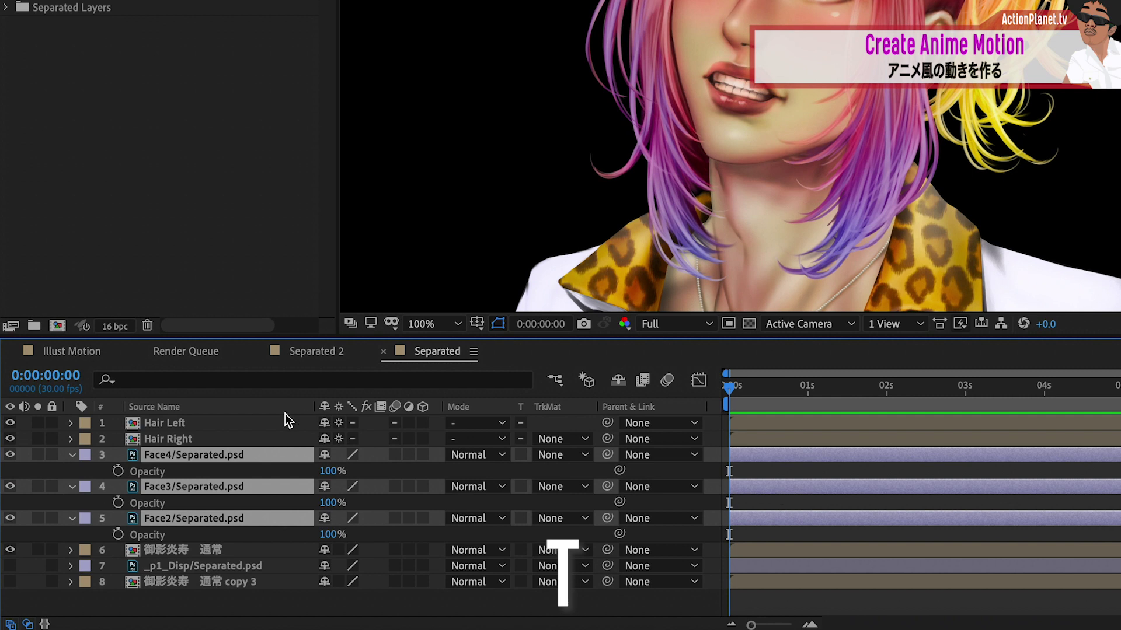
Keyframe the face layers' opacity from 0% at the start to full opacity at 0.5 seconds
left_click(120, 471)
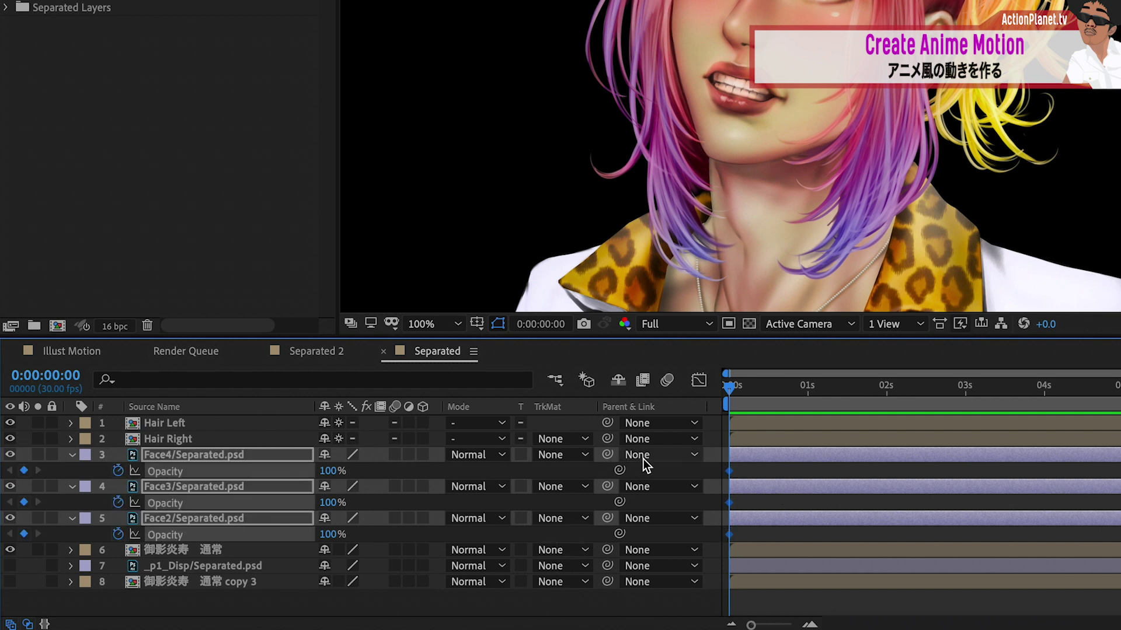
left_click_drag(731, 472, 771, 473)
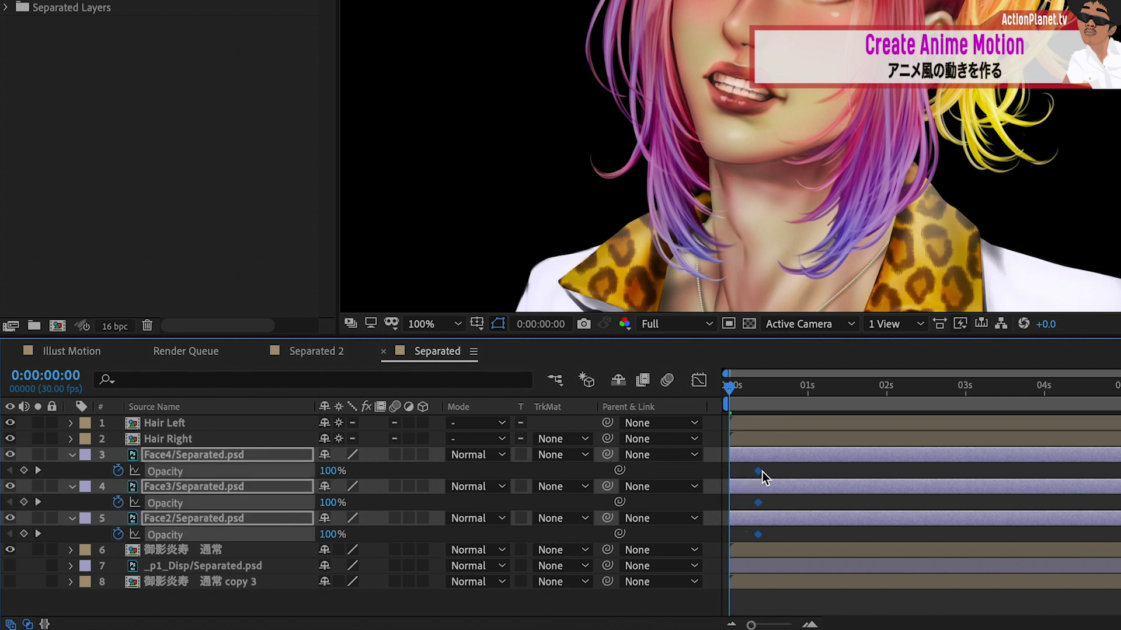
left_click_drag(338, 538, 209, 542)
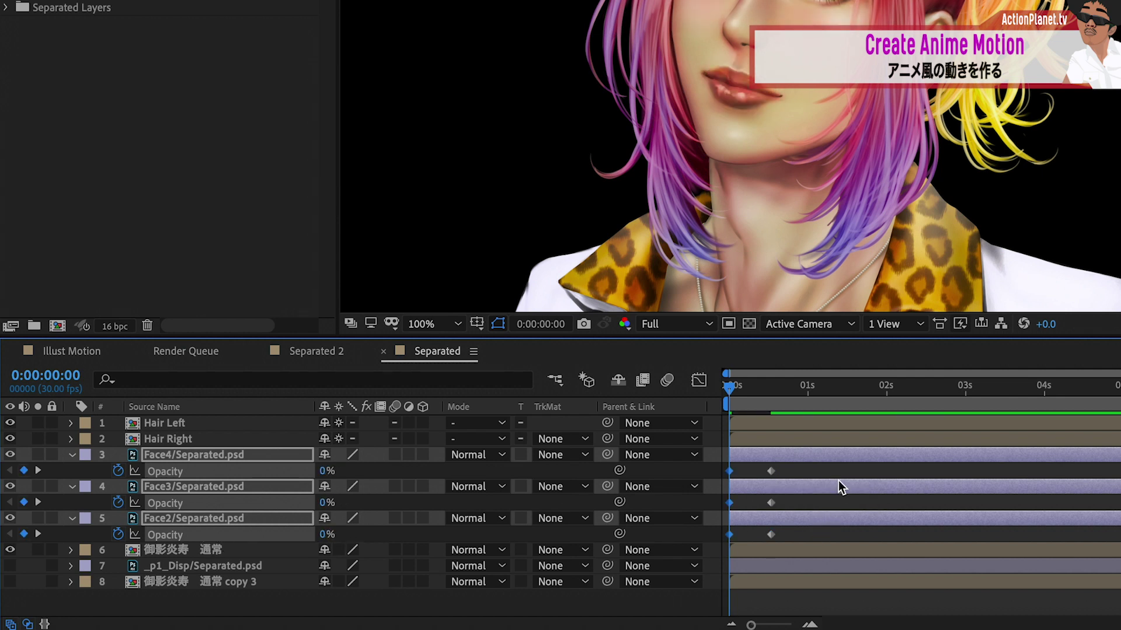
Offset the Face2 and Face4 layers later in time and preview the staggered fade-ins
left_click(849, 508)
mouse_move(846, 514)
left_mouse_down()
mouse_move(905, 517)
mouse_move(986, 493)
left_mouse_up()
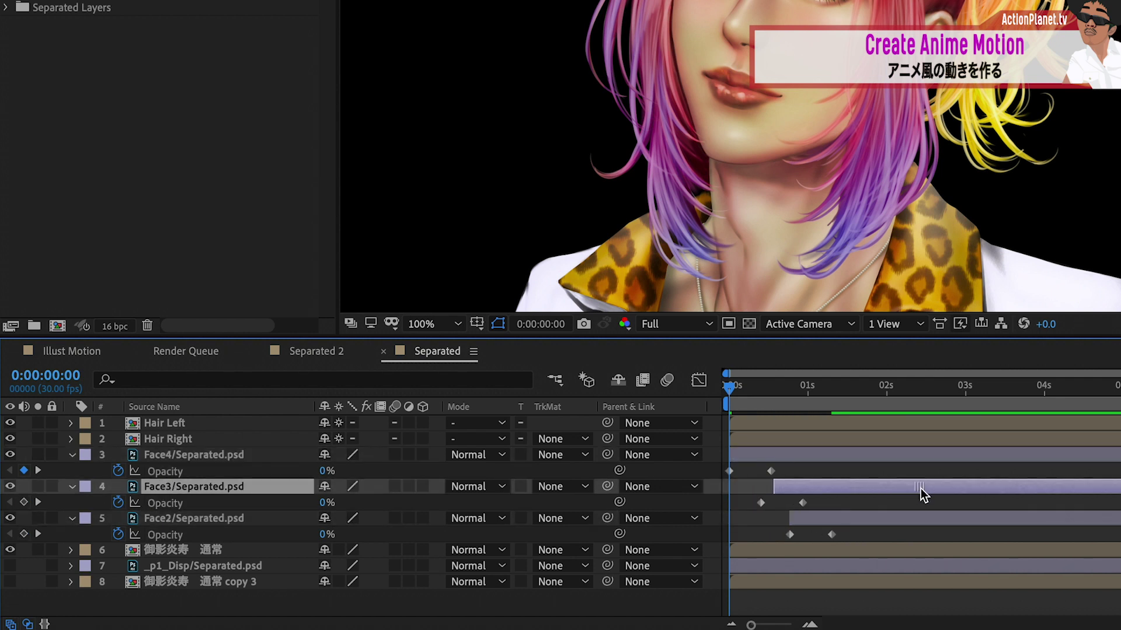
left_click_drag(909, 456, 1071, 472)
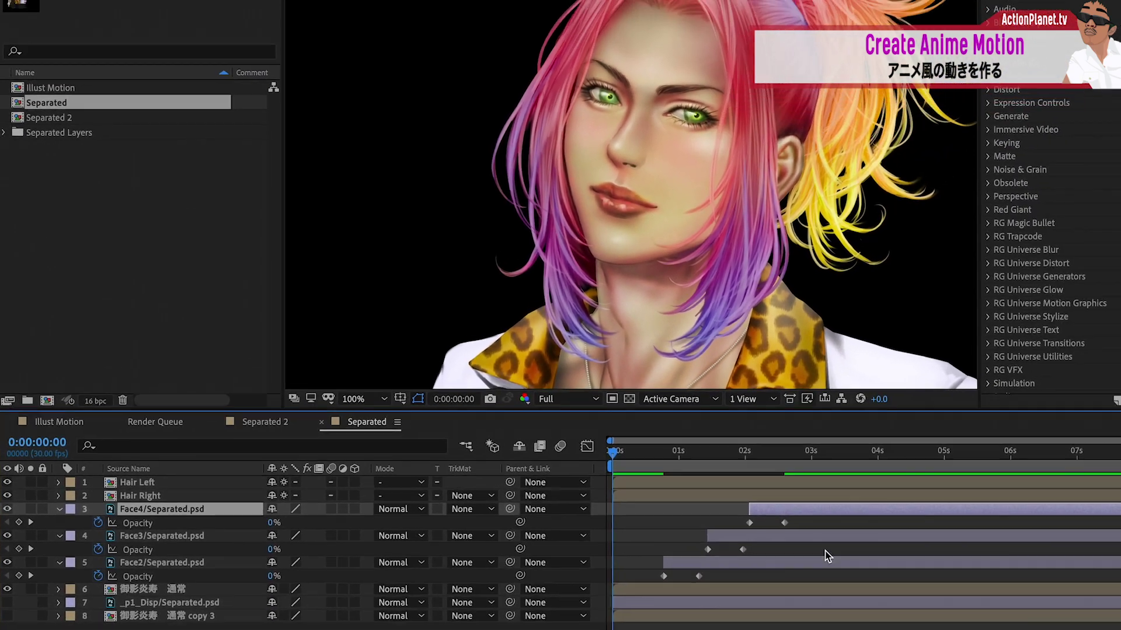
key("space")
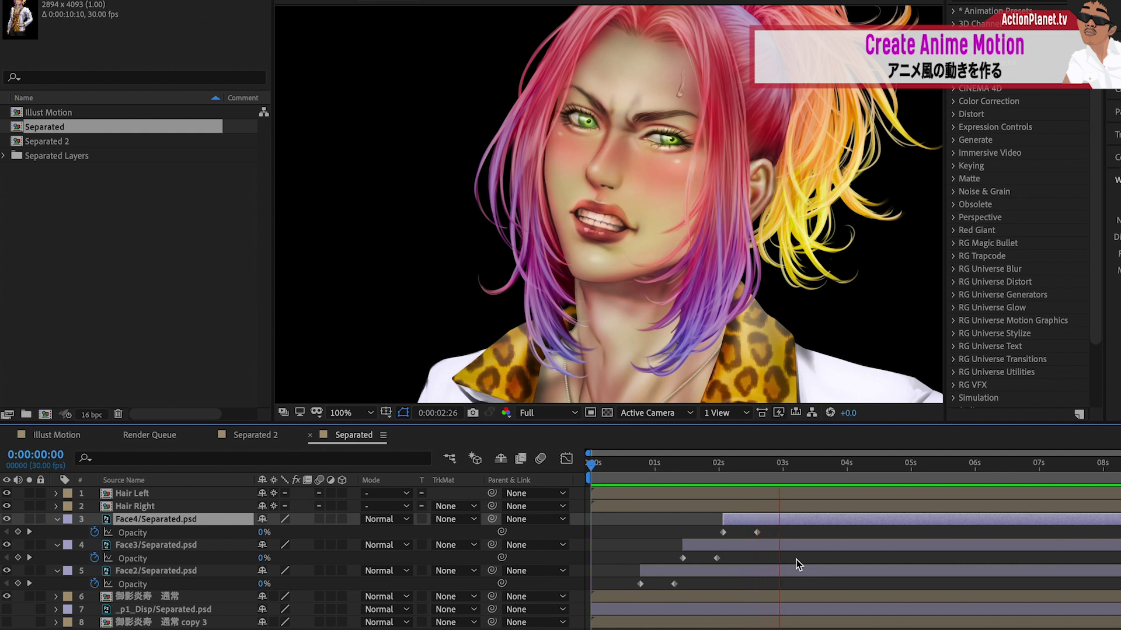
End the work area at 4:05 and replay the preview within it
key("space")
key("n")
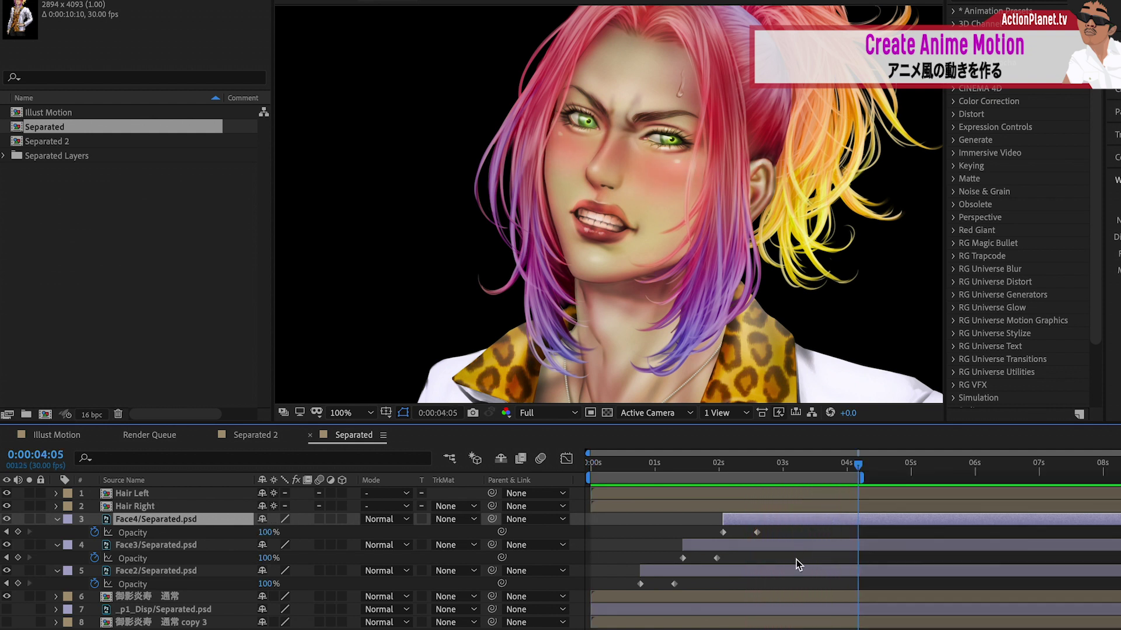
left_click(844, 469)
key("space")
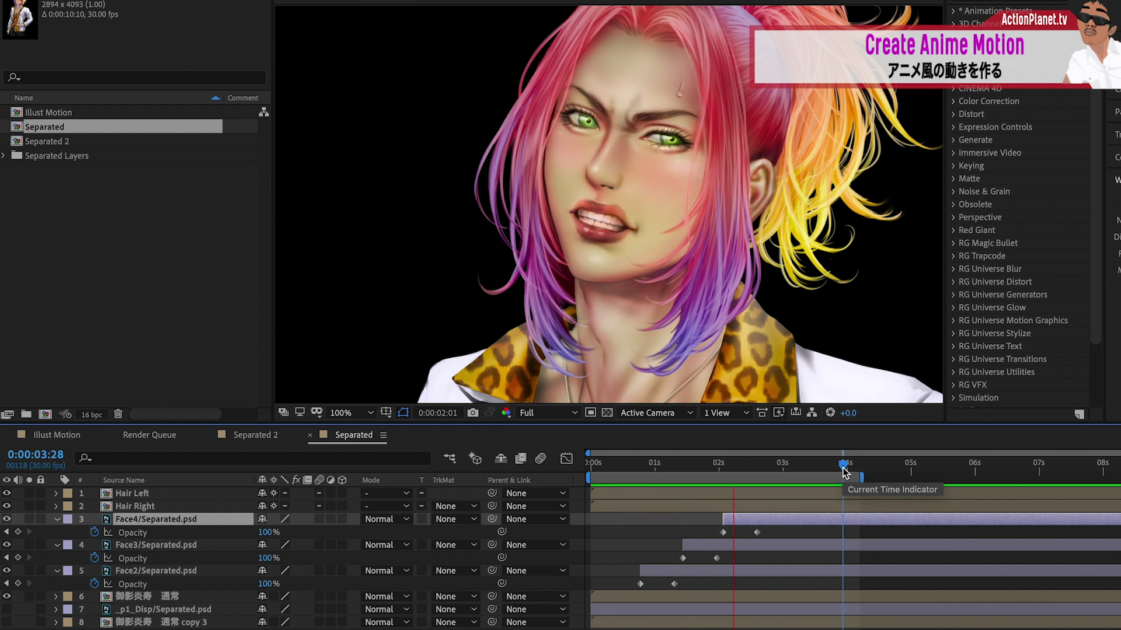
key("space")
Apply Easy Ease to all six face opacity keyframes
left_click_drag(809, 584, 637, 532)
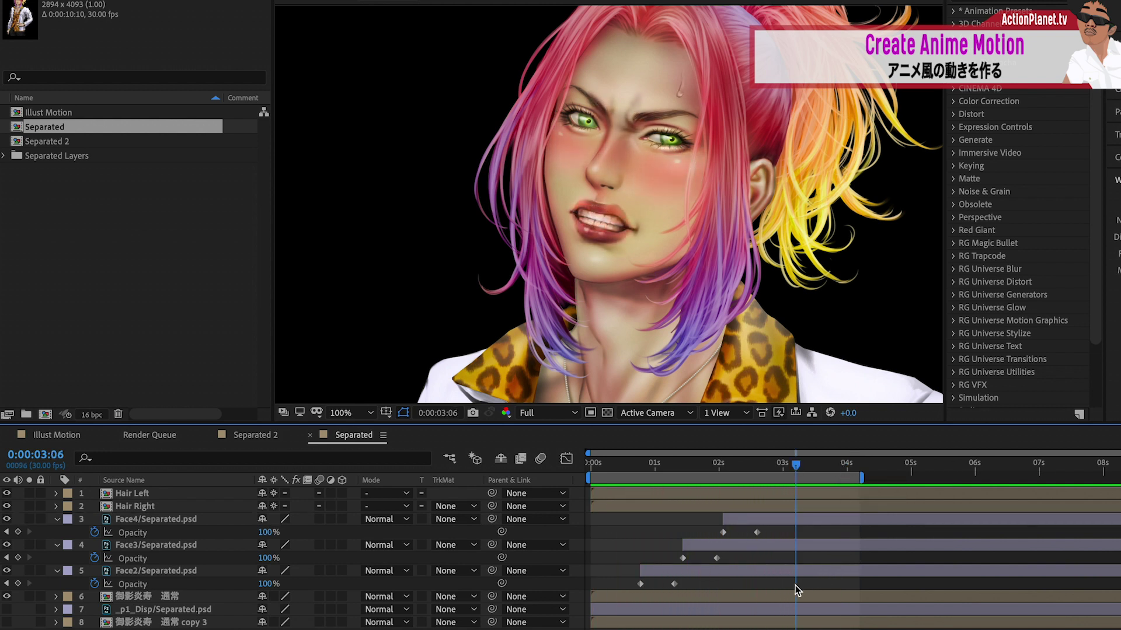
key("F9")
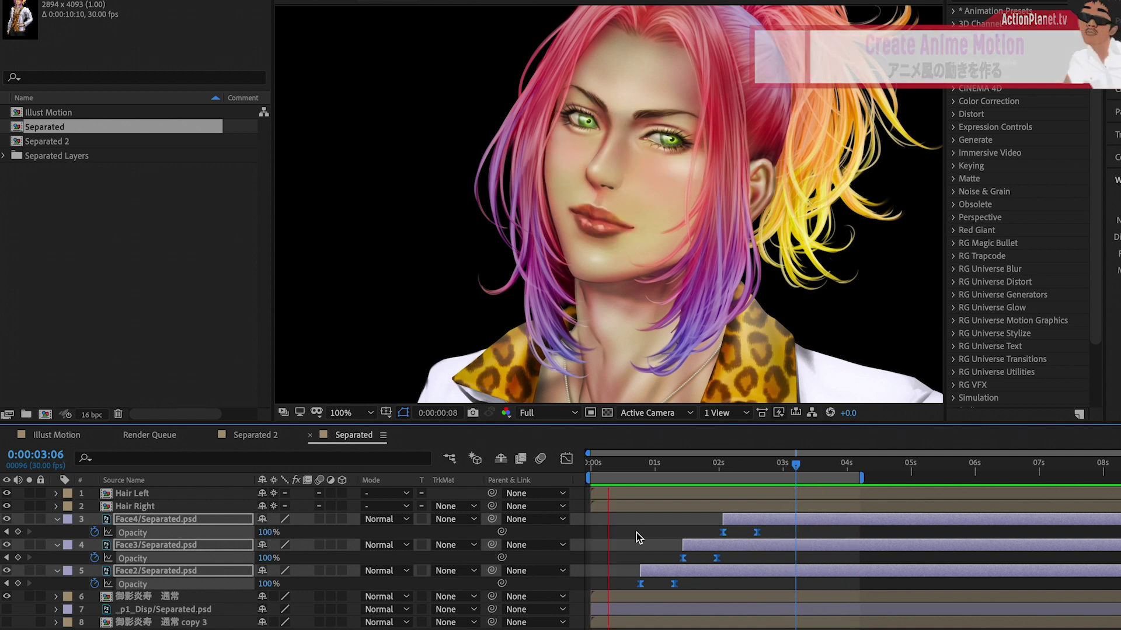
left_click(757, 464)
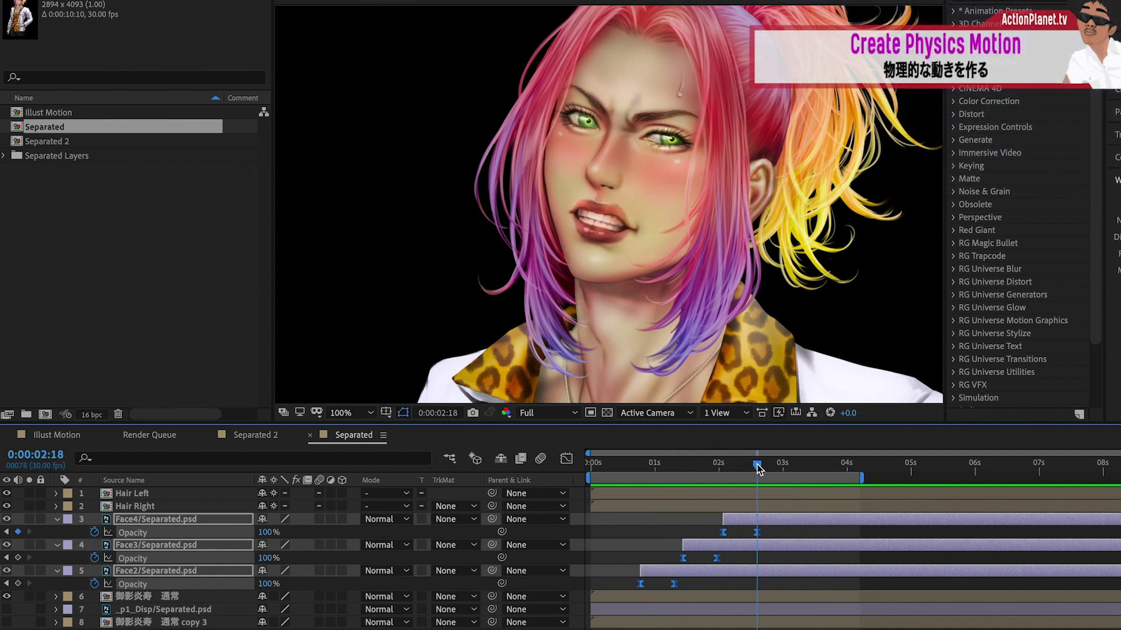
Collapse the face layers and open the Hair Left precomp from the Separated composition
left_click(57, 519)
left_click(163, 618)
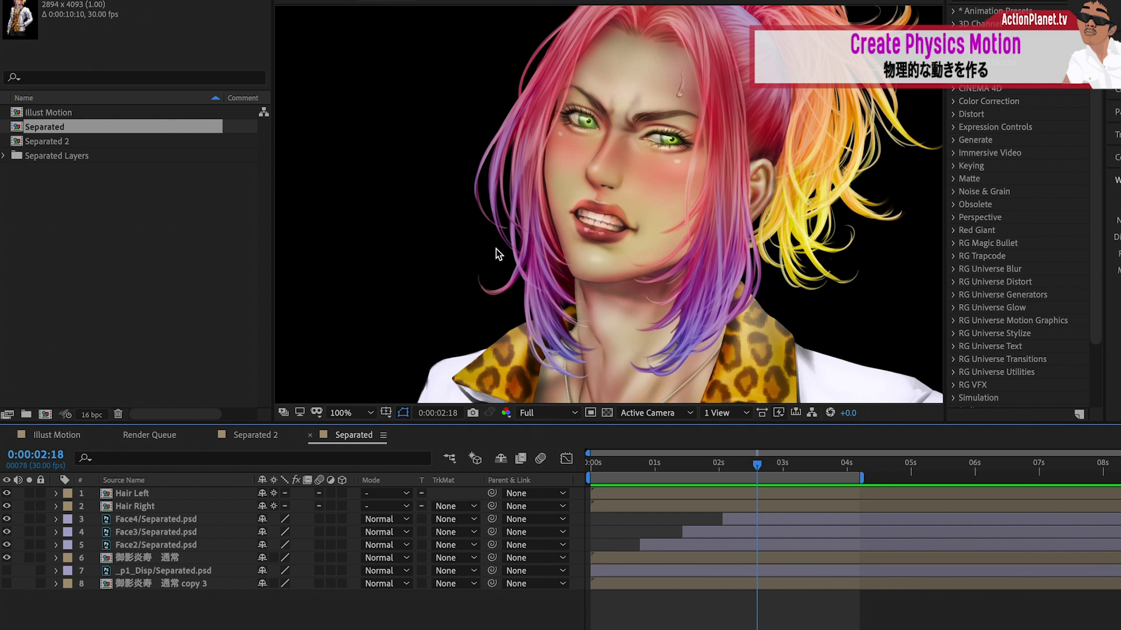
double_click(160, 506)
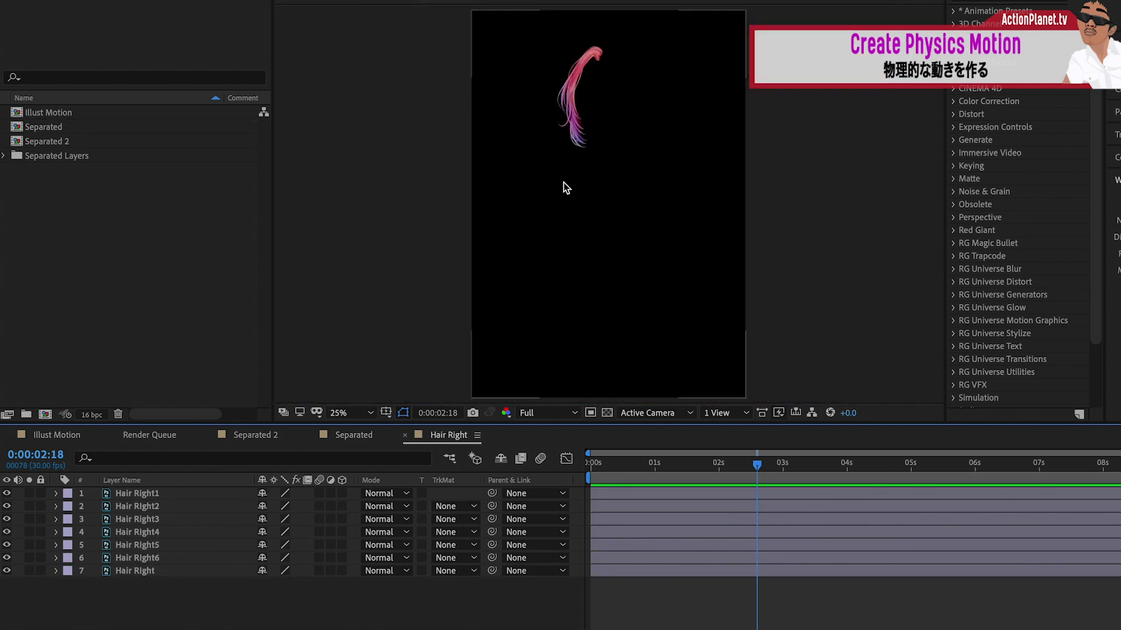
left_click(338, 435)
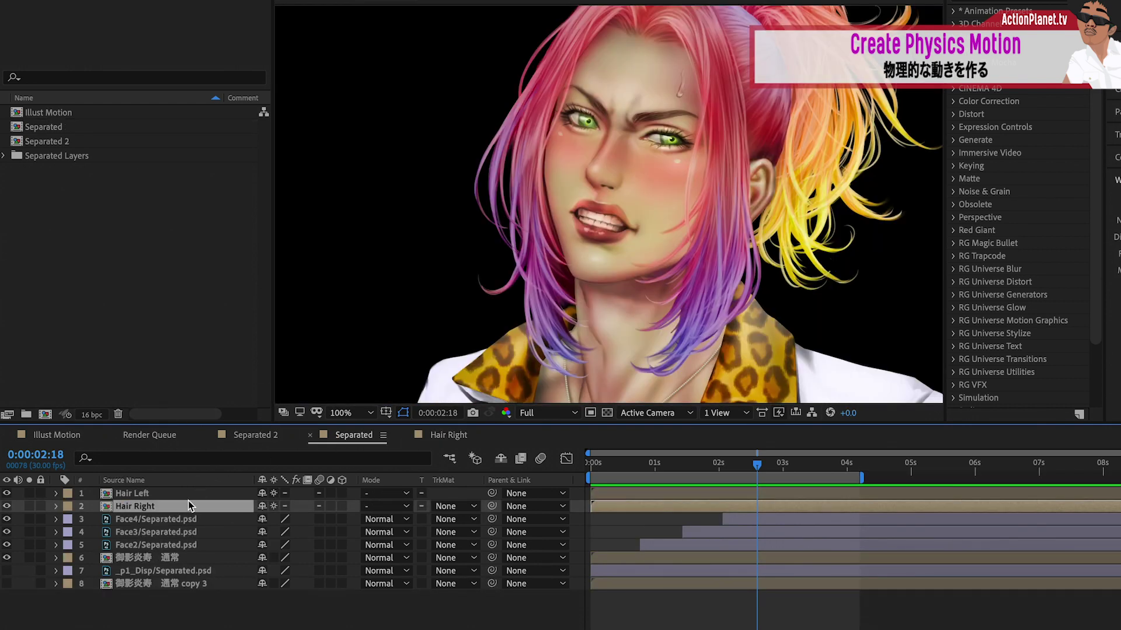
double_click(188, 506)
left_click(354, 435)
double_click(138, 492)
Solo the Hair Left1 layer and return the playhead to the start of the timeline
scroll(575, 168, "down", 1)
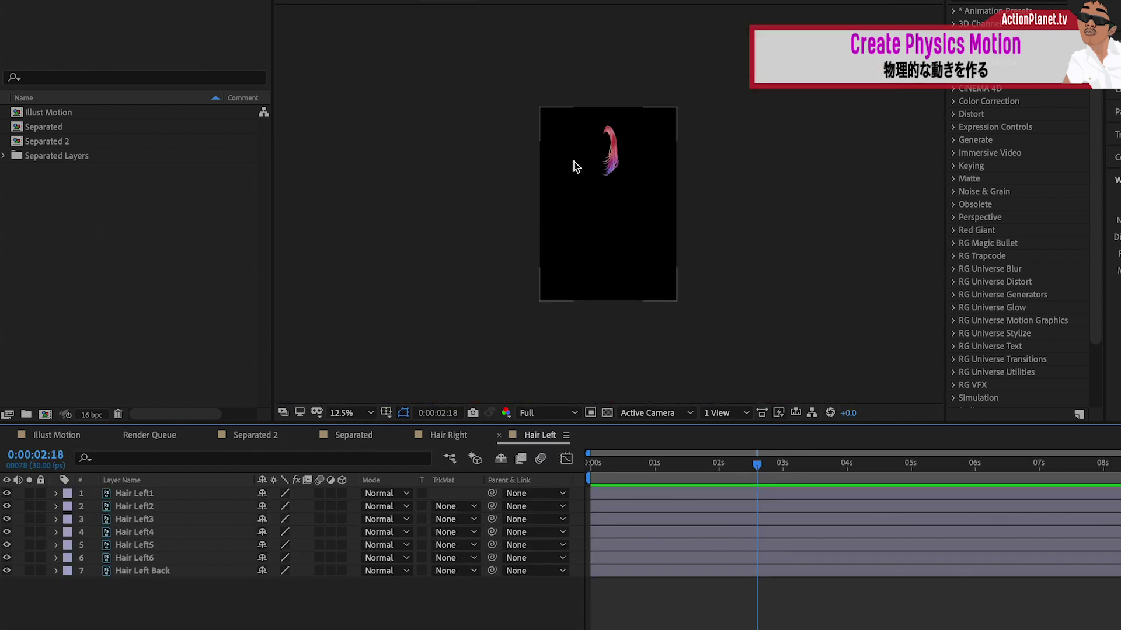
scroll(604, 141, "up", 3)
left_click(146, 494)
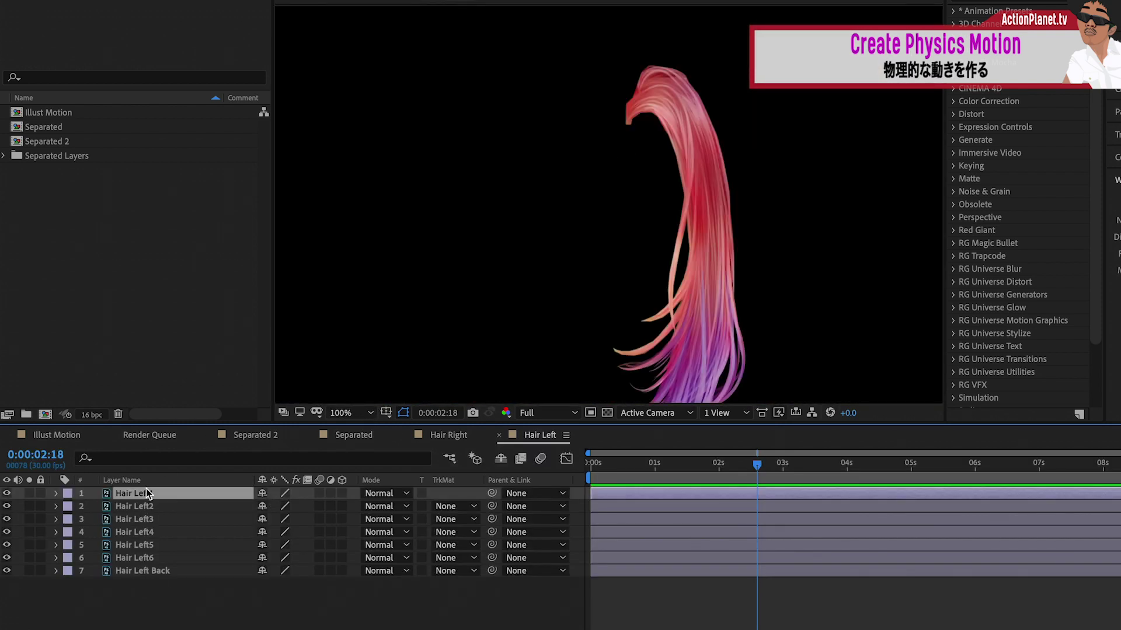
left_click(29, 493)
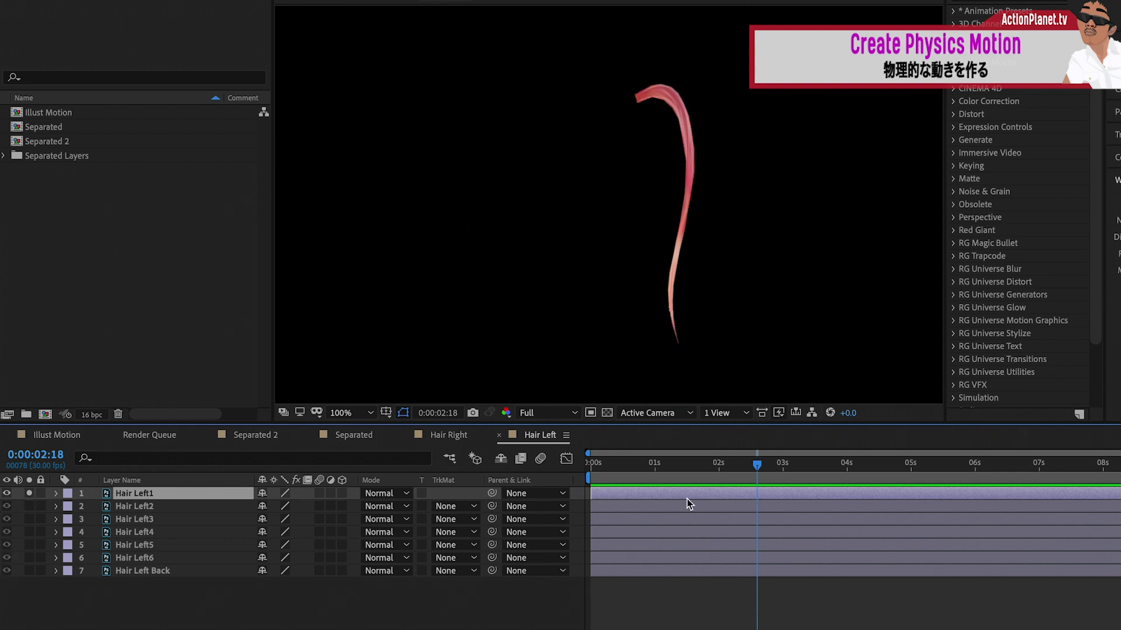
left_click_drag(754, 464, 583, 467)
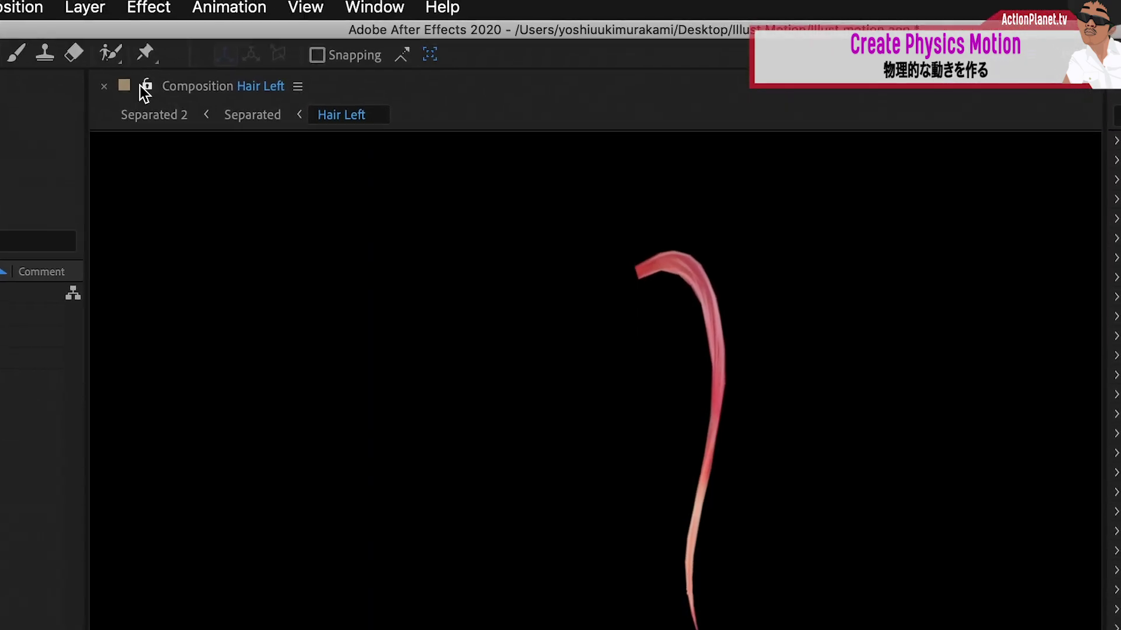
left_click(137, 68)
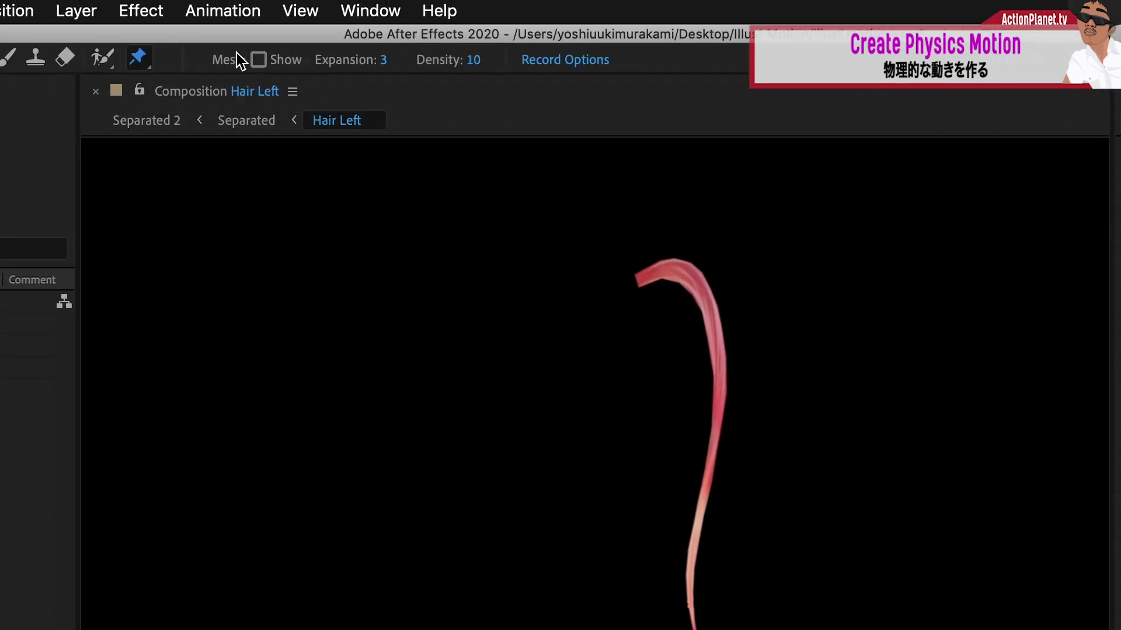
Place four puppet pins on Hair Left1, from the strand's top down to its tip
left_click(642, 278)
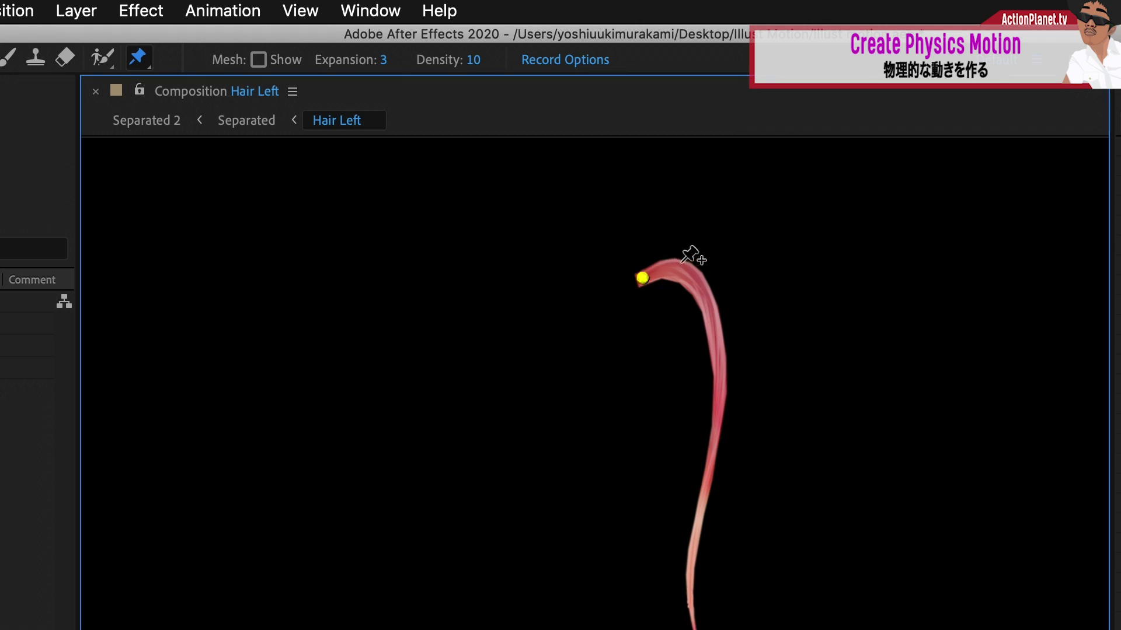
left_click(706, 290)
left_click(708, 458)
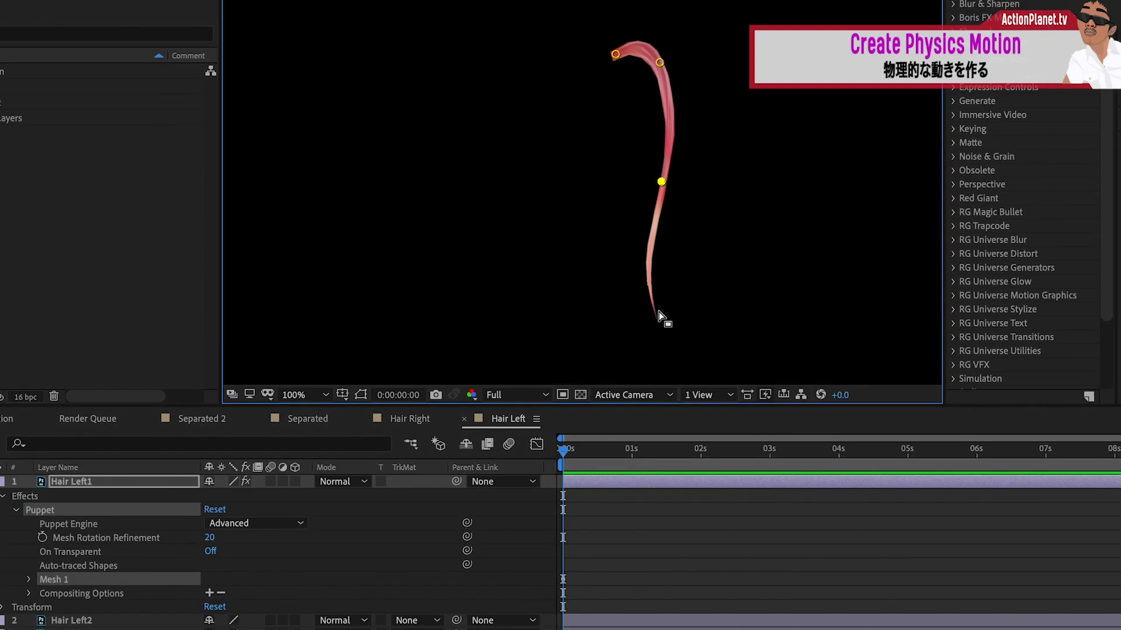
left_click(656, 311)
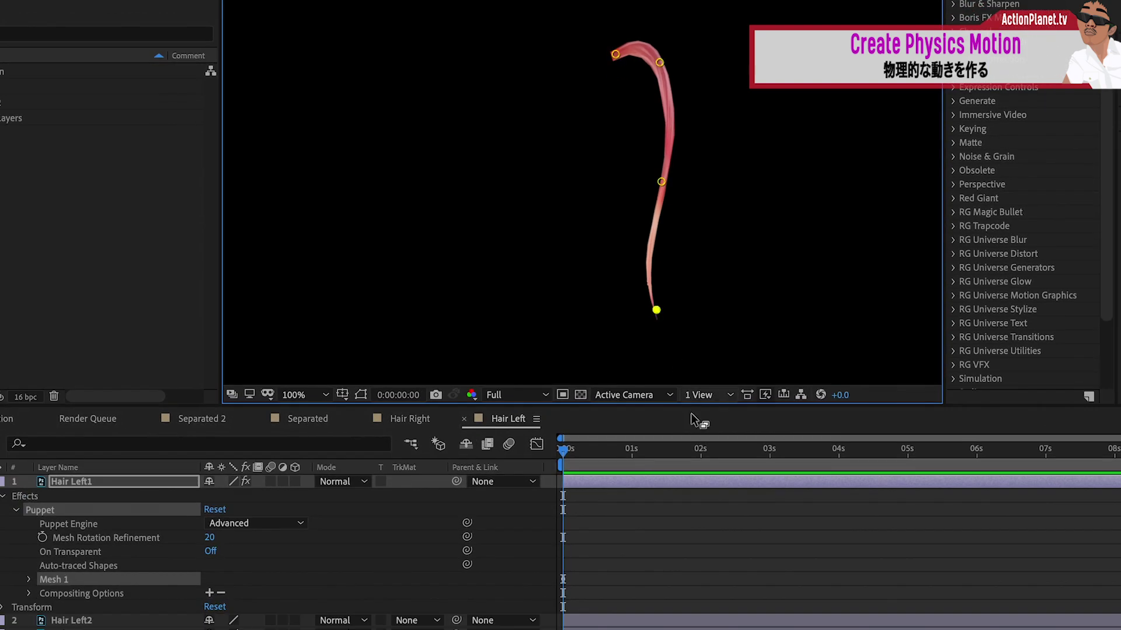
Keyframe Pins 3 and 4 from a leftward start pose swinging right at 16 frames
key("u")
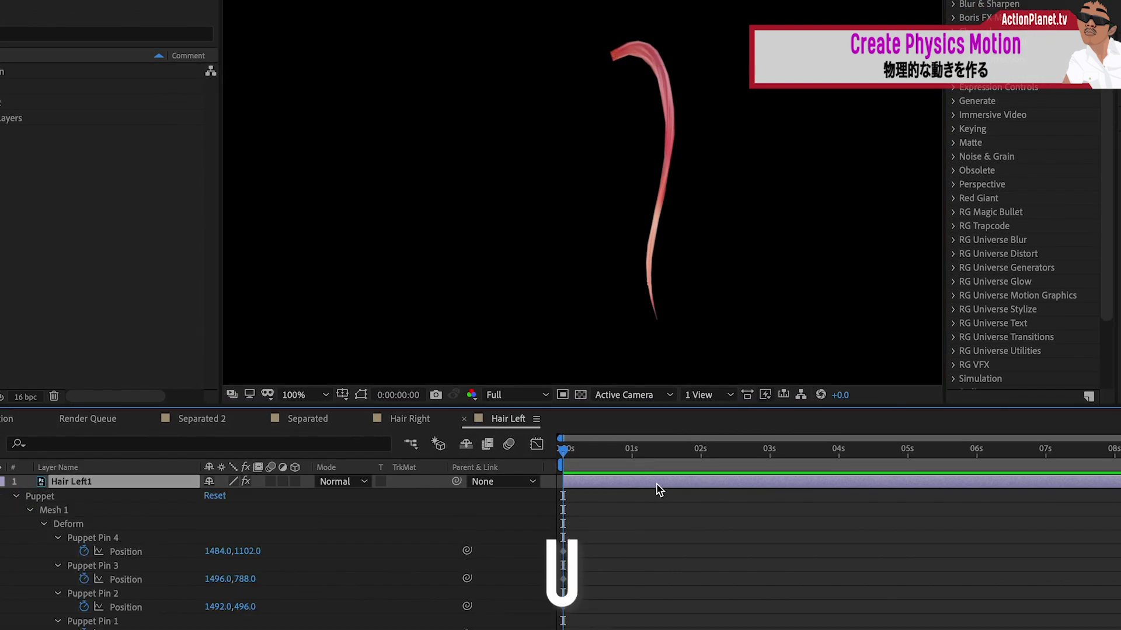
left_click(126, 552)
left_click_drag(662, 187, 648, 184)
left_click_drag(657, 310, 643, 309)
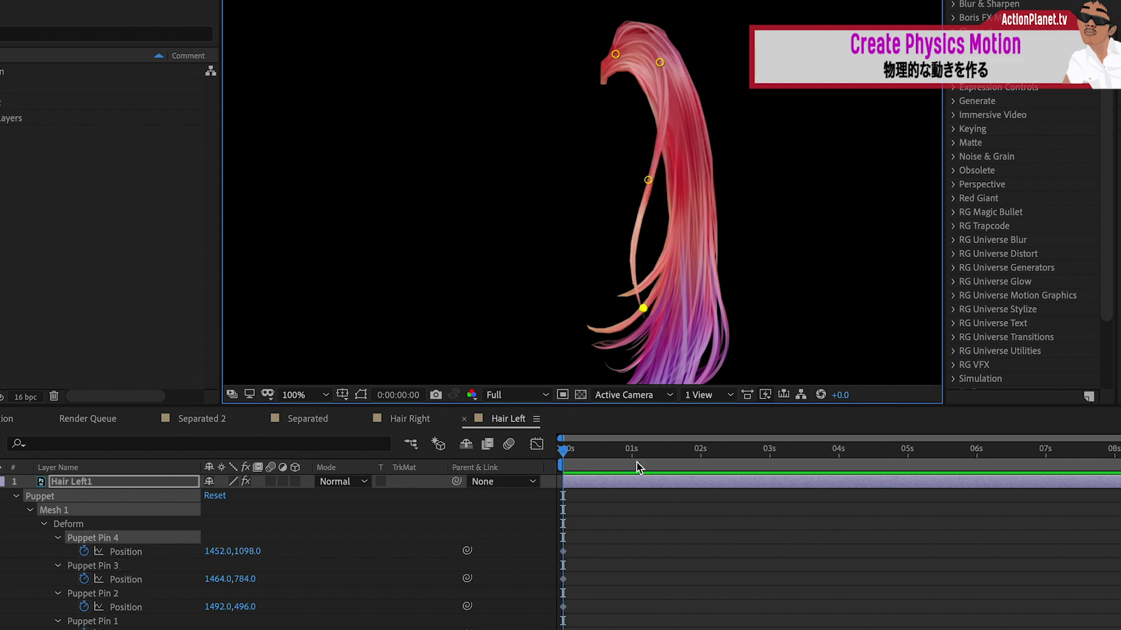
left_click(600, 461)
left_click_drag(643, 308, 684, 308)
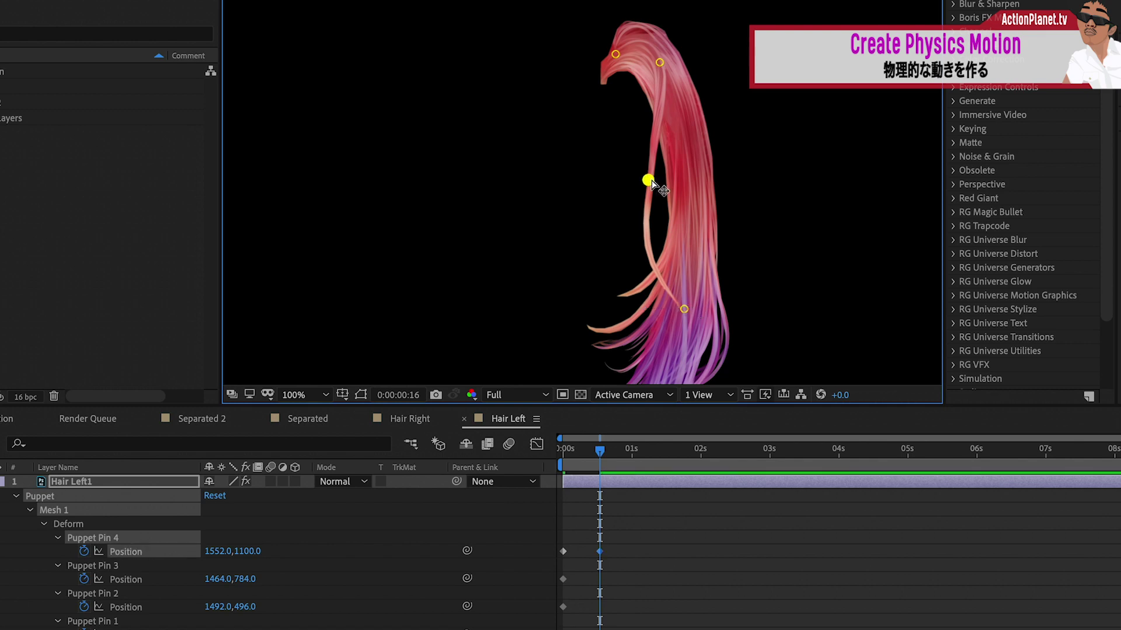
left_click_drag(652, 183, 666, 181)
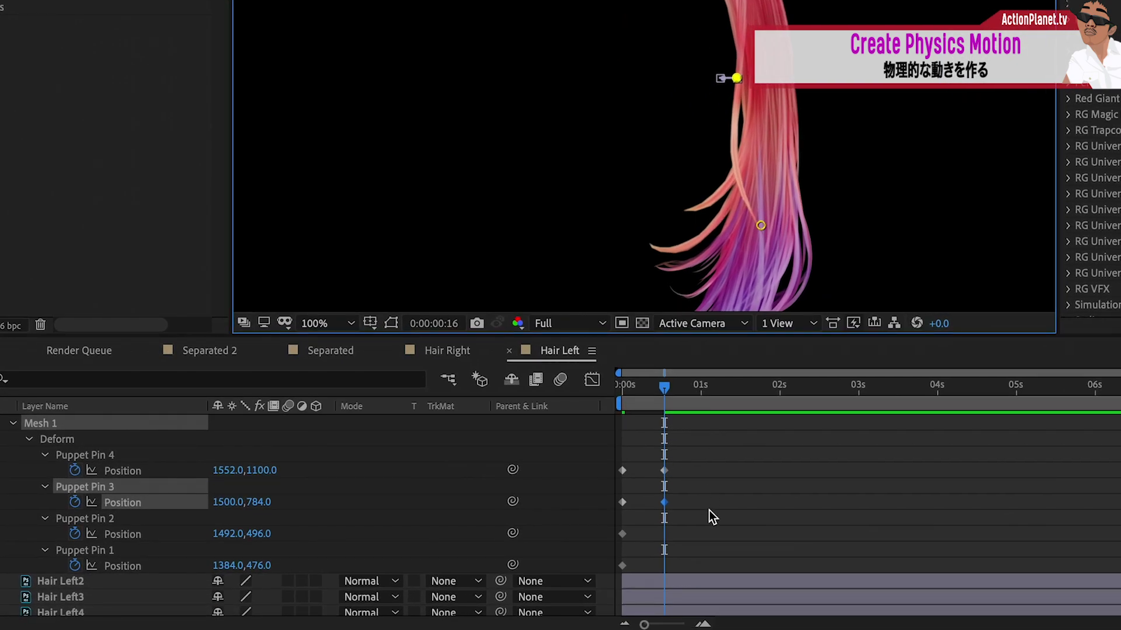
Copy the start-pose pin keyframes and paste them at 1:01, 2:00 and 3:00
left_click_drag(709, 512, 607, 462)
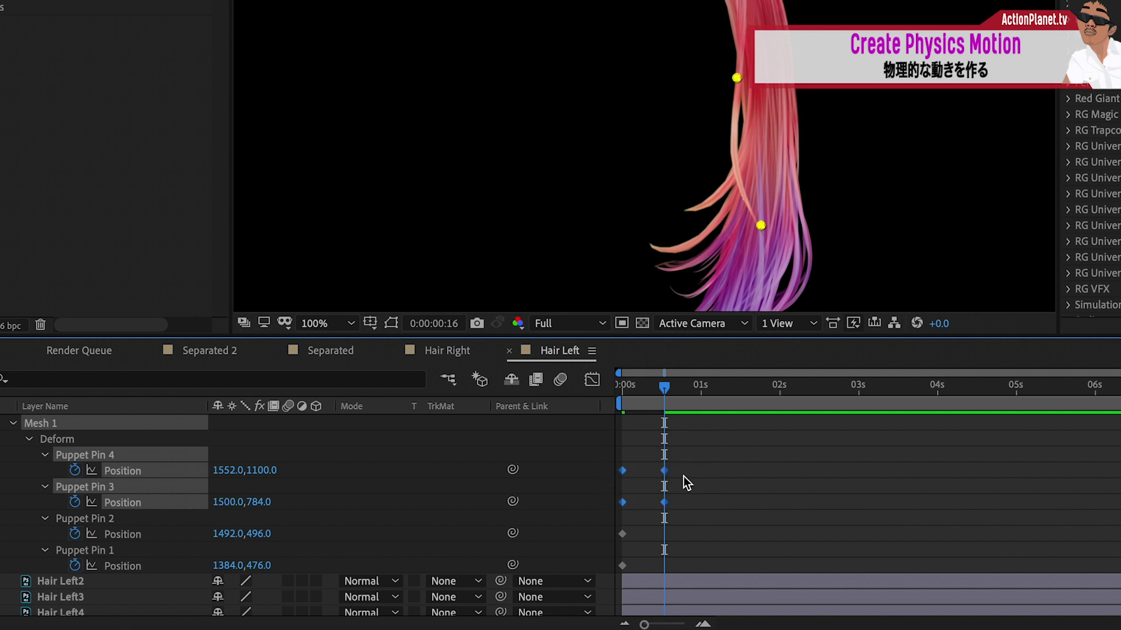
key("ctrl+c")
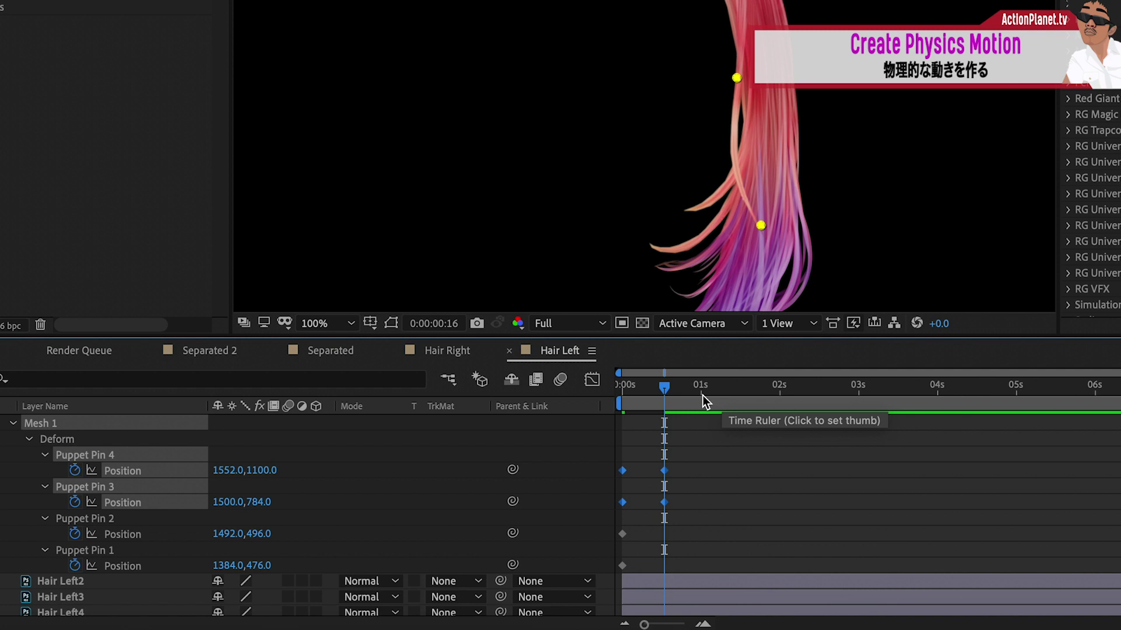
left_click(702, 394)
key("ctrl+v")
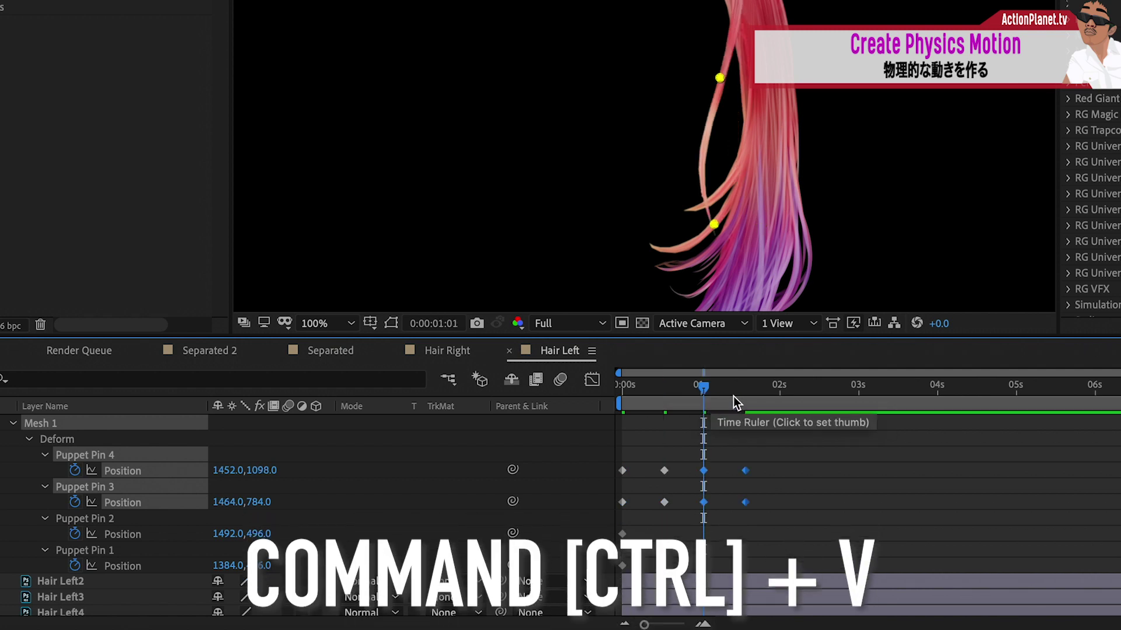
left_click(781, 395)
key("ctrl+v")
left_click(860, 396)
key("ctrl+v")
left_click(616, 388)
left_click_drag(948, 511, 615, 477)
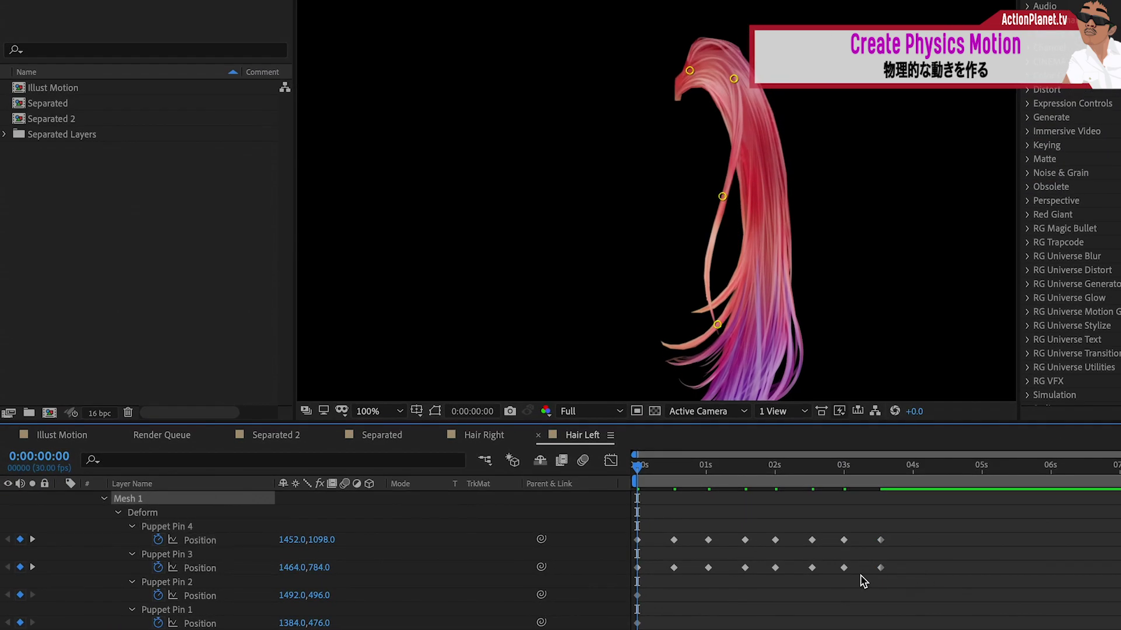
Apply Easy Ease to all Pin 3 and Pin 4 keyframes and preview the sway
left_click_drag(630, 546, 630, 543)
key("F9")
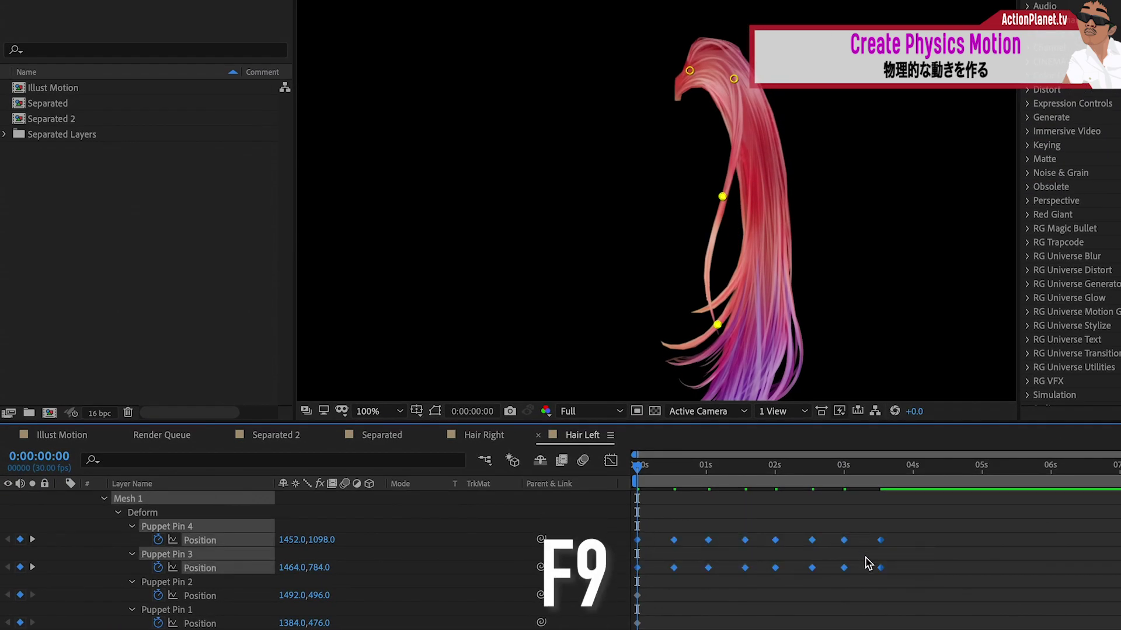
key("space")
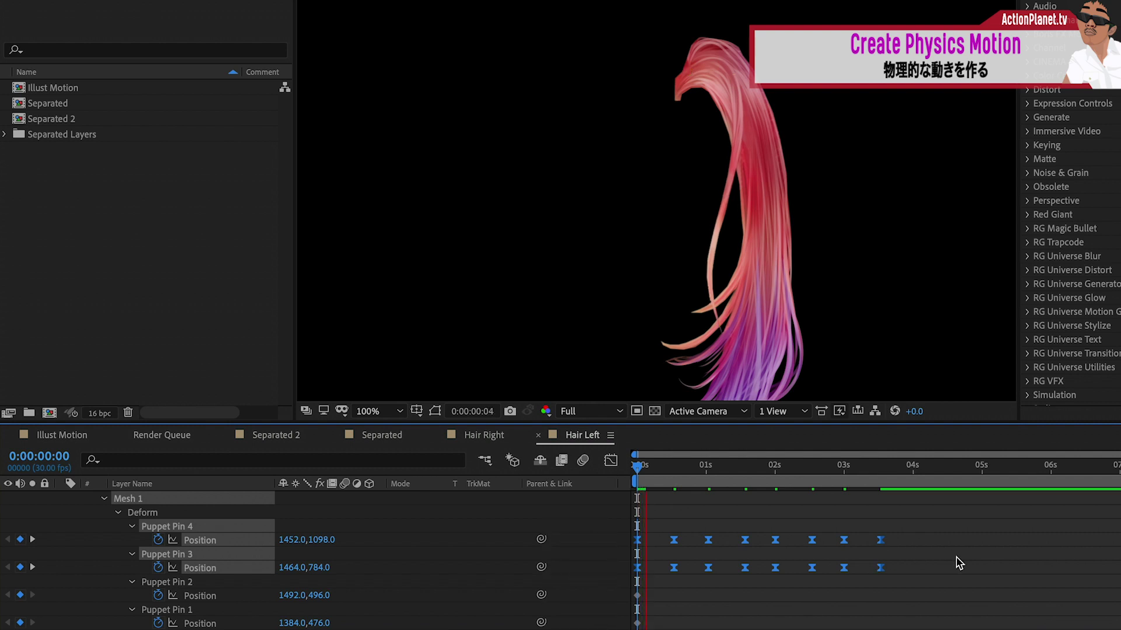
key("space")
End the work area at about four seconds and replay the hair sway within it
key("n")
mouse_move(904, 467)
left_mouse_down()
mouse_move(914, 475)
mouse_move(904, 476)
left_mouse_up()
key("n")
key("space")
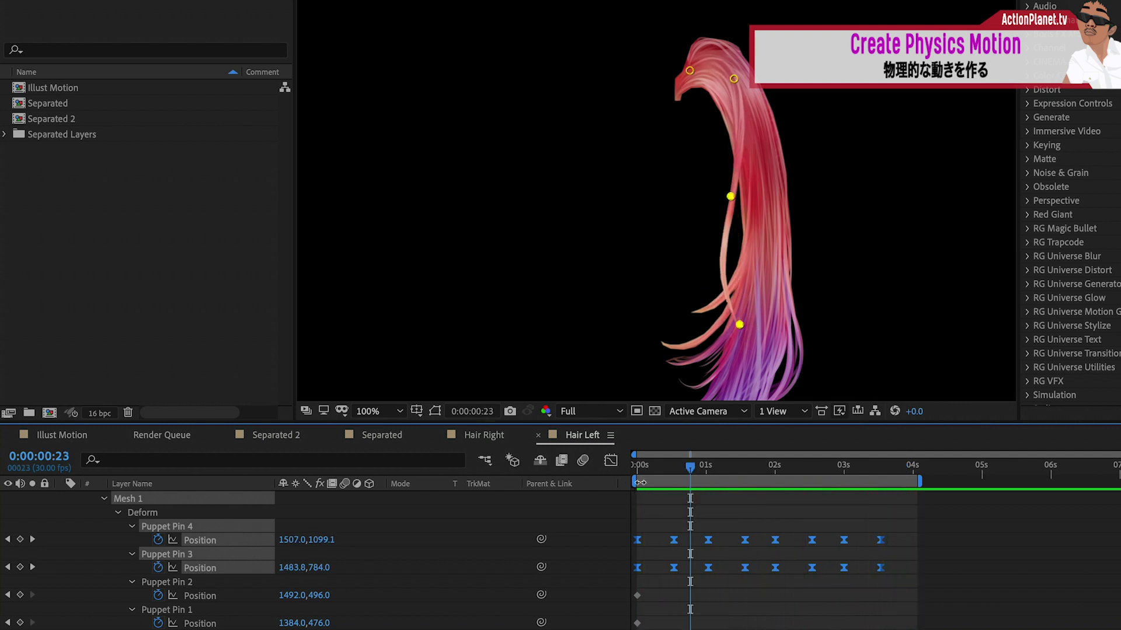
left_click(712, 514)
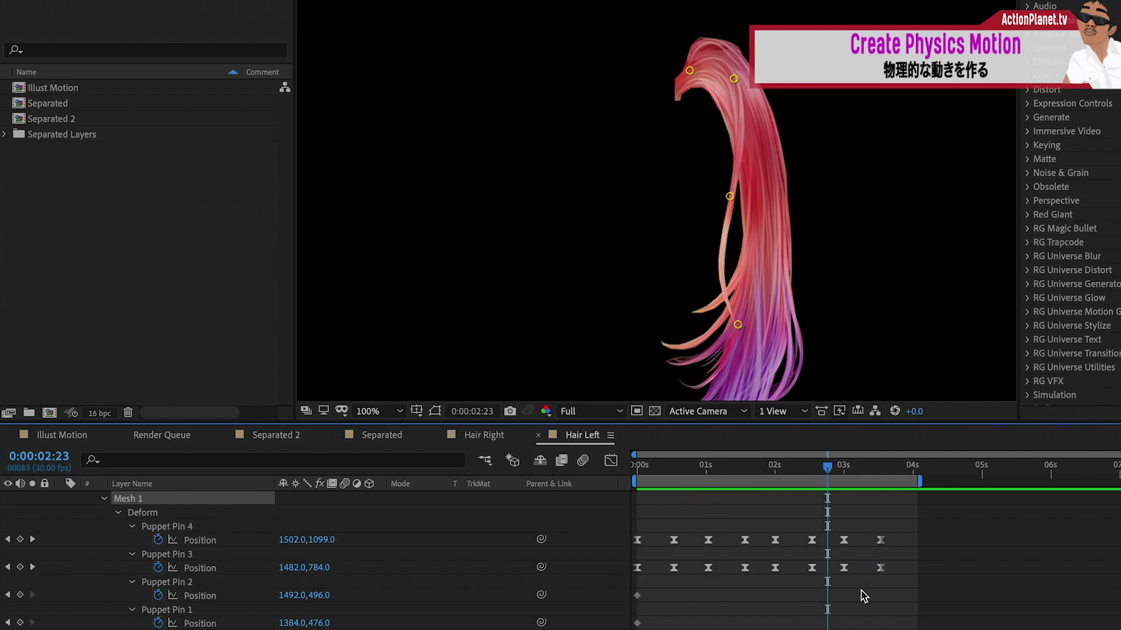
Paste start-pose pin keyframes at 3:29 and shift them to just past 4:00
left_click_drag(863, 593, 825, 516)
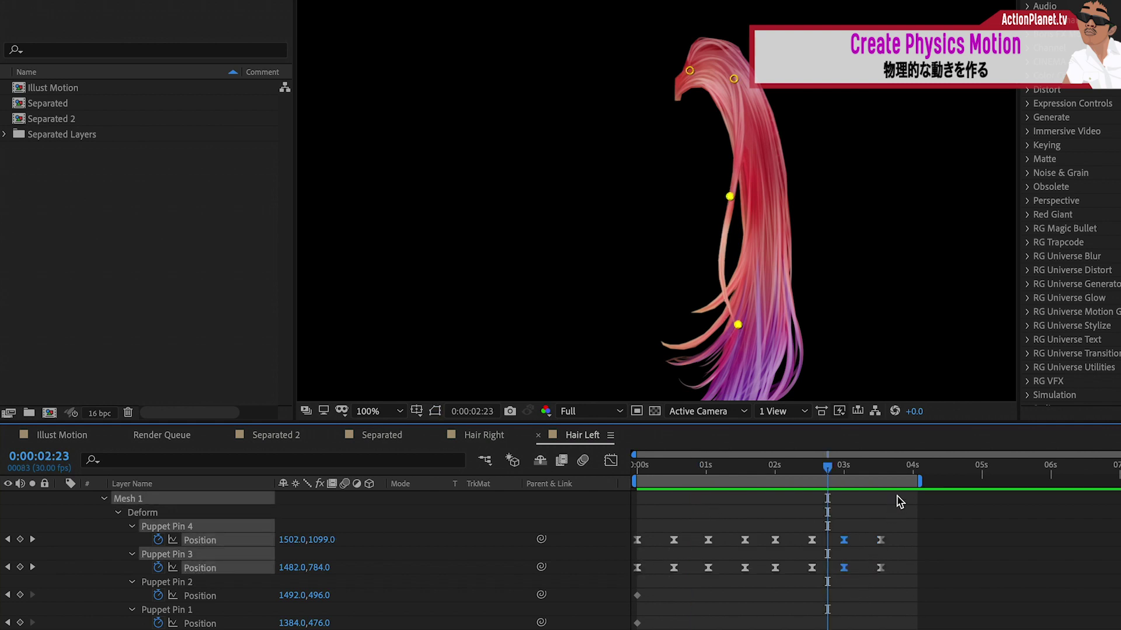
left_click_drag(903, 471, 909, 471)
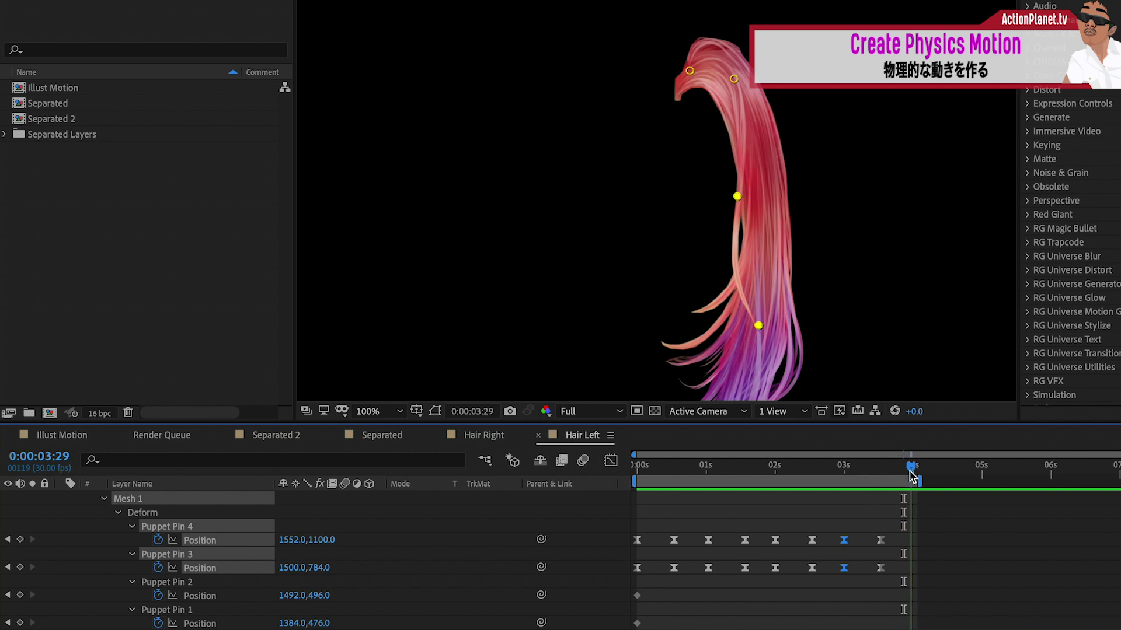
key("ctrl+v")
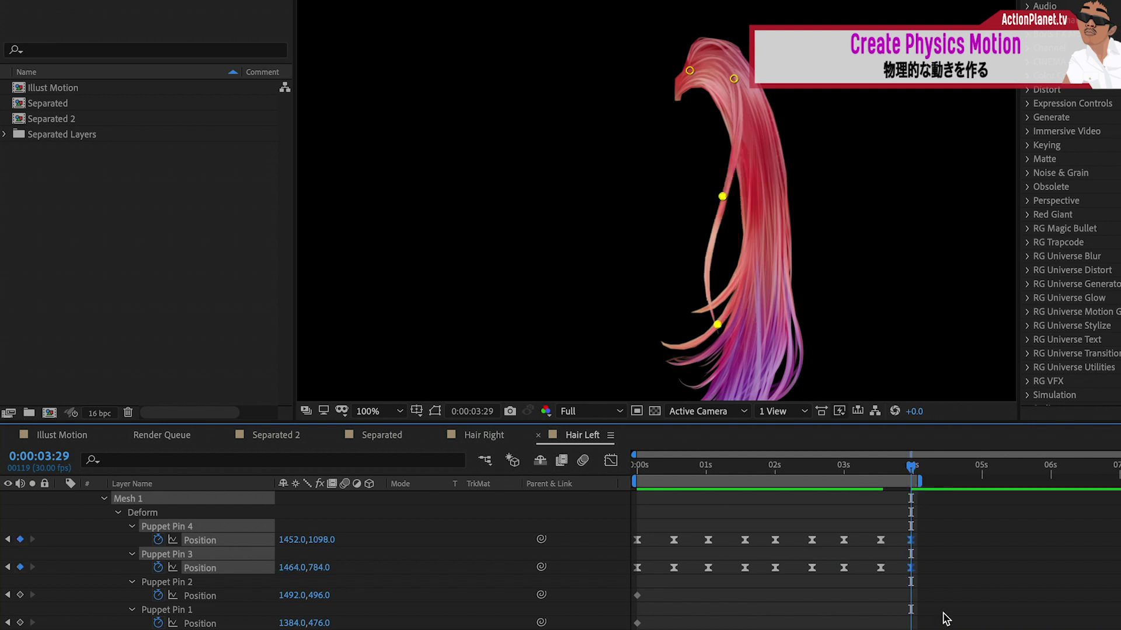
key("equal")
key("equal")
key("equal")
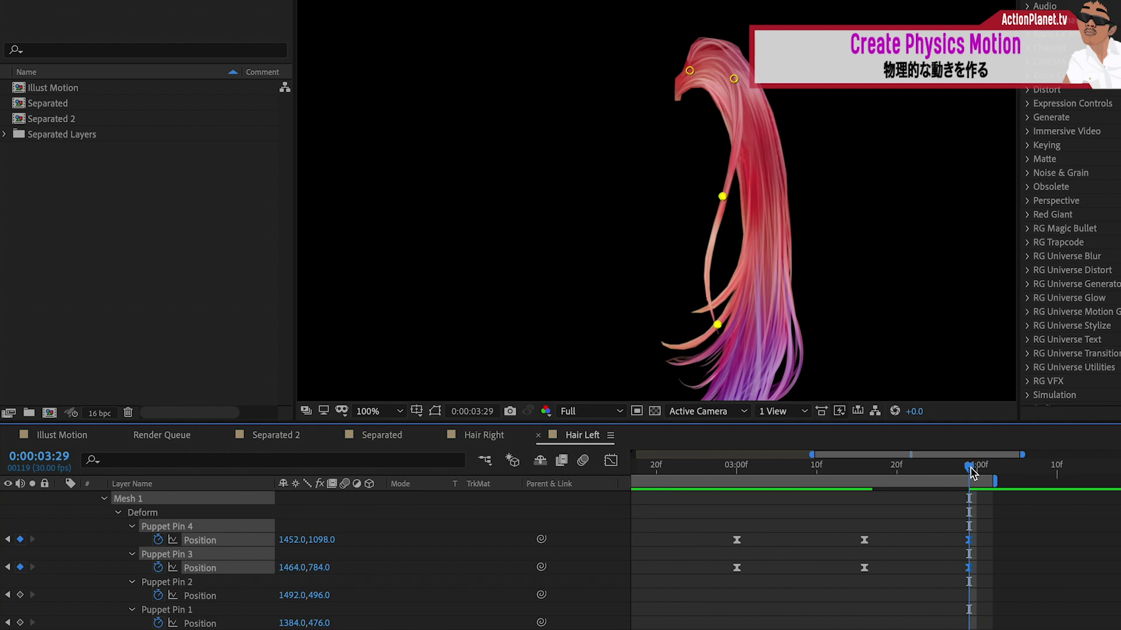
key("equal")
key("equal")
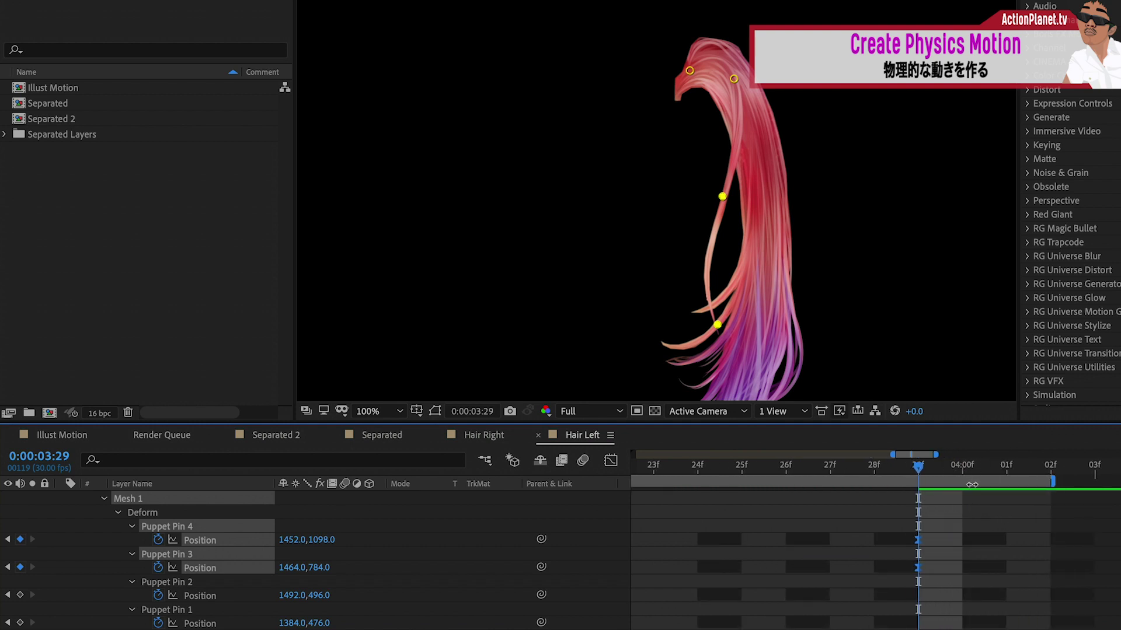
left_click_drag(924, 473, 963, 476)
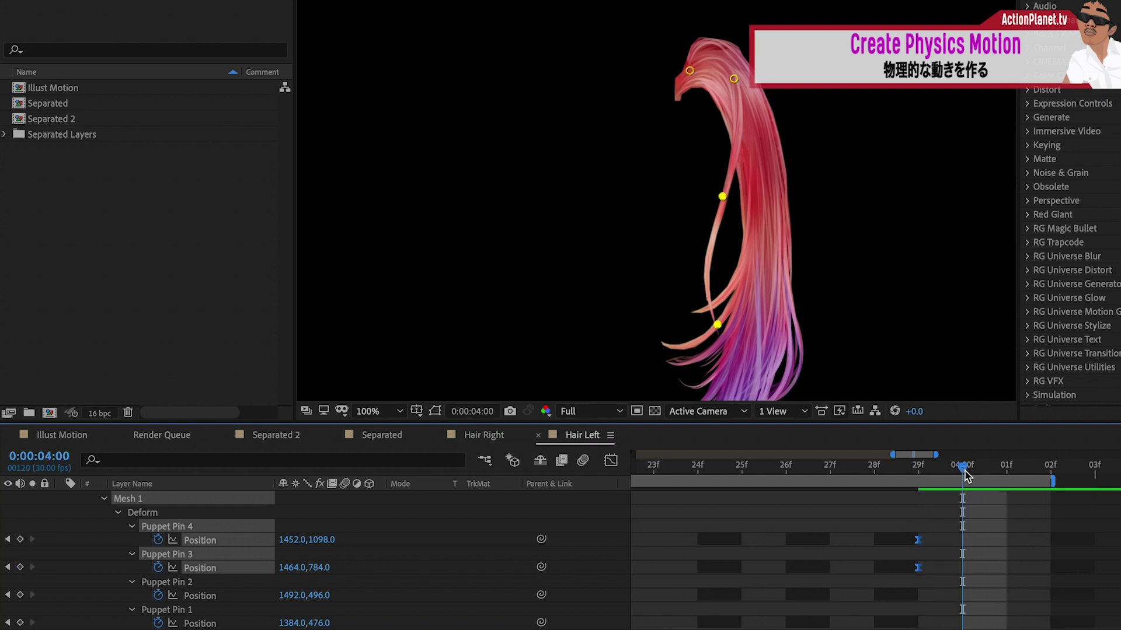
left_click_drag(949, 584, 899, 507)
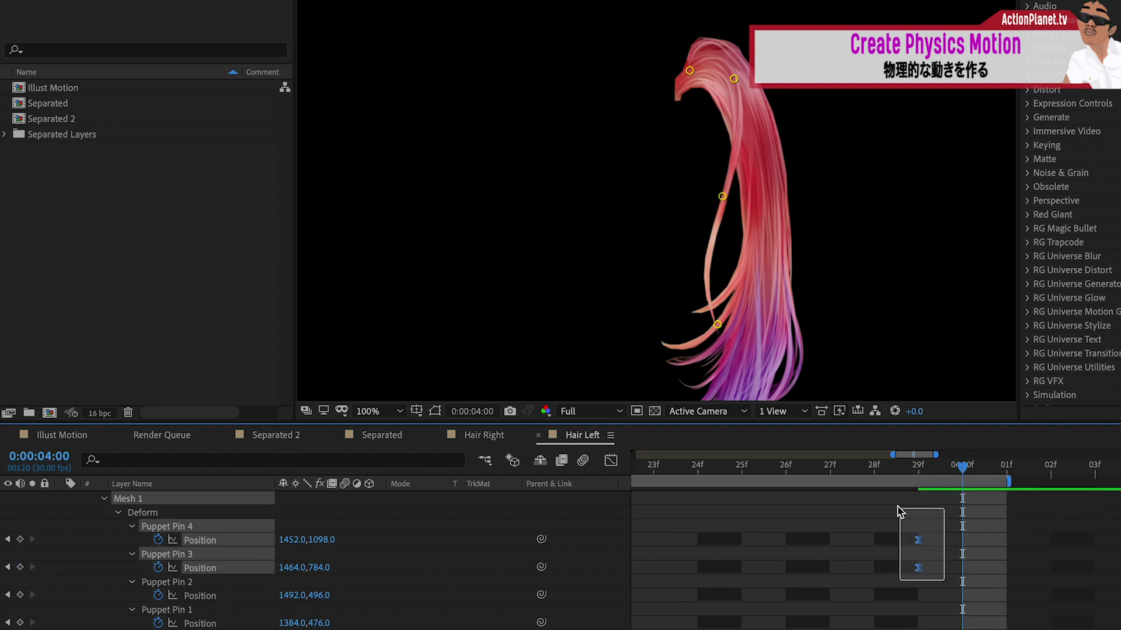
left_click_drag(920, 543, 1008, 546)
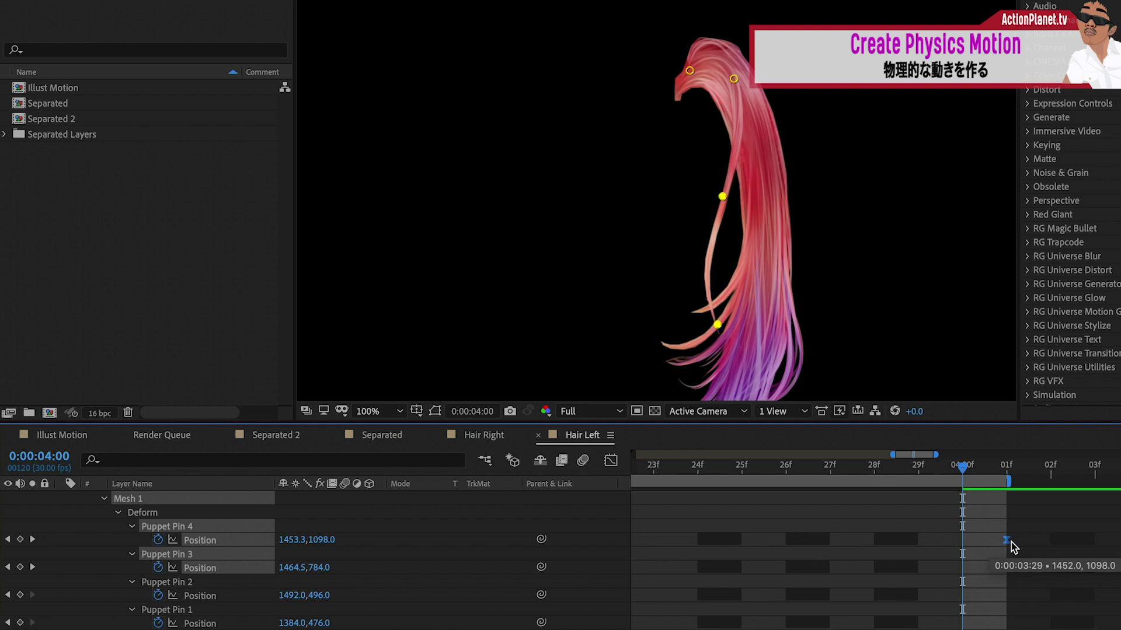
left_click_drag(1036, 546, 1037, 547)
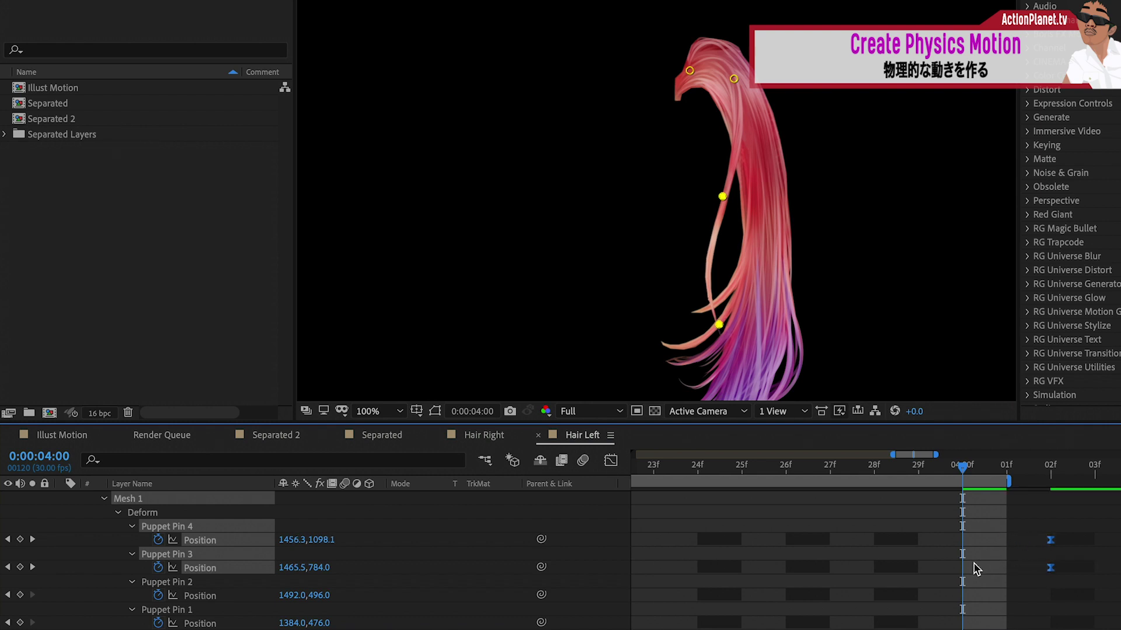
Time-stretch the eight earlier pin keyframes so they spread evenly toward the final keyframe
scroll(973, 569, "down", 5)
scroll(974, 569, "down", 2)
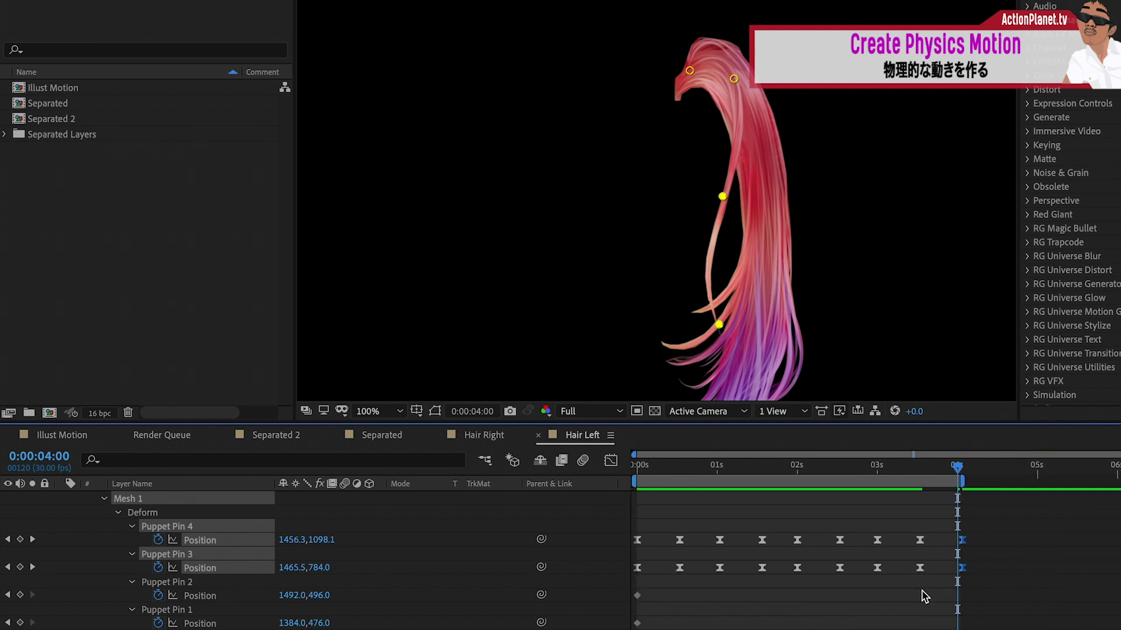
left_click_drag(936, 592, 634, 520)
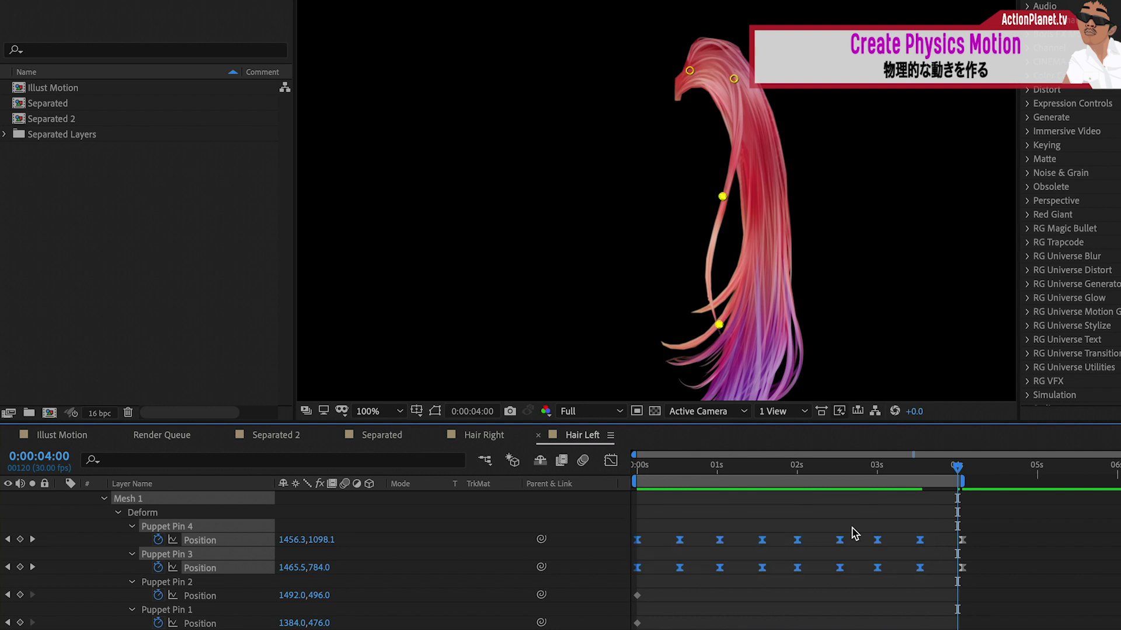
left_click_drag(922, 545, 933, 545)
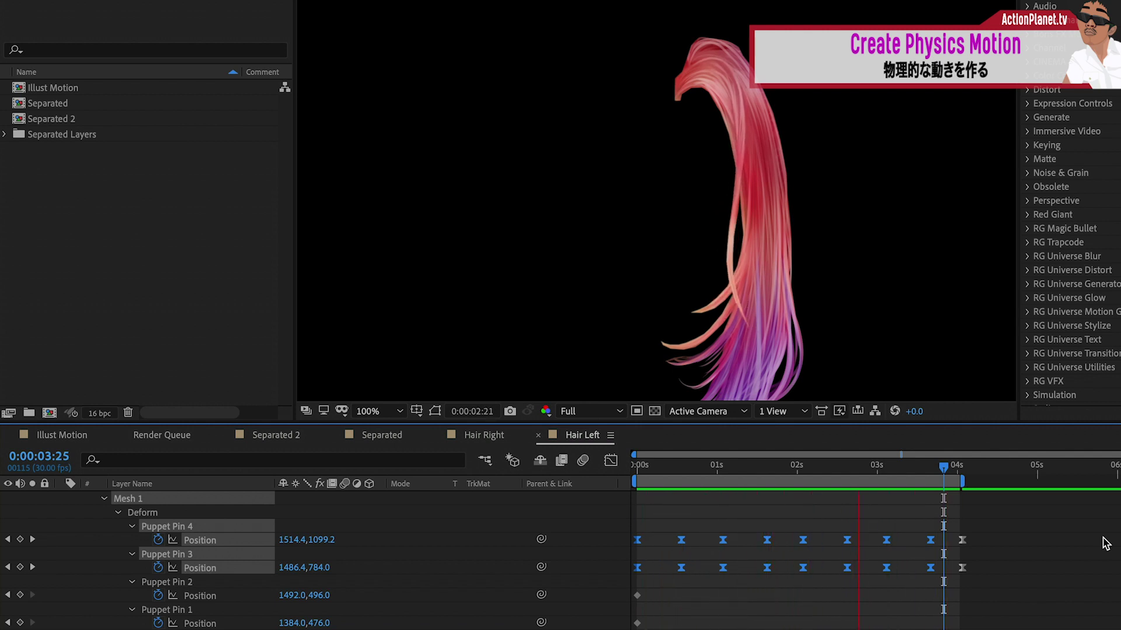
Stop the preview, collapse Hair Left1 and solo the Hair Left2 layer
key("space")
scroll(383, 549, "up", 1)
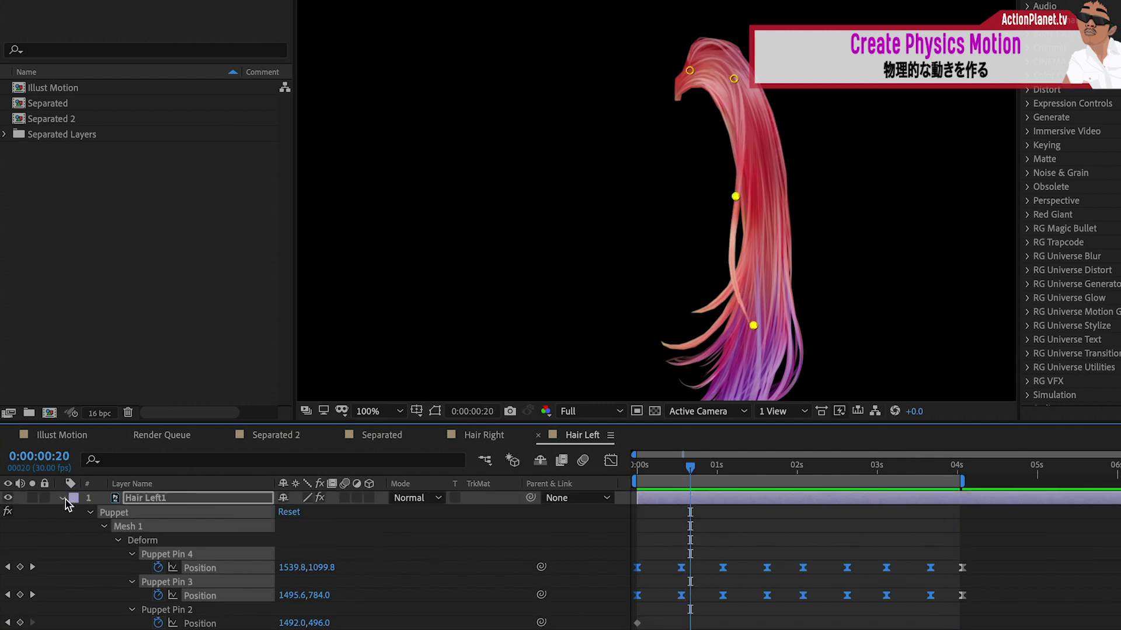
left_click(62, 498)
left_click(146, 519)
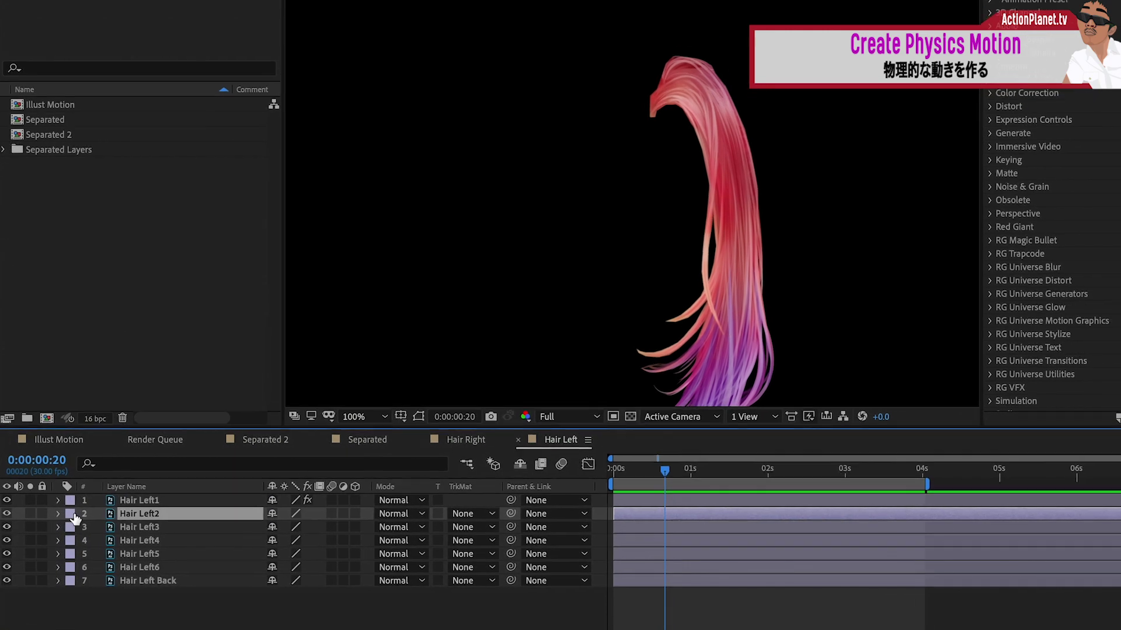
left_click(23, 519)
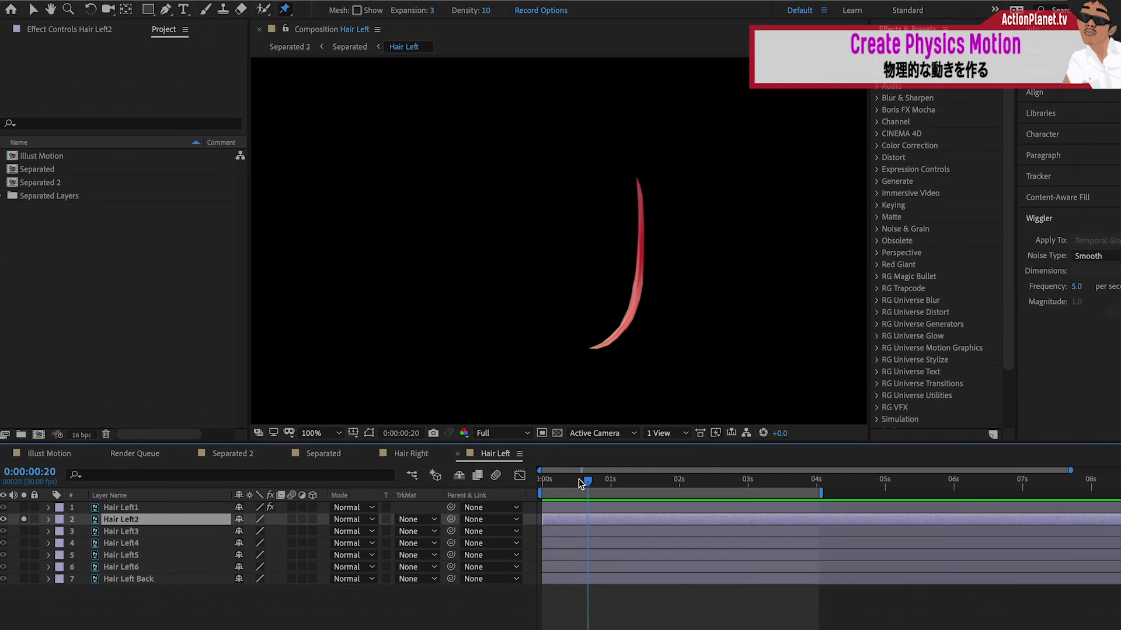
Pin Hair Left2's lower tip, bend it slightly left, then unsolo and check frame 17
left_click(639, 192)
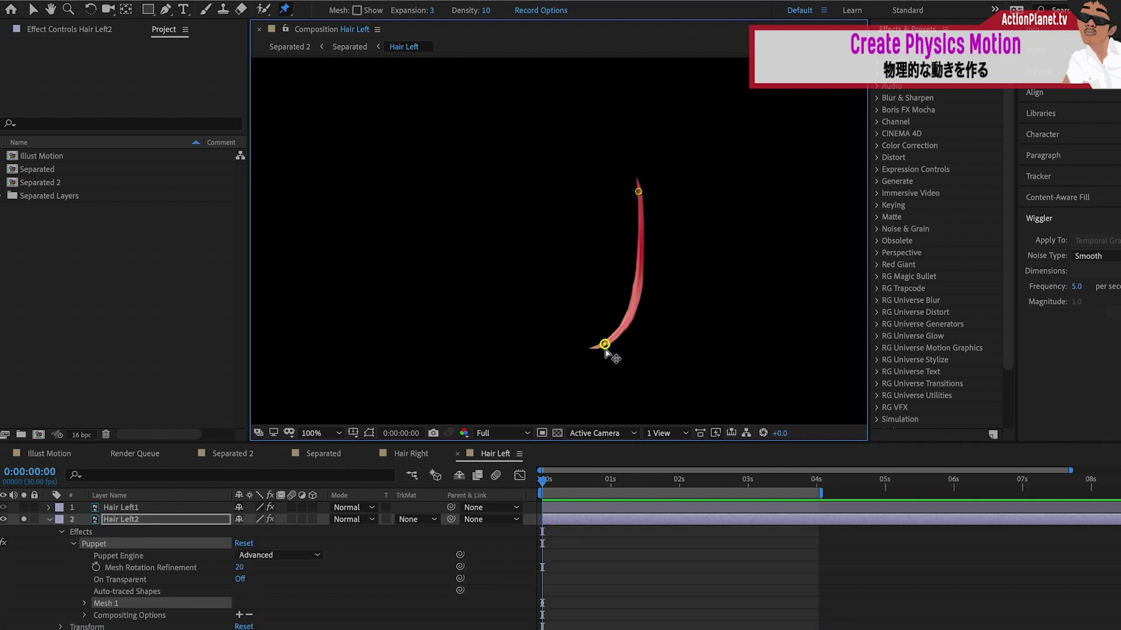
left_click_drag(595, 349, 584, 346)
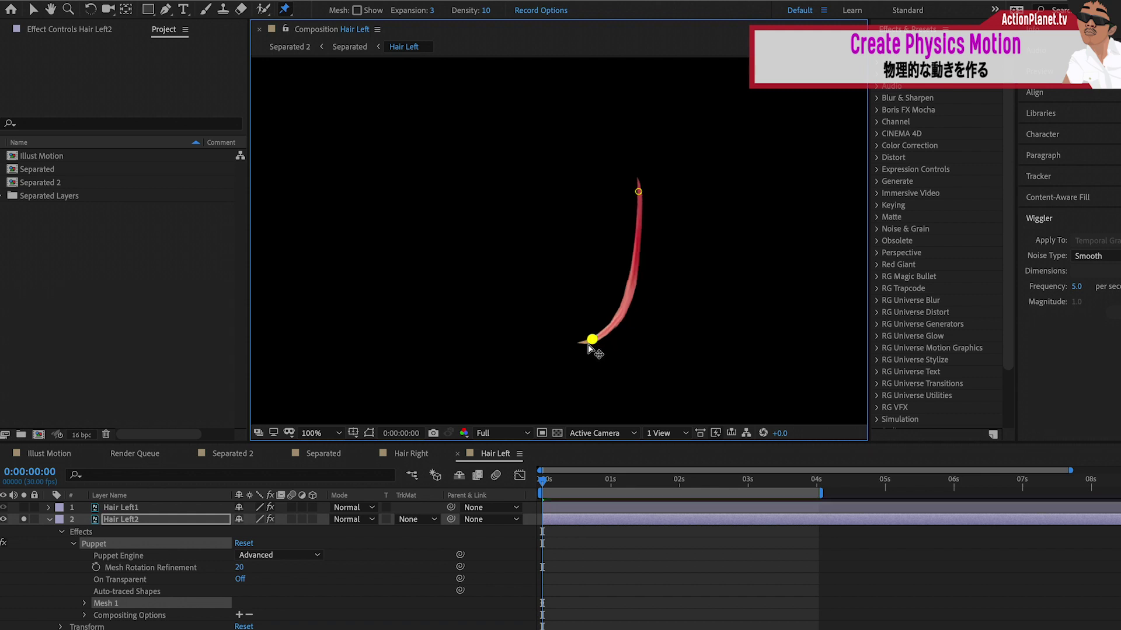
left_click(23, 519)
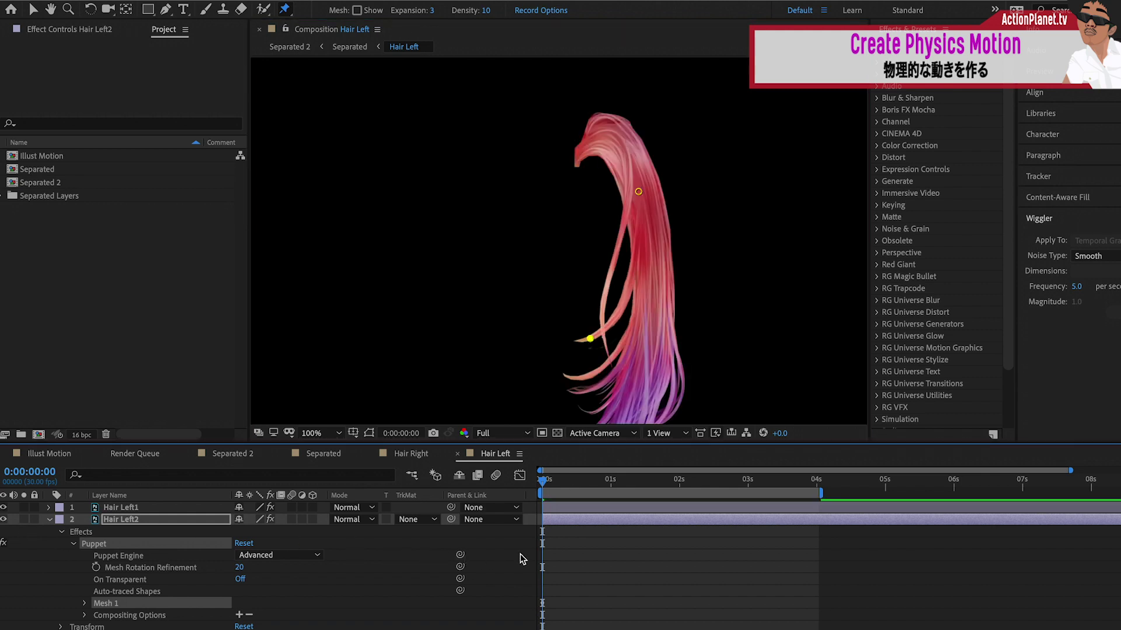
left_click(581, 484)
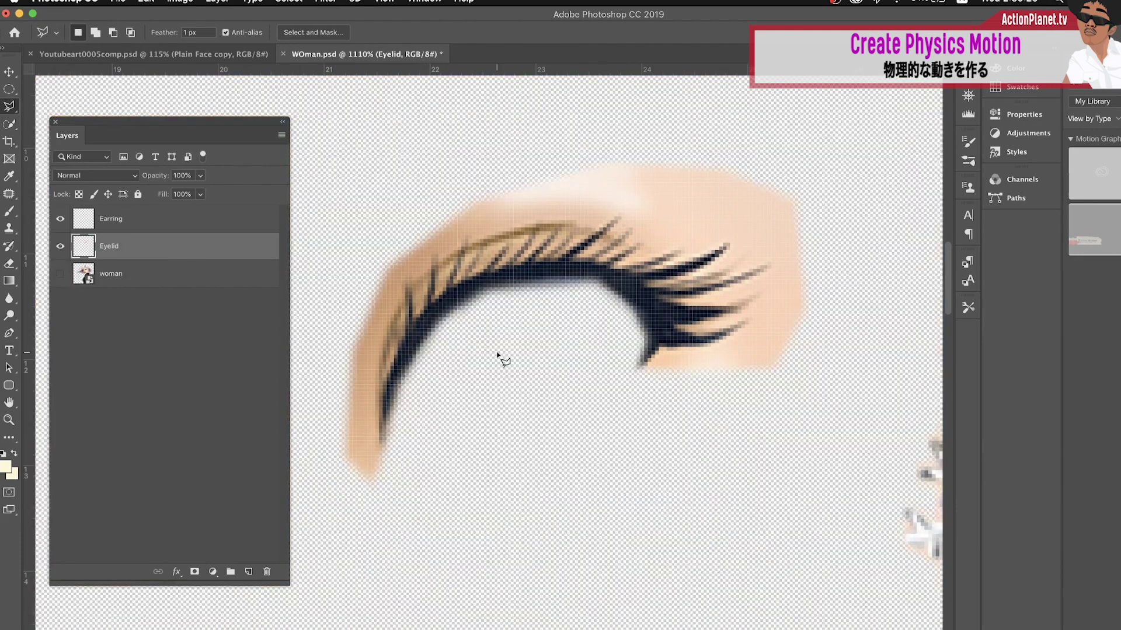
Finish renaming the woman layer to 'Original woman' and confirm the new name
type("inal")
key("Return")
scroll(442, 319, "up", 3)
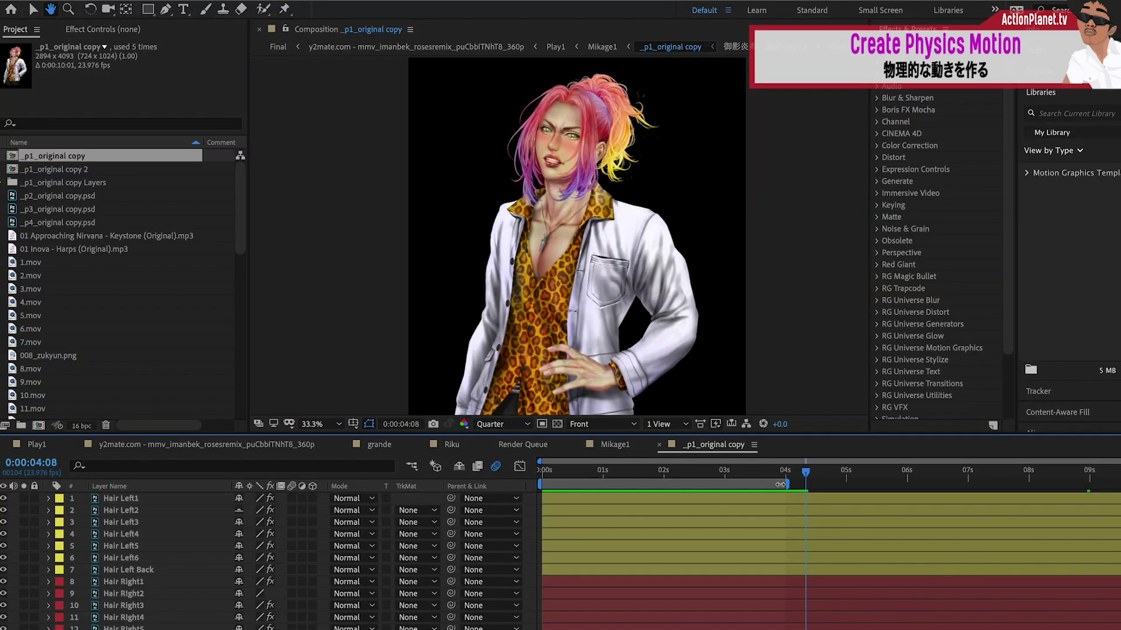
left_click(774, 474)
key("space")
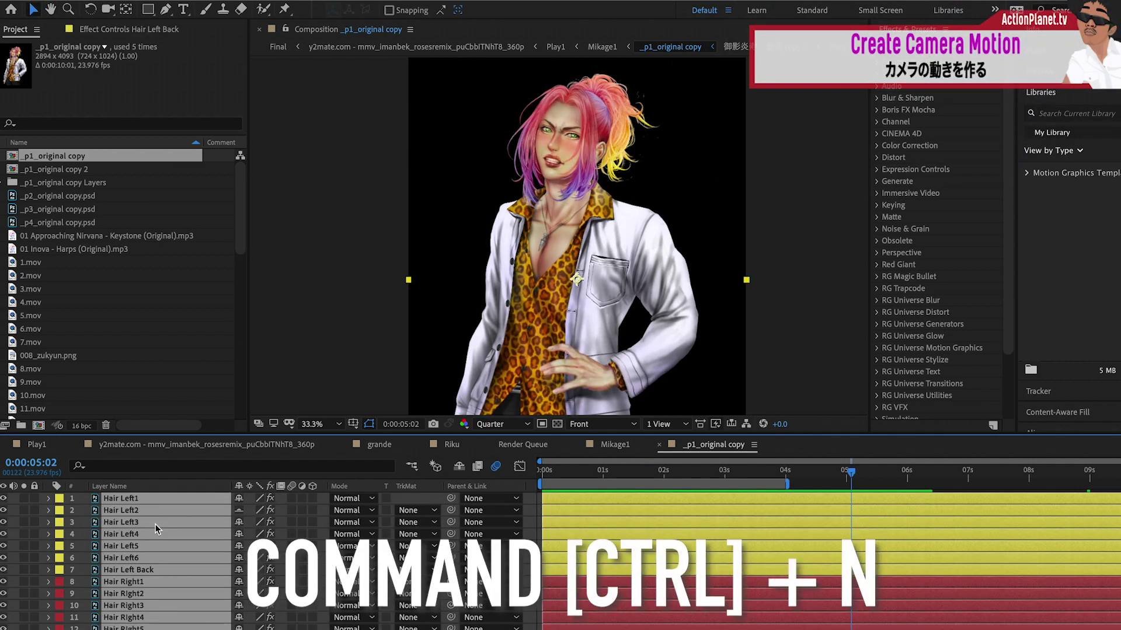
key("ctrl+n")
Name the new composition Camera Motion and add the _p1_original copy character to it
type("Camera Motion")
key("Return")
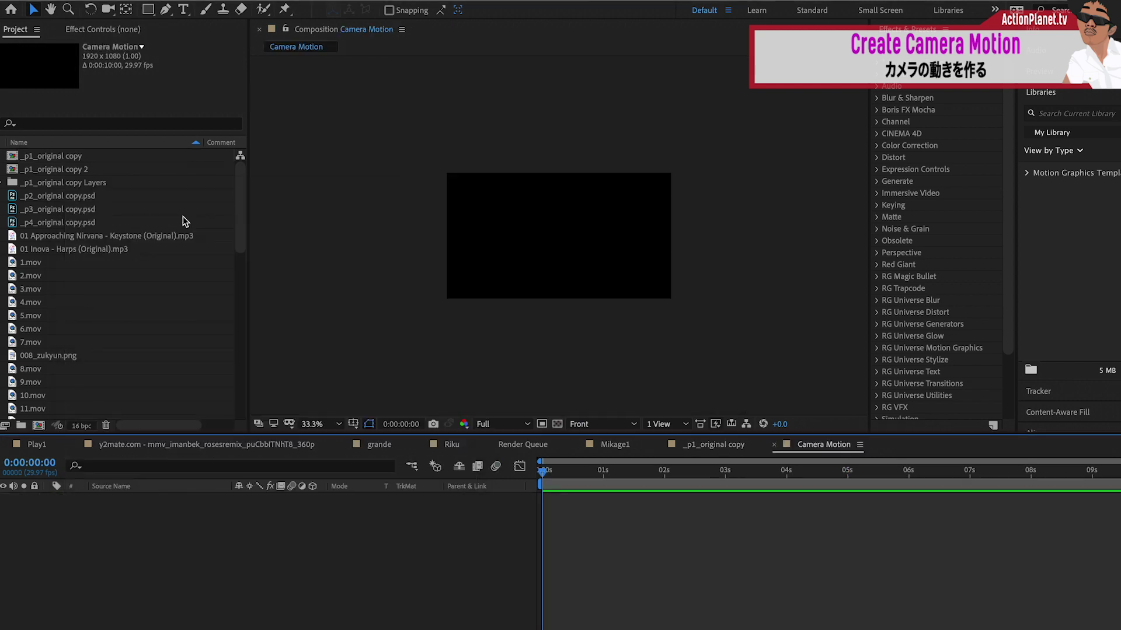
left_click(65, 157)
mouse_move(68, 161)
left_mouse_down()
mouse_move(313, 518)
mouse_move(296, 548)
left_mouse_up()
Fit the comp viewer to the panel, view it at 100%, and deselect the character layer
left_click(338, 425)
left_click(342, 190)
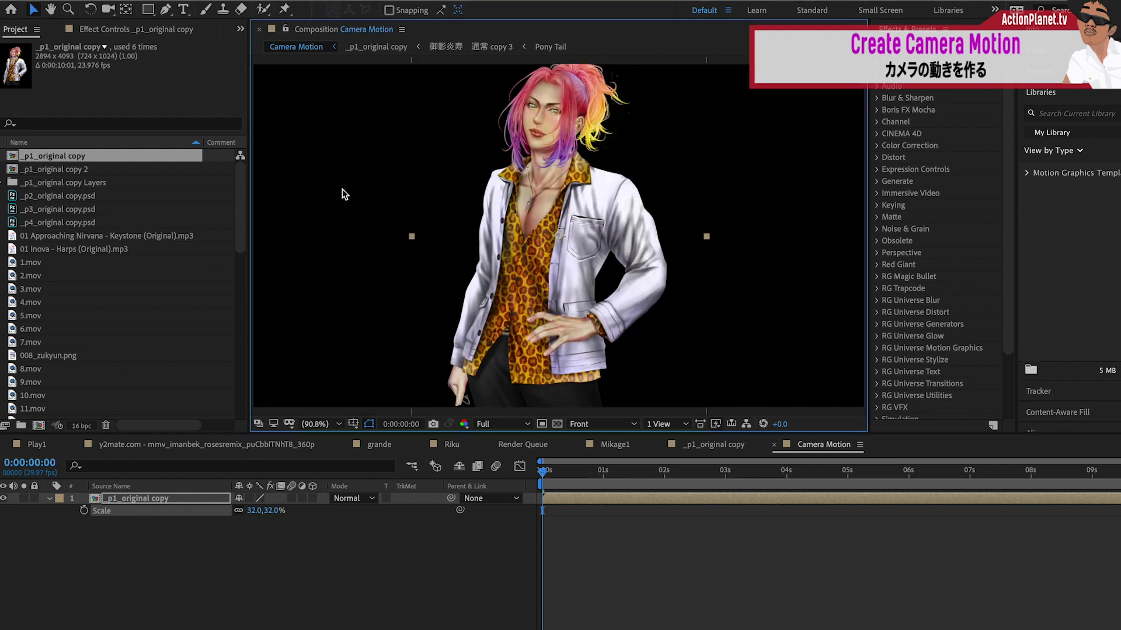
scroll(548, 202, "down", 2)
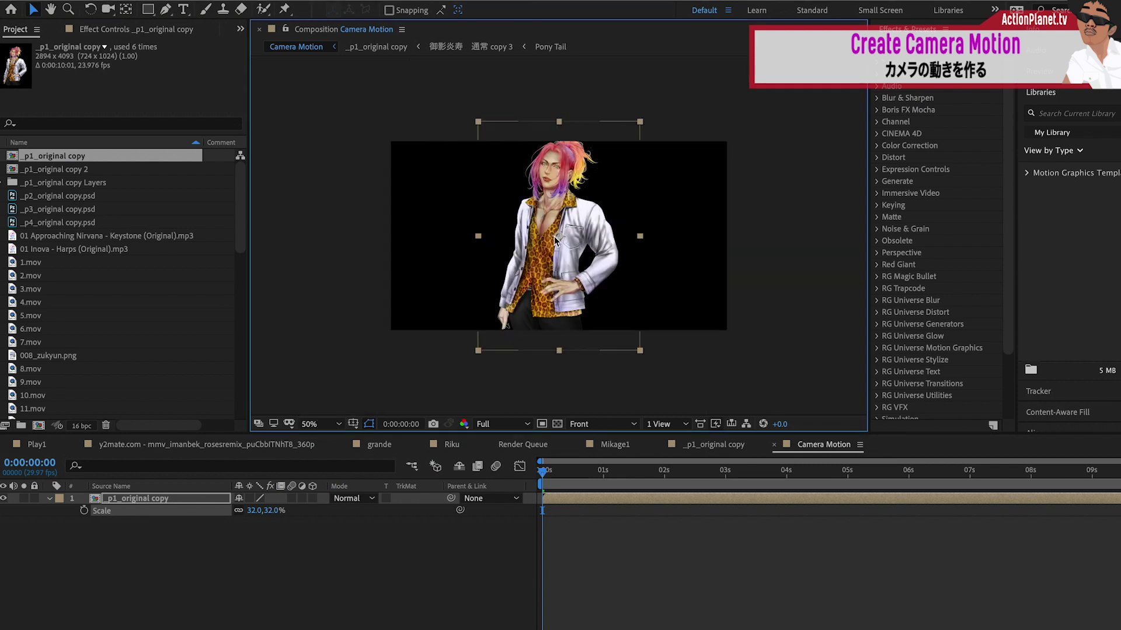
key("slash")
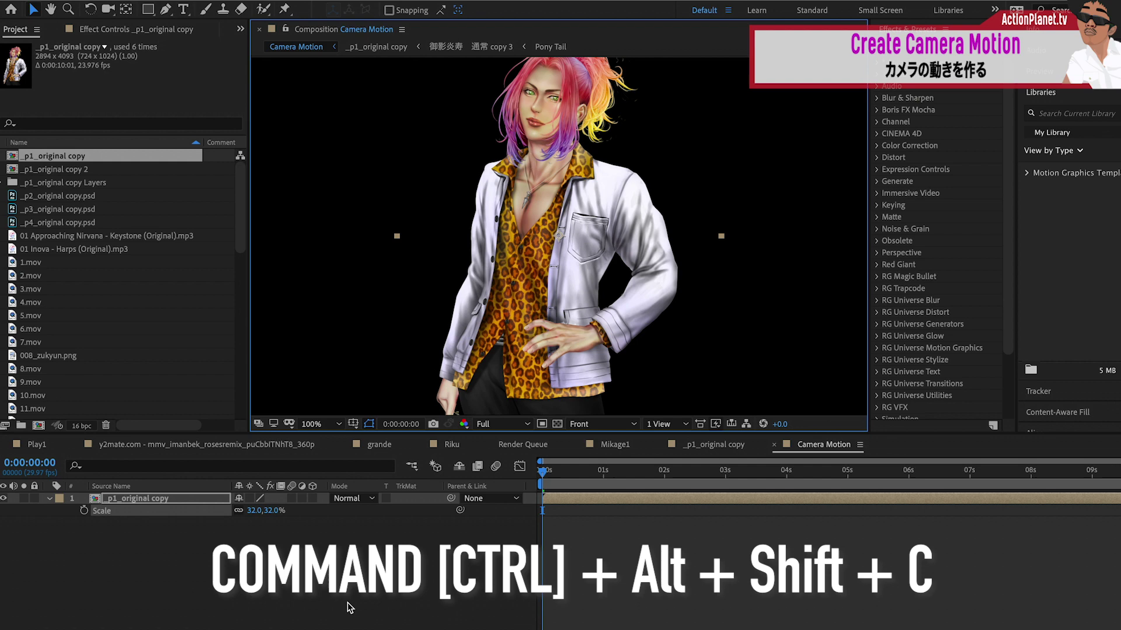
left_click(348, 607)
key("ctrl+alt+shift+c")
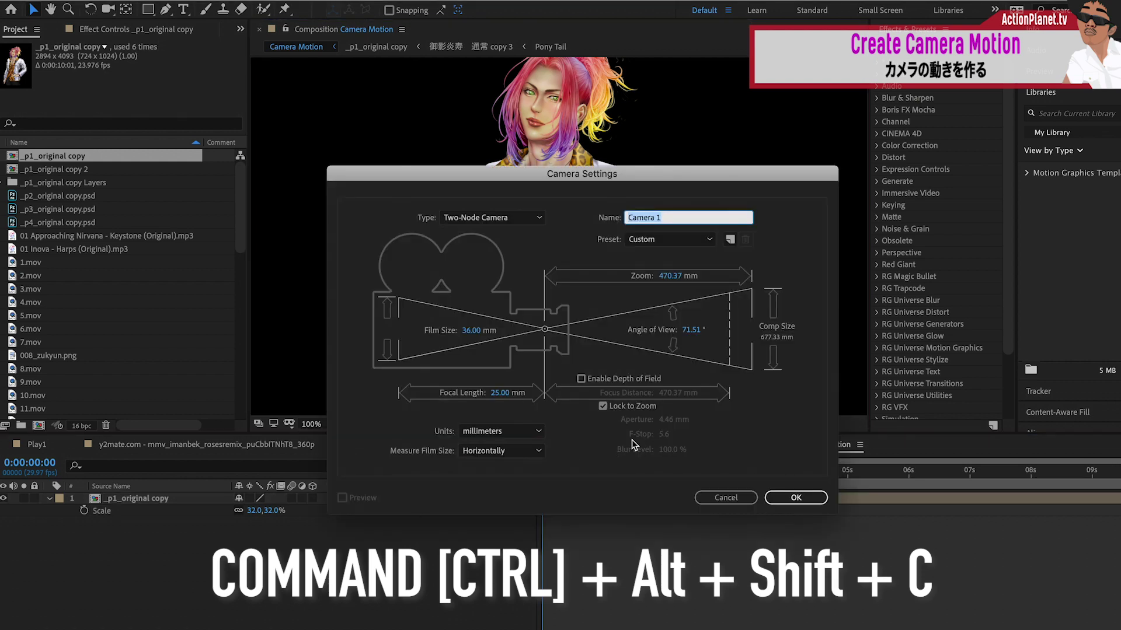
Confirm Camera 1's settings and add a new null object layer
key("Return")
key("Return")
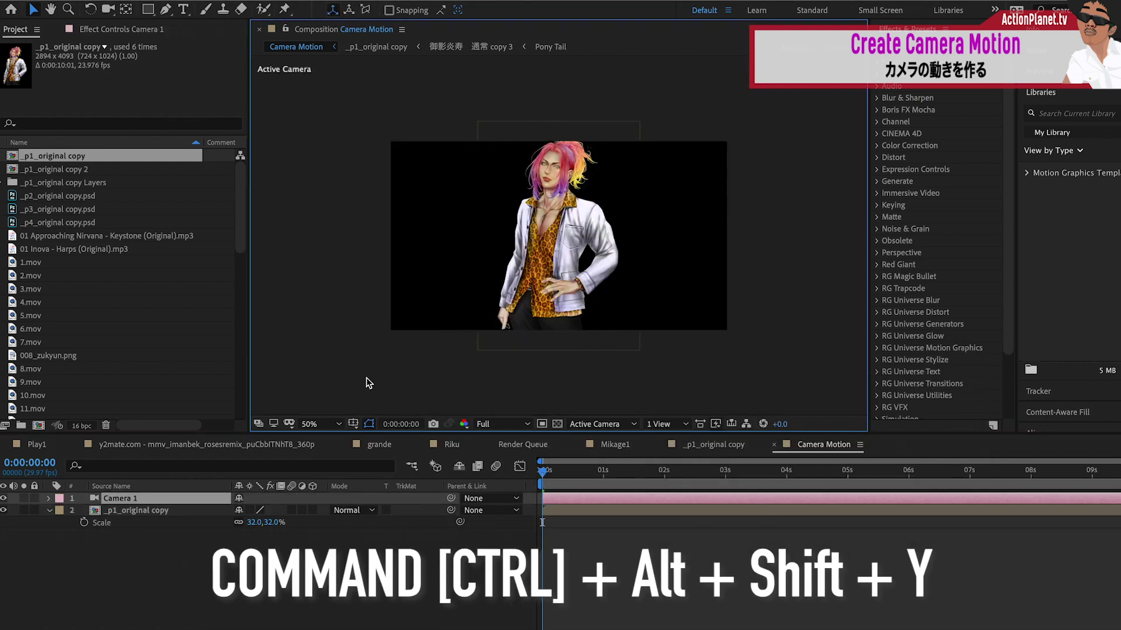
key("ctrl+alt+shift+y")
key("Return")
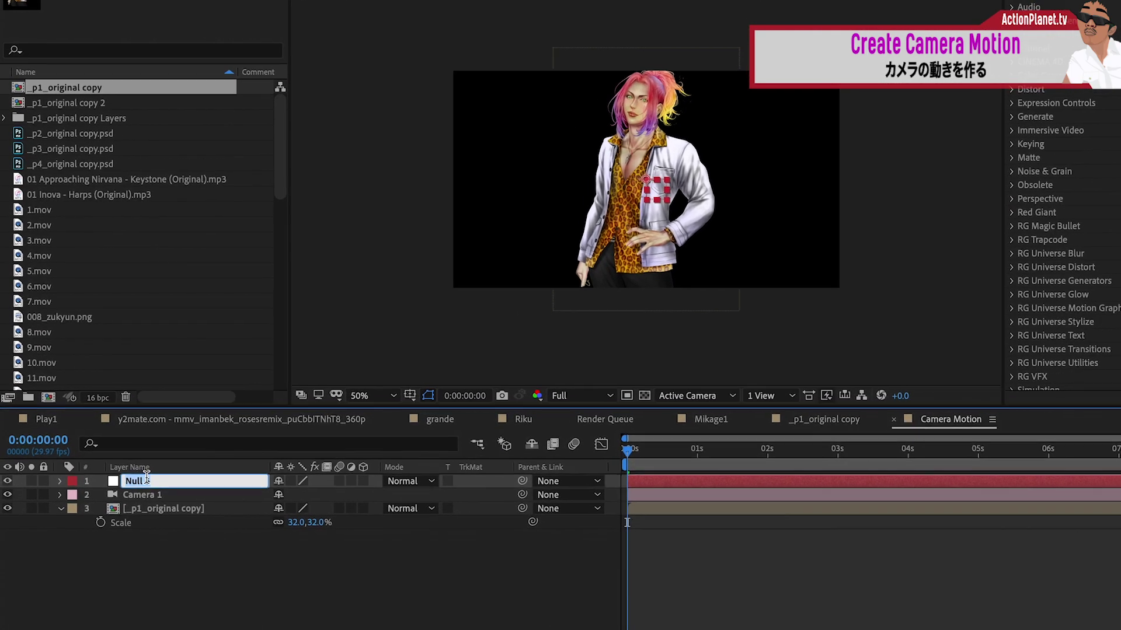
Rename the null to CC and parent Camera 1 to it
type("CC")
key("Return")
left_click(257, 496)
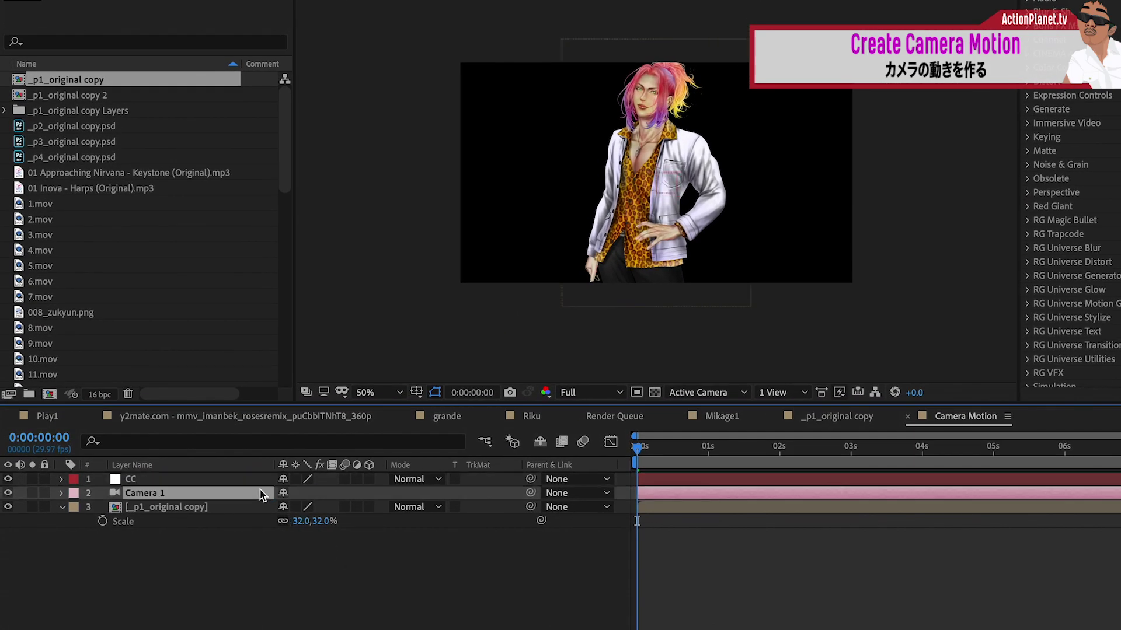
left_click_drag(531, 493, 211, 484)
left_click(214, 482)
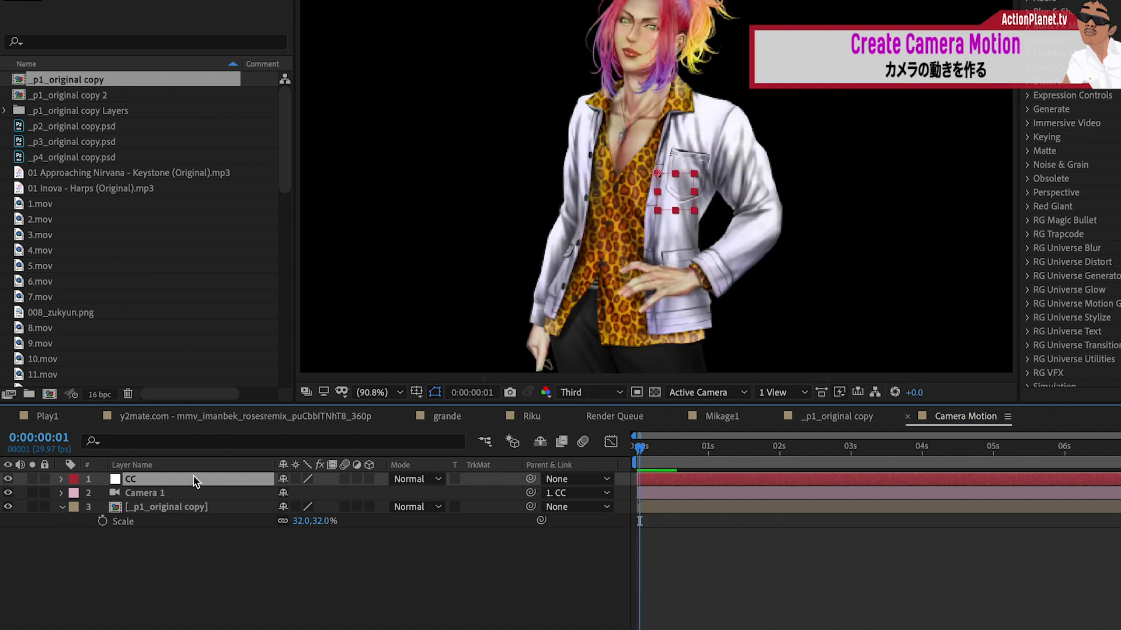
Make the character layer 3D and keyframe CC's Position Z from -80 at 0s to 0 at 4s
left_click(370, 507)
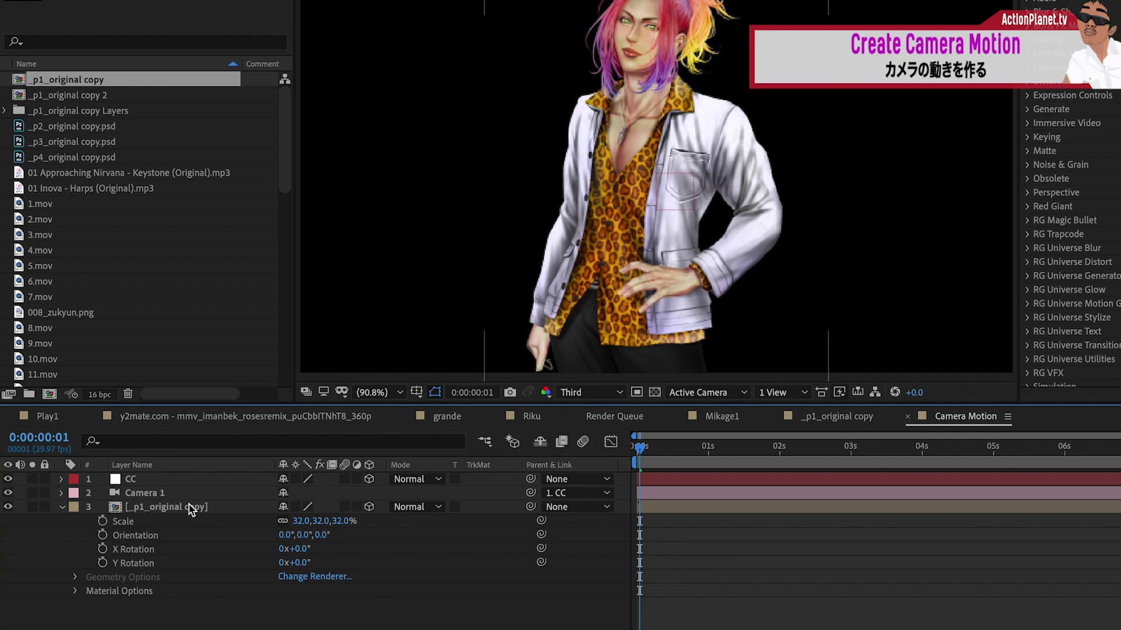
left_click(197, 482)
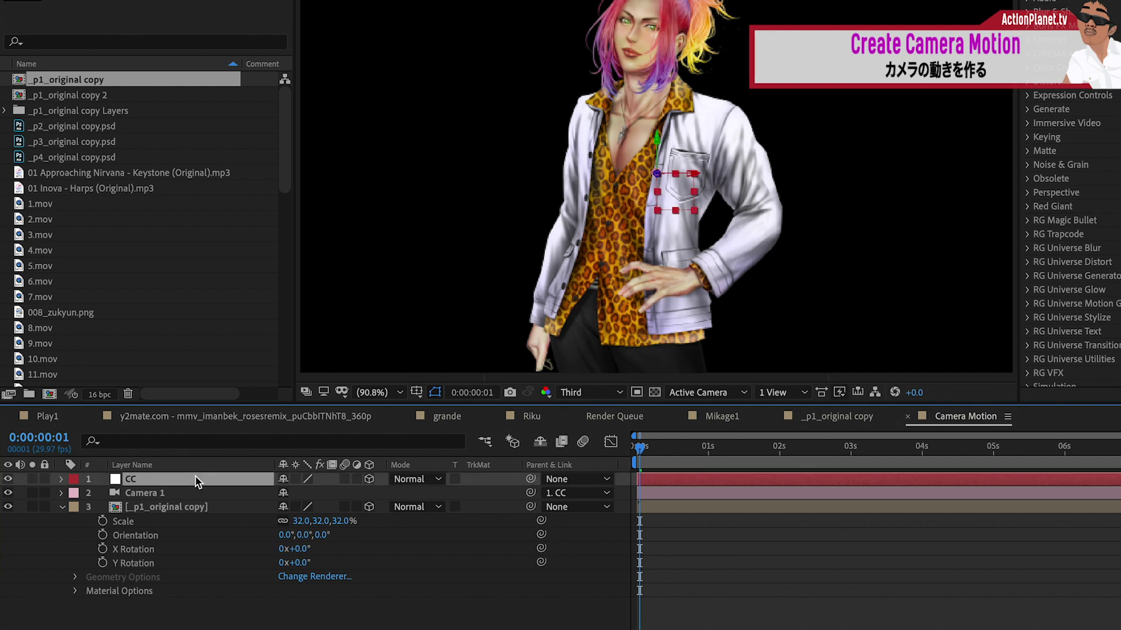
key("p")
mouse_move(334, 494)
left_mouse_down()
mouse_move(317, 495)
mouse_move(336, 503)
left_mouse_up()
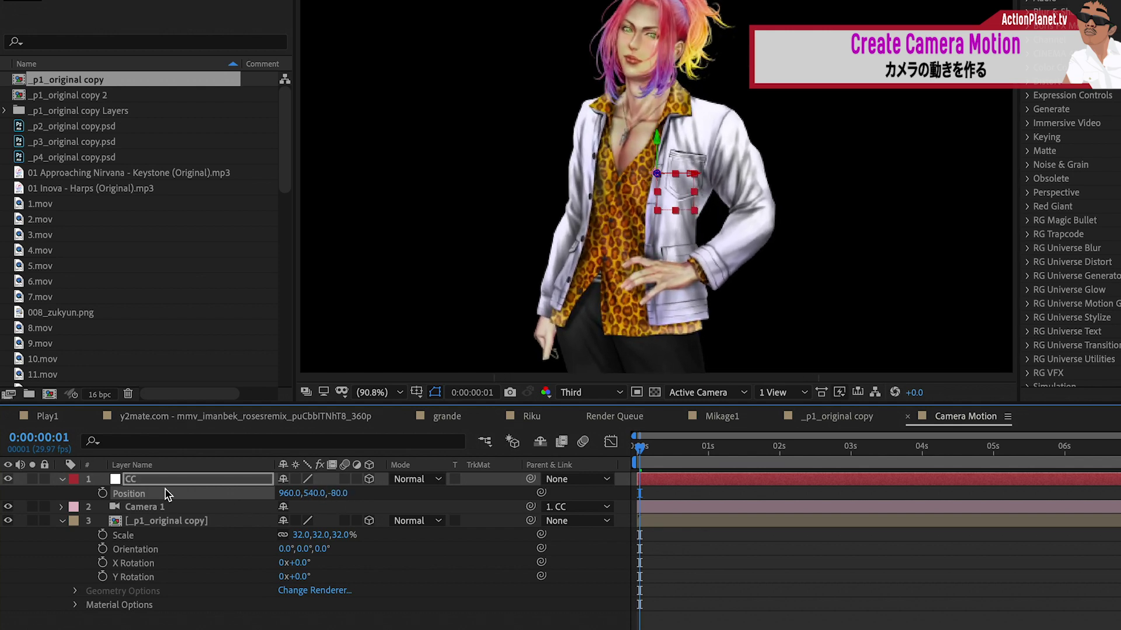
left_click(848, 454)
left_click(922, 451)
left_click(340, 494)
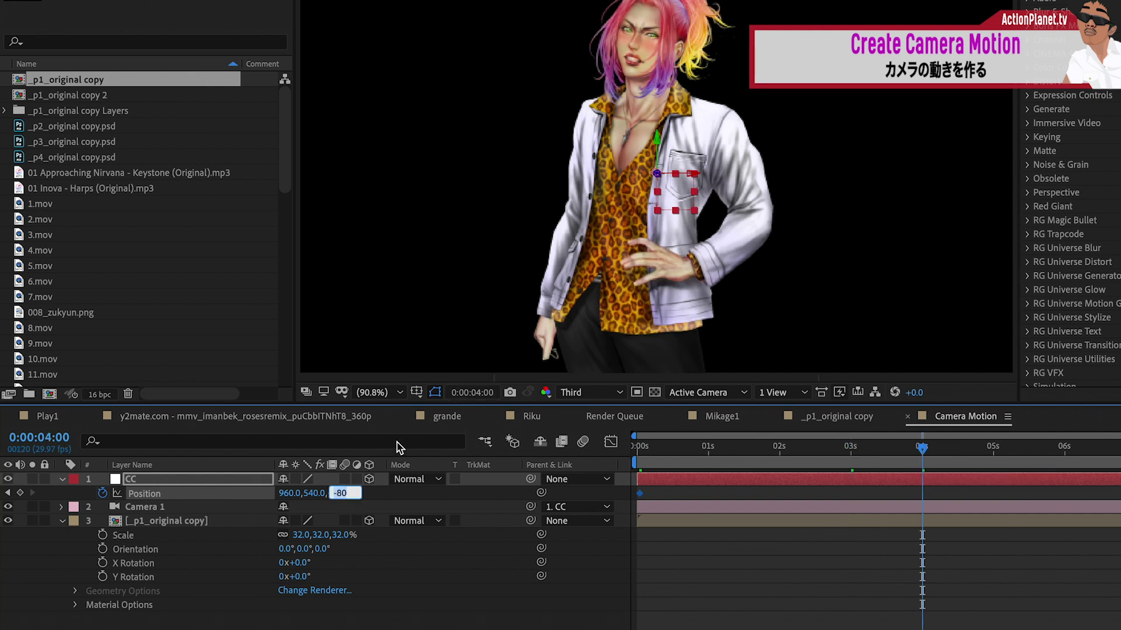
type("0")
key("Return")
End the work area at four seconds and preview the dolly move
key("a")
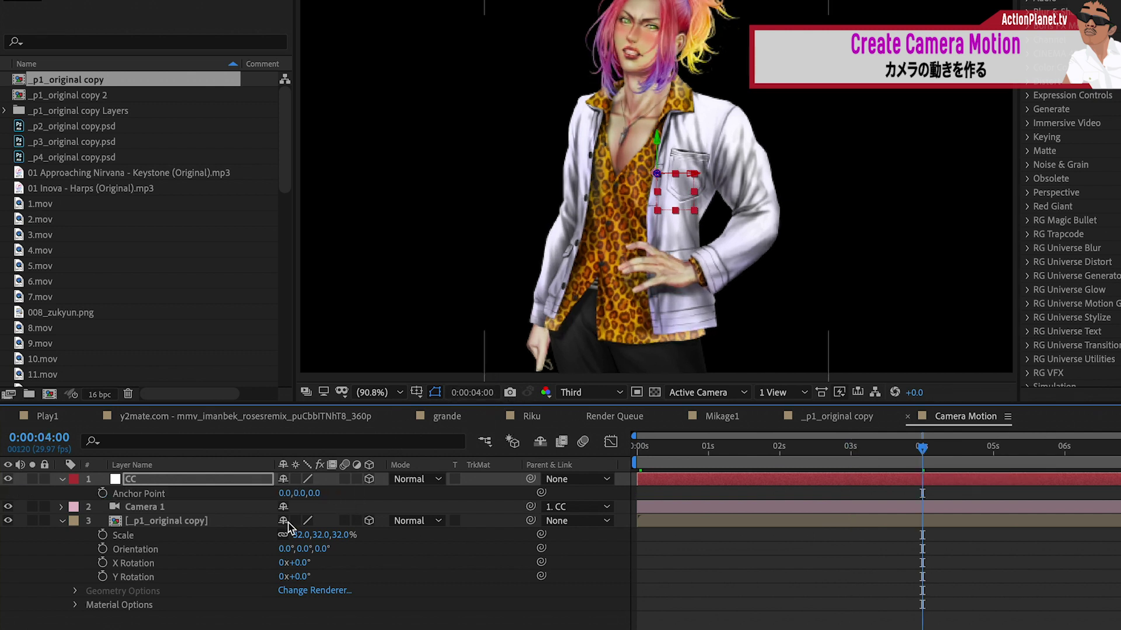
key("p")
left_click(713, 462)
left_click(923, 461)
key("n")
left_click(636, 461)
key("space")
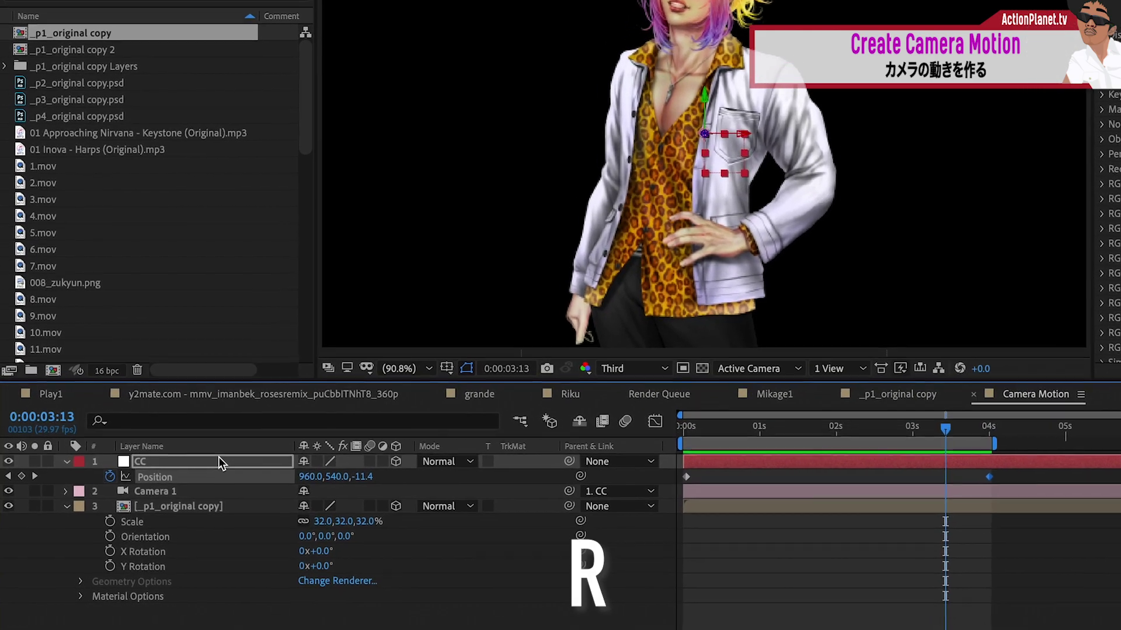
key("r")
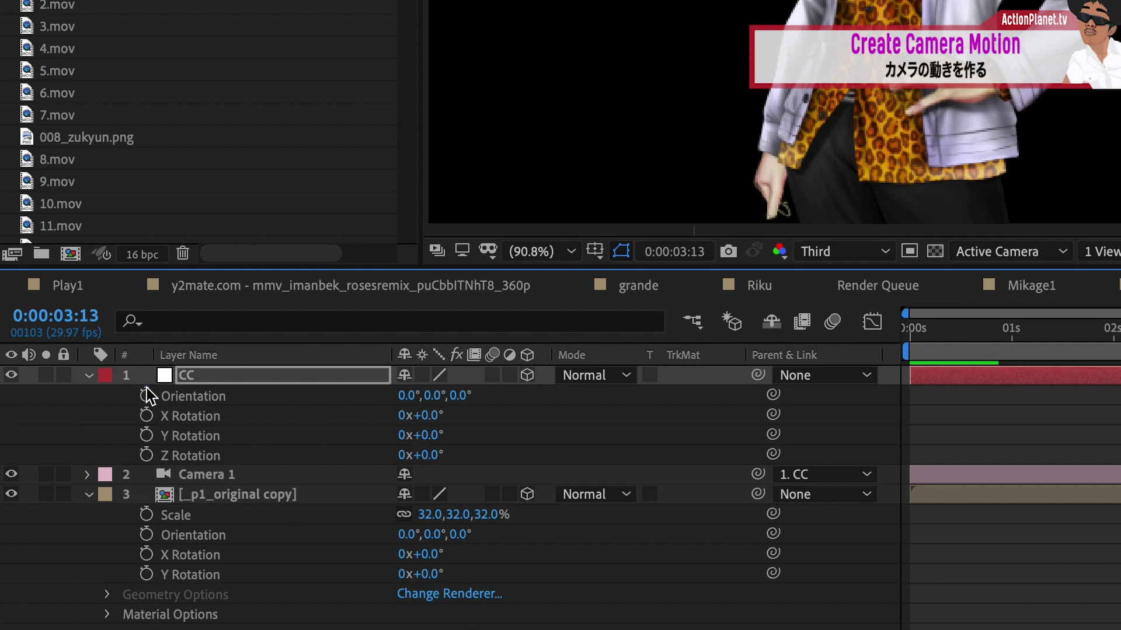
Keyframe CC's Y Orientation from 13° at 0:00 to about 349° at 4:00, then preview
left_click(146, 396)
left_click_drag(435, 401, 449, 401)
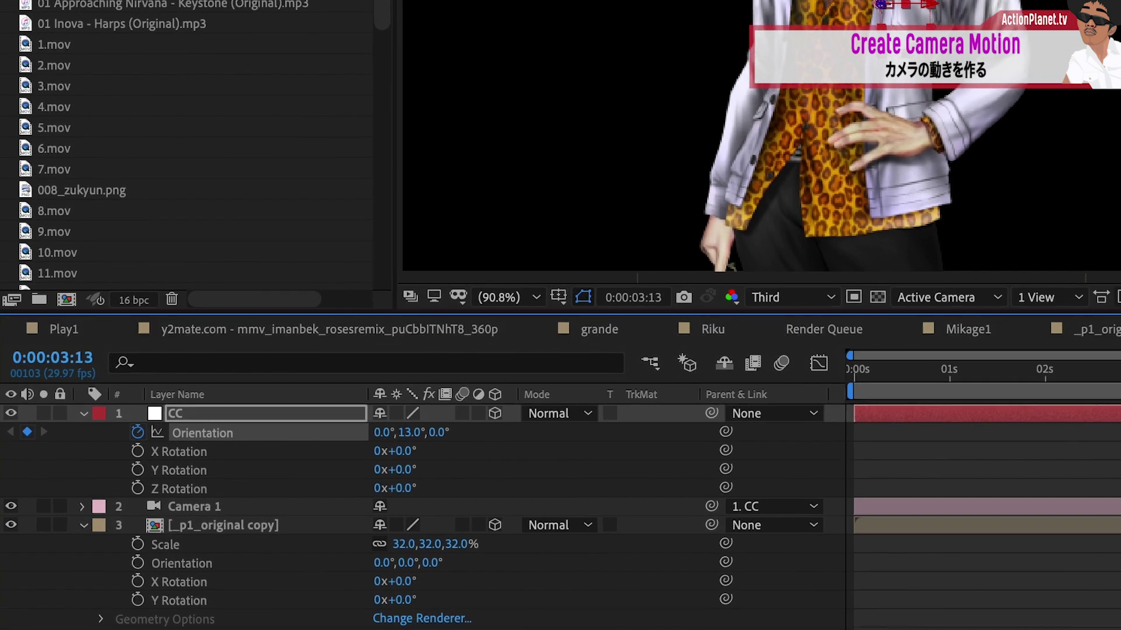
mouse_move(734, 530)
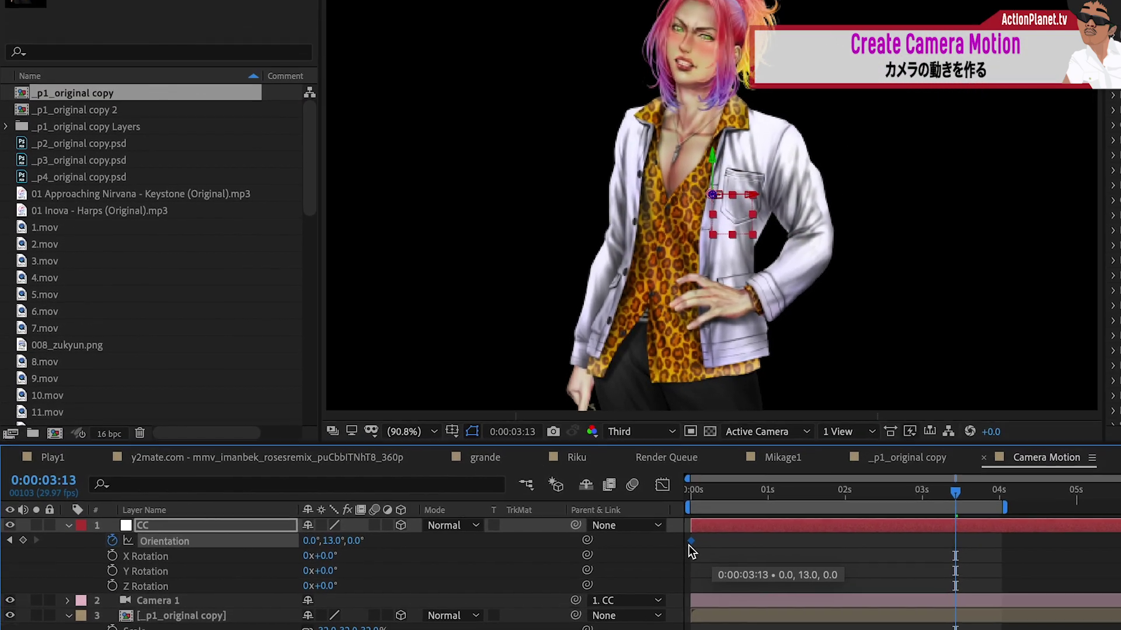
left_click_drag(331, 541, 303, 551)
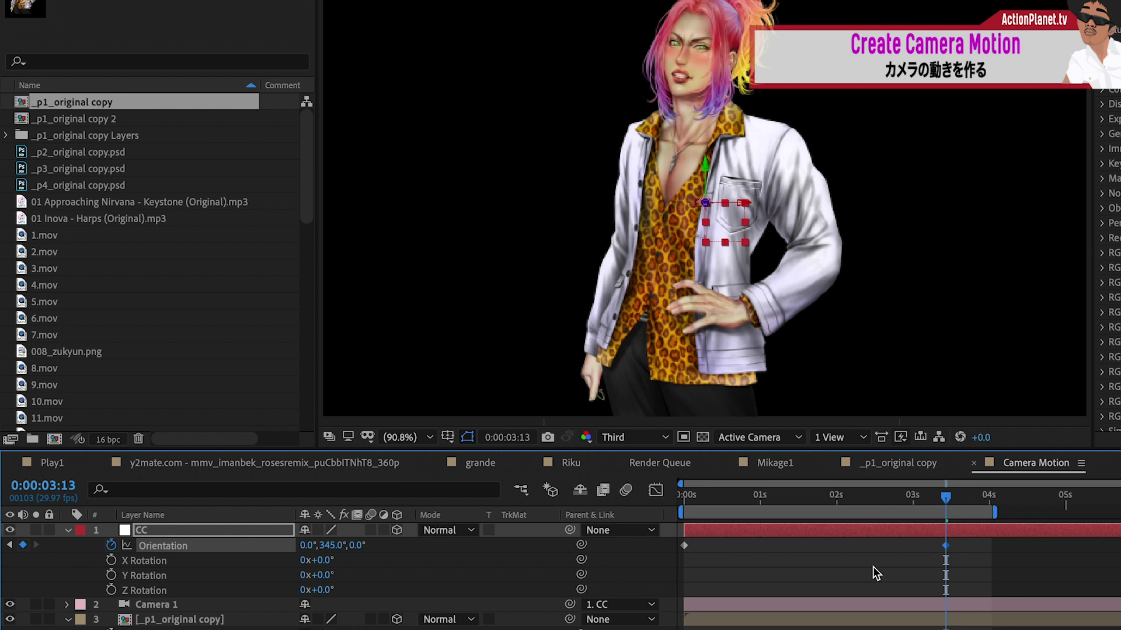
mouse_move(945, 546)
left_mouse_down()
mouse_move(989, 546)
mouse_move(670, 545)
left_mouse_up()
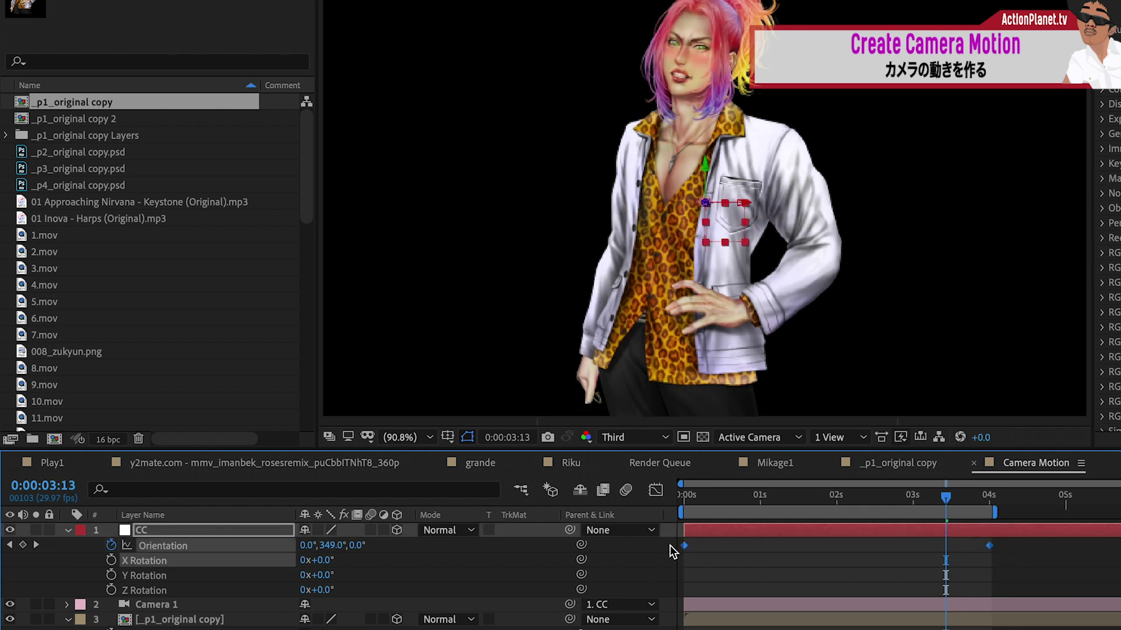
left_click(678, 503)
key("space")
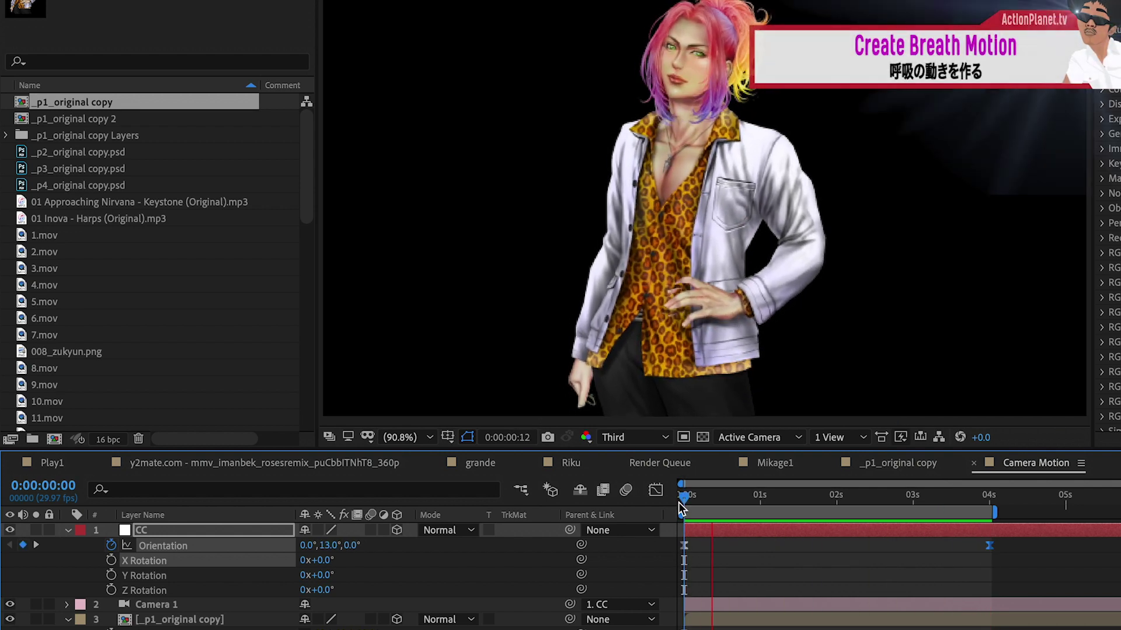
key("space")
Add an adjustment layer named Breathe and apply the Bulge effect to it
key("ctrl+alt+y")
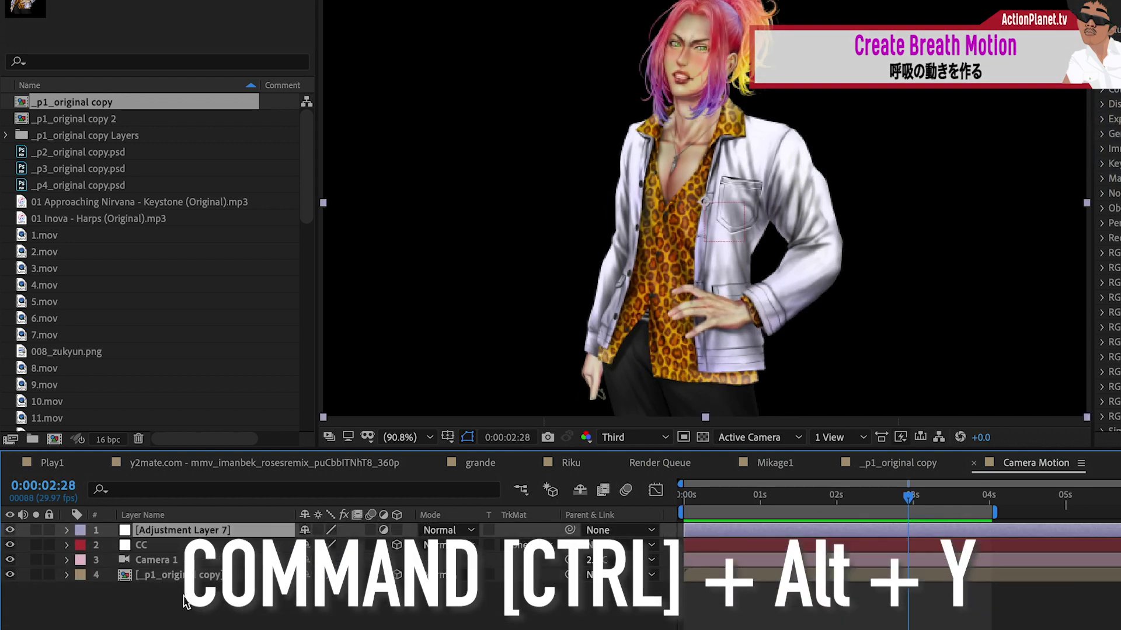
key("Return")
type("Breathe")
key("Return")
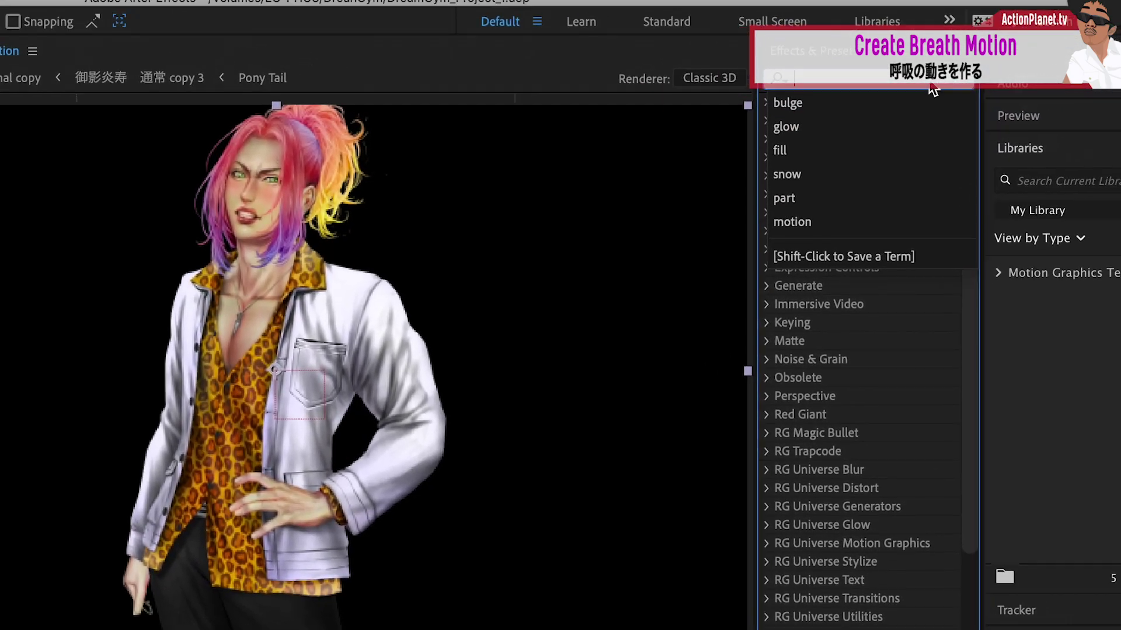
type("bulge")
left_click_drag(718, 170, 101, 433)
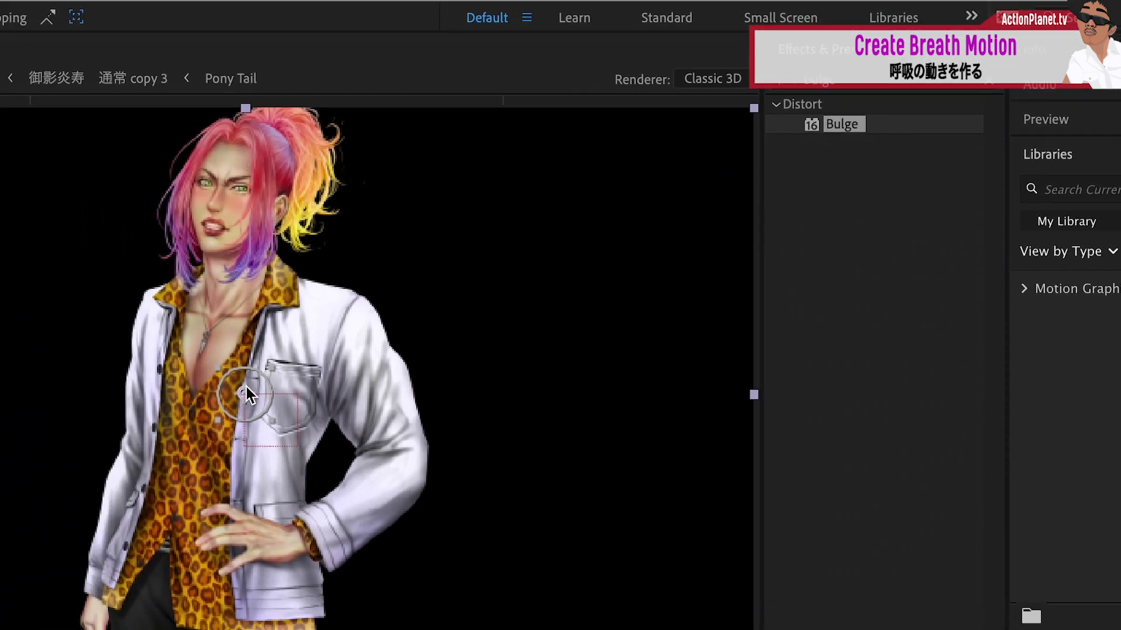
Center the bulge on the chest with radii 246 by 210 and Bulge Height 0.1
left_click_drag(246, 391, 490, 268)
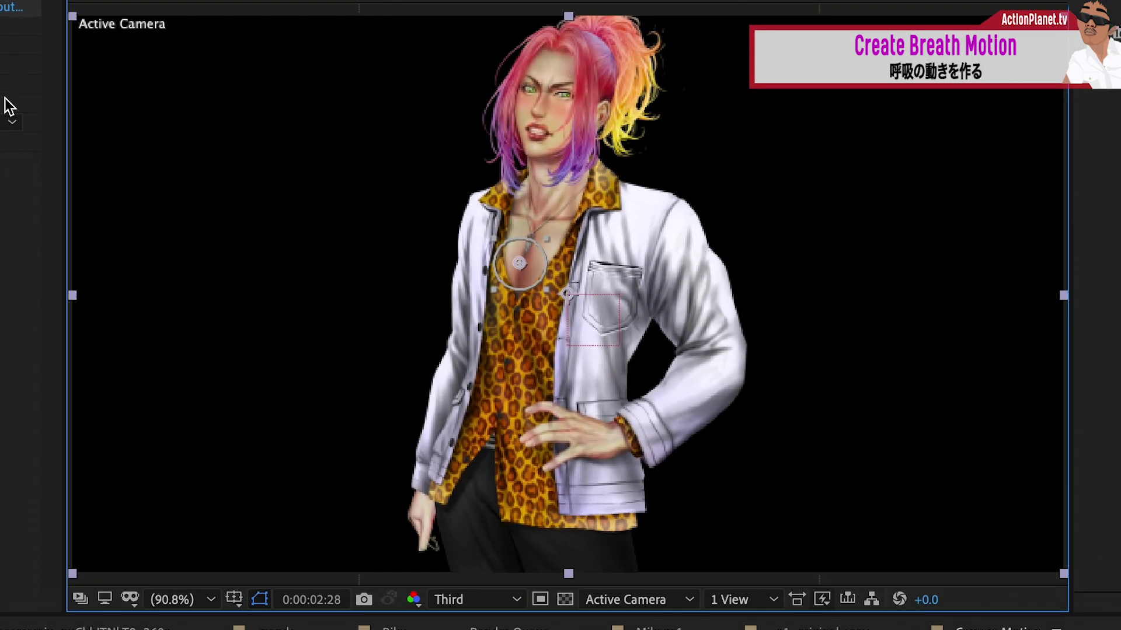
left_click_drag(198, 27, 391, 50)
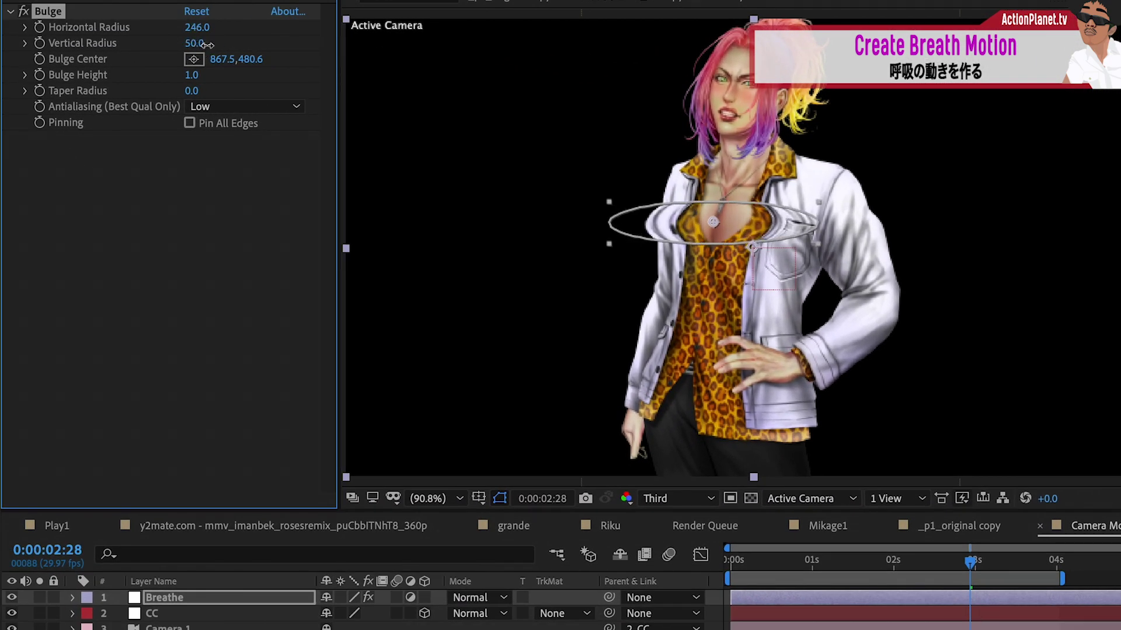
left_click_drag(207, 45, 325, 50)
left_click_drag(713, 221, 730, 245)
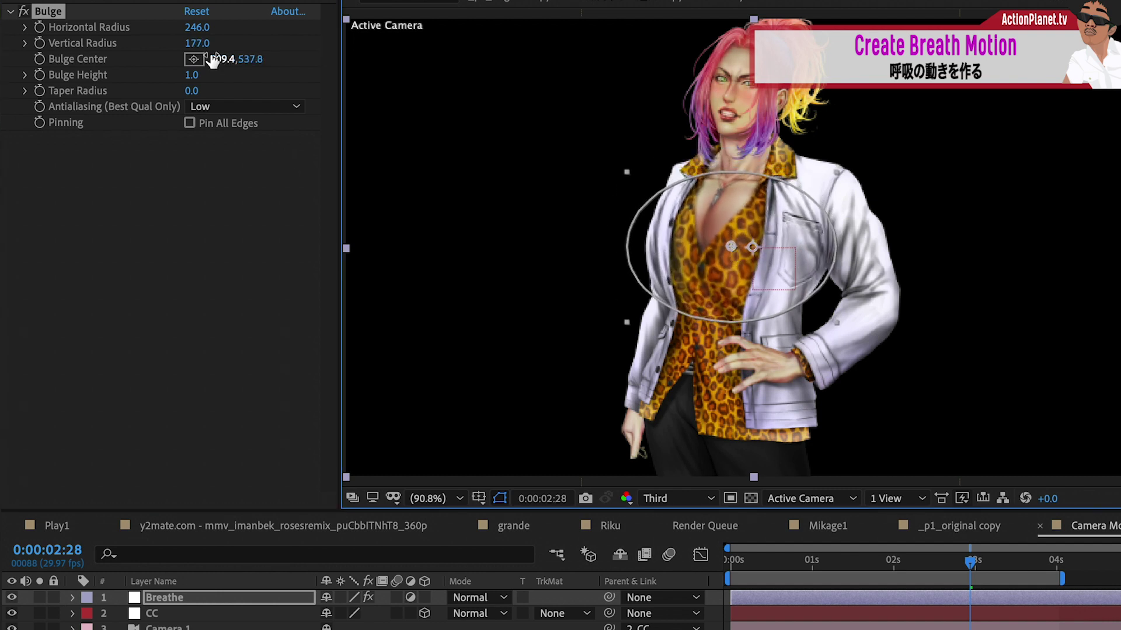
left_click_drag(197, 44, 237, 45)
left_click(211, 86)
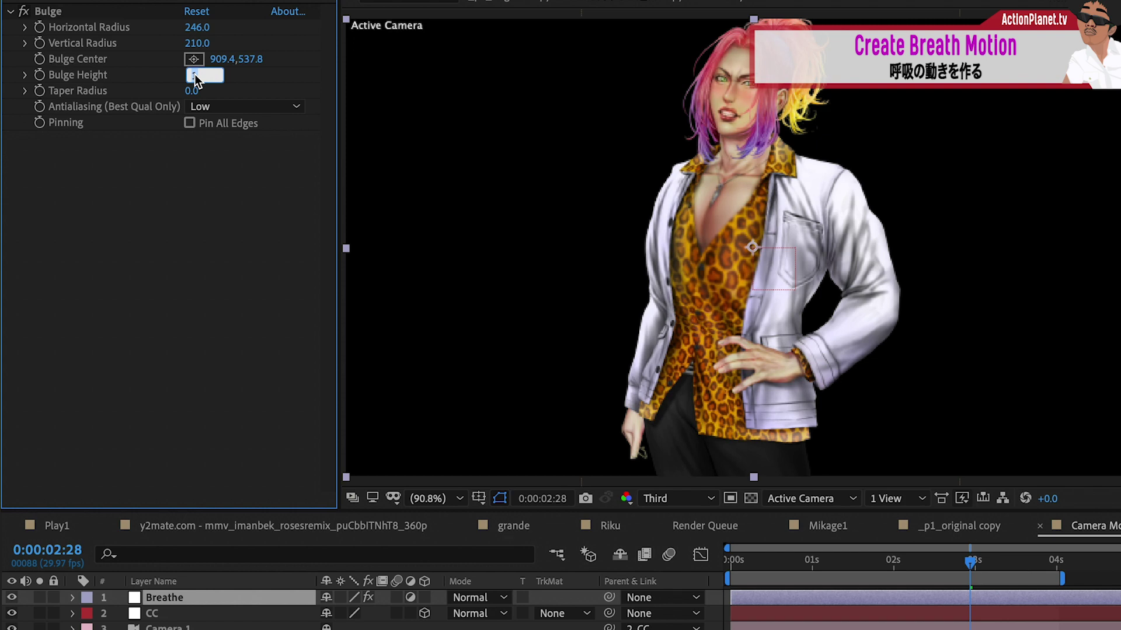
key("Return")
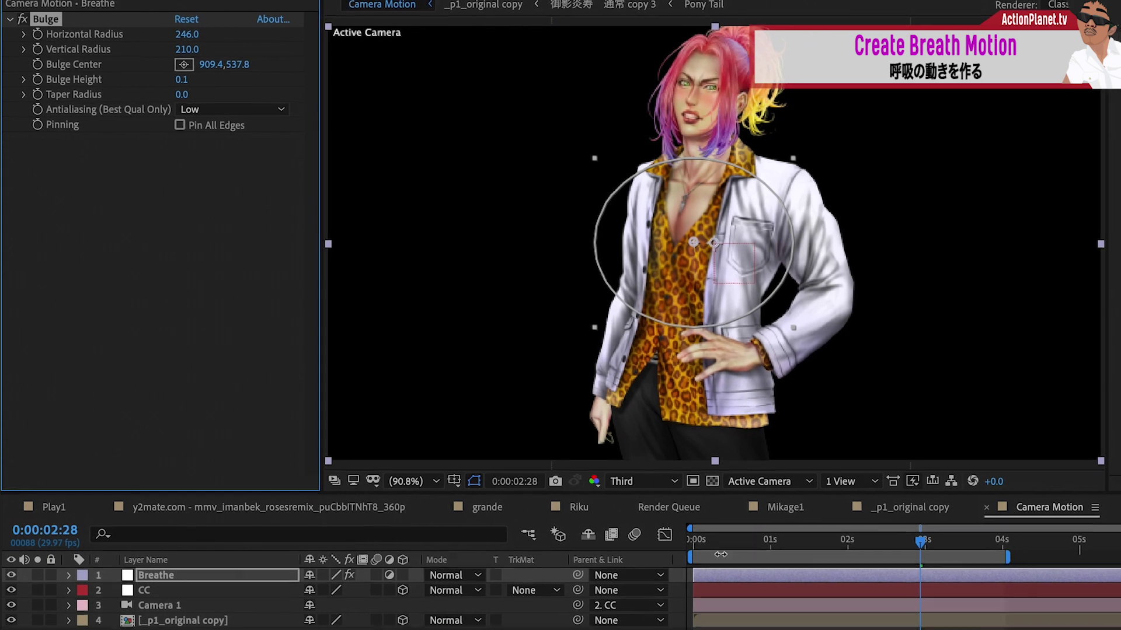
left_click(728, 540)
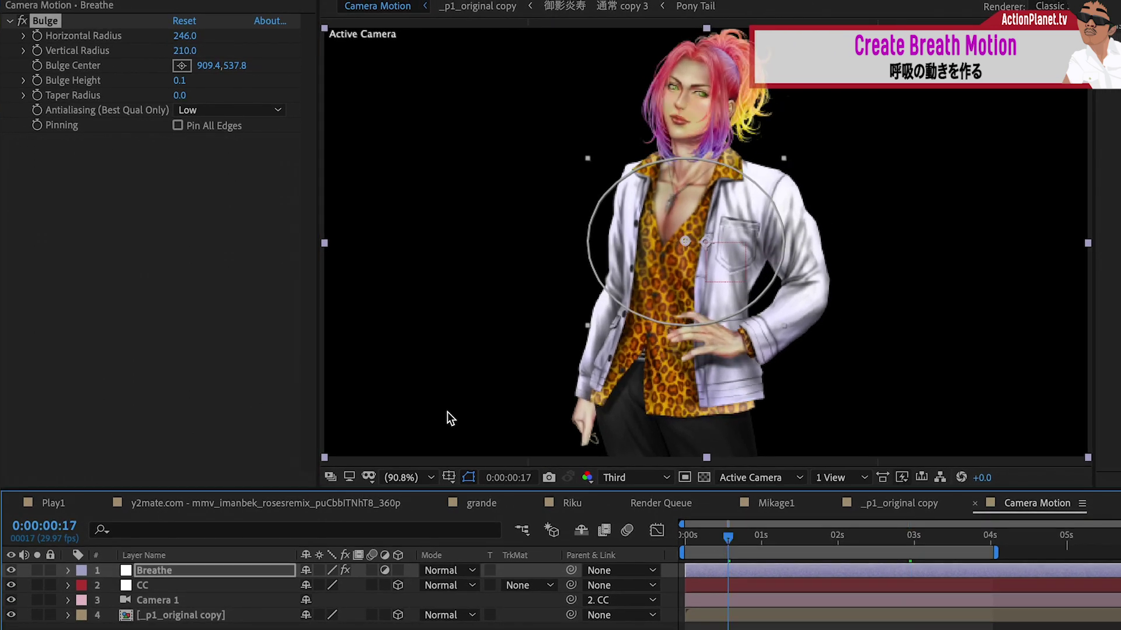
Keyframe Bulge Height from 0 at the first frame to 0.1, and add an expression
left_click(39, 80)
key("u")
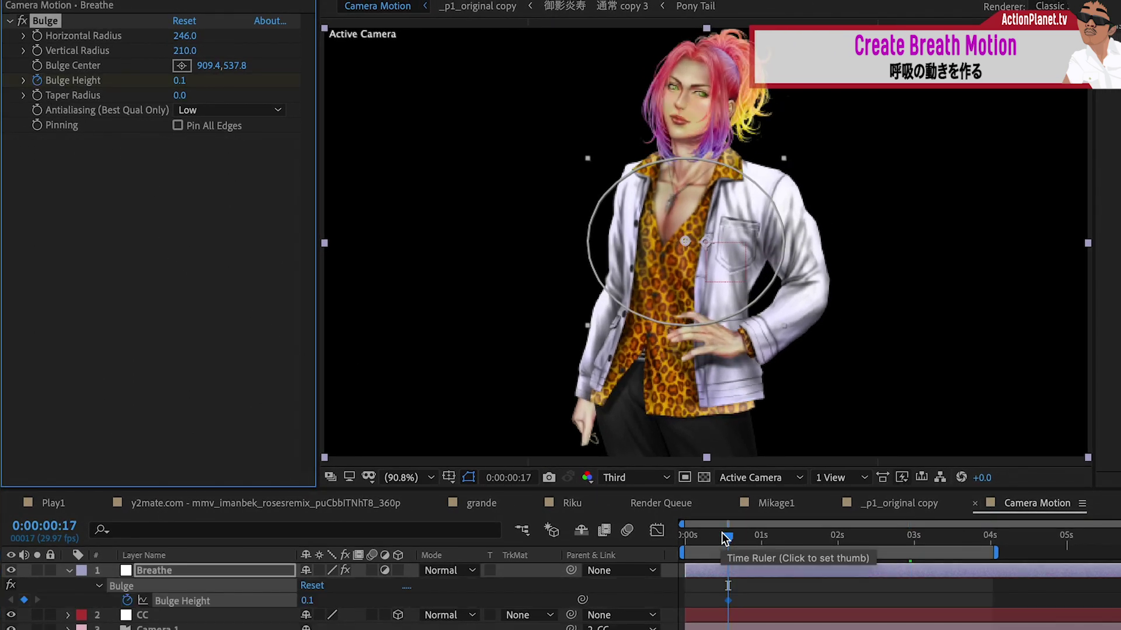
left_click_drag(726, 538, 667, 538)
left_click(181, 80)
type("0")
key("Return")
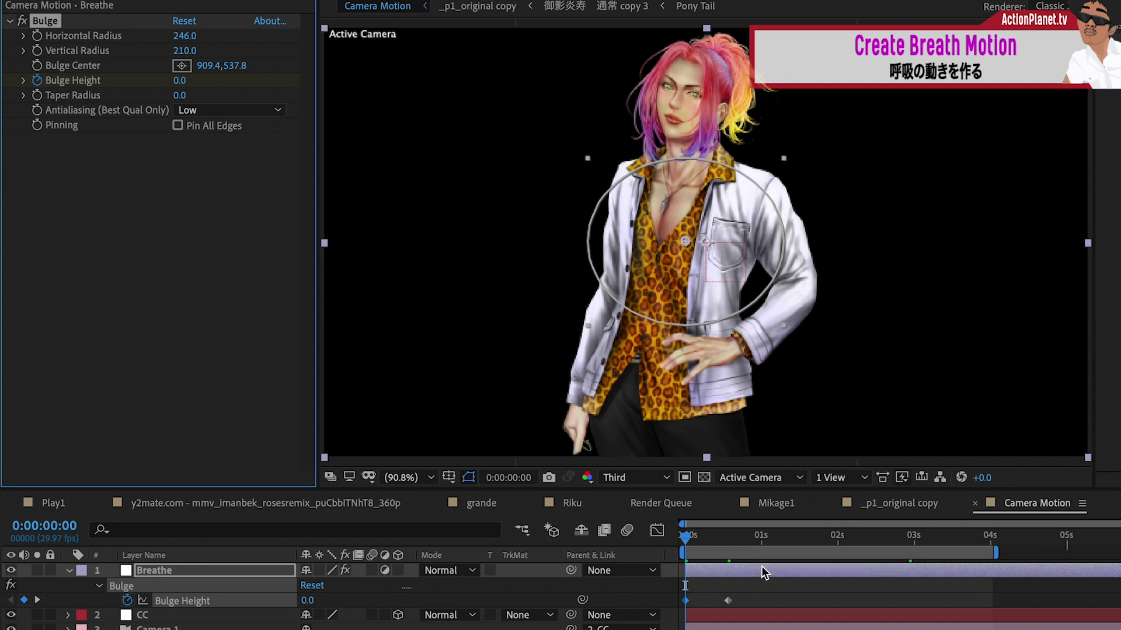
left_click(128, 602, "alt")
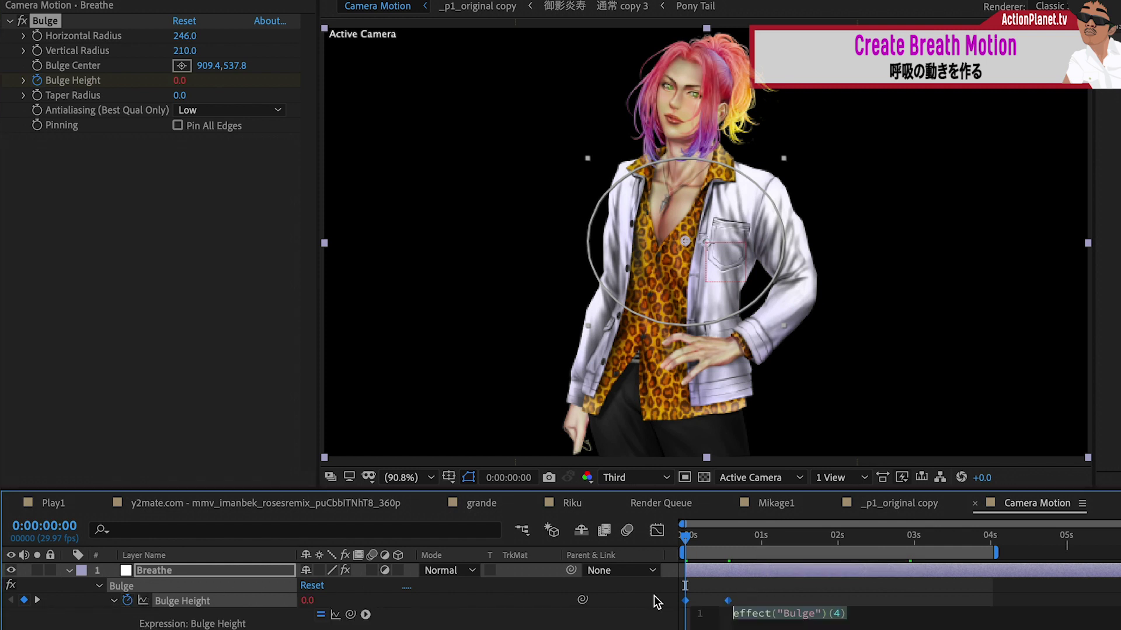
left_click(753, 600)
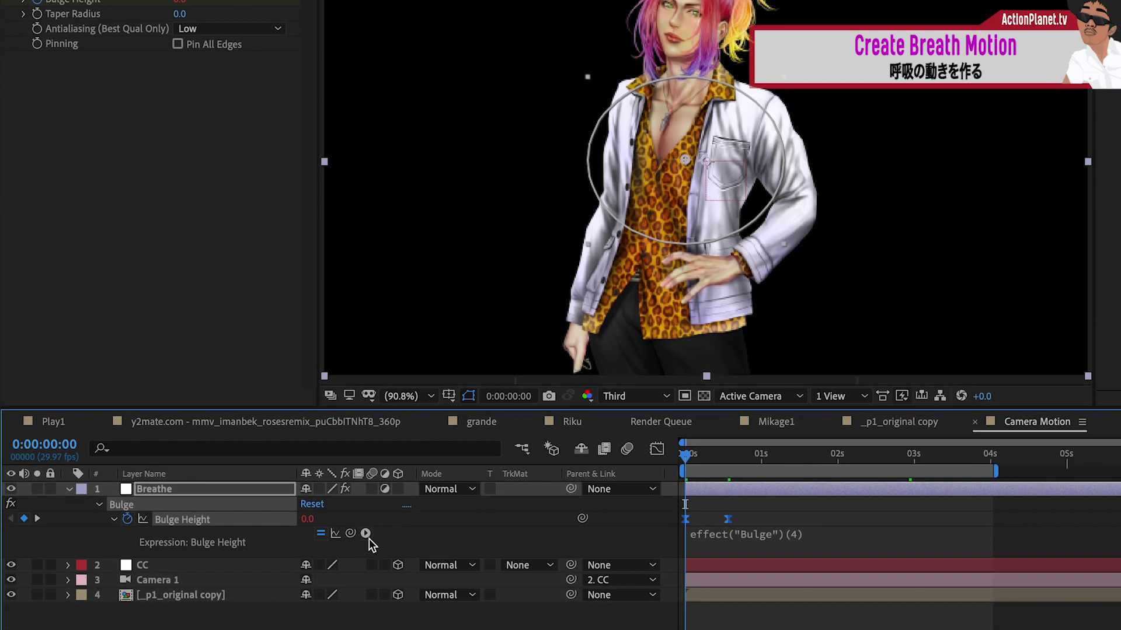
Set the expression to loopOut(type = "cycle"), move the 0.1 keyframe later, and preview
left_click(365, 614)
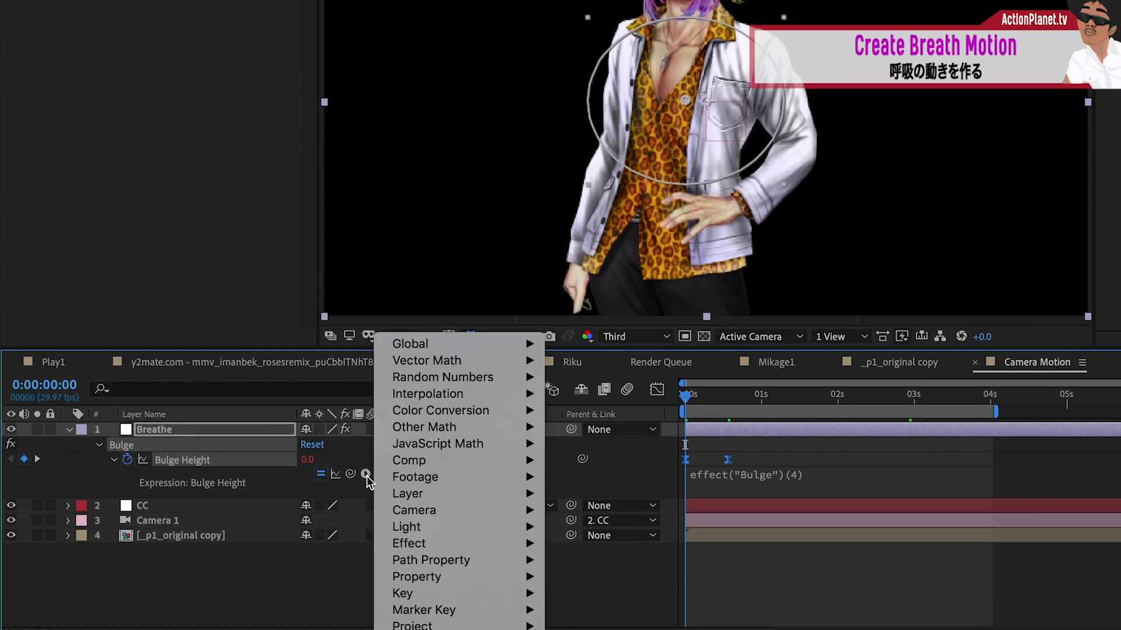
mouse_move(429, 574)
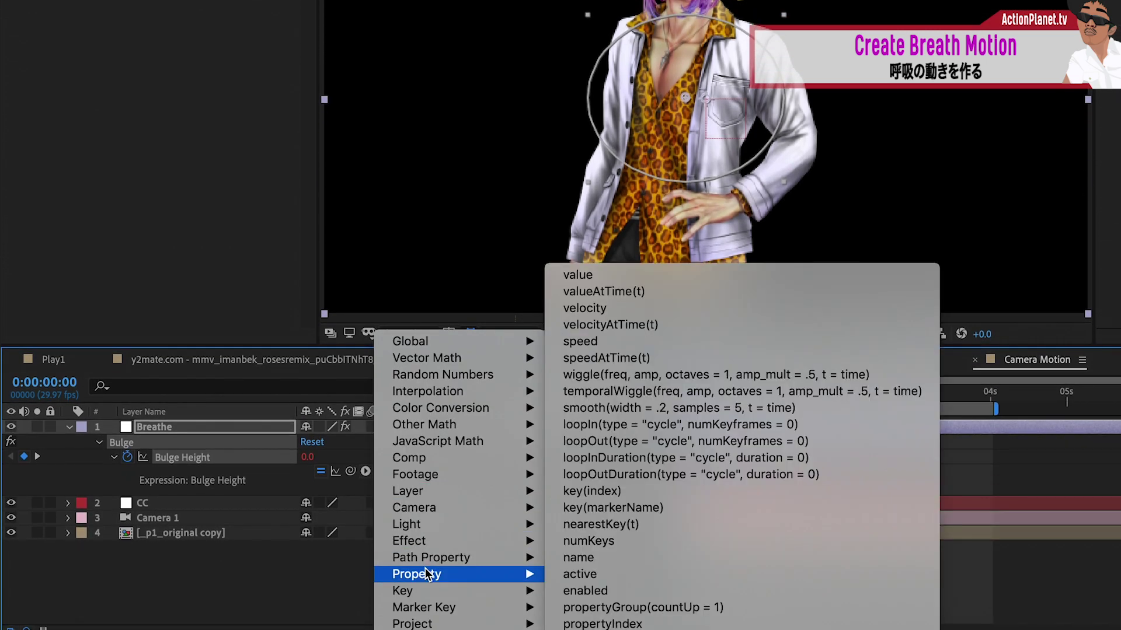
left_click(583, 446)
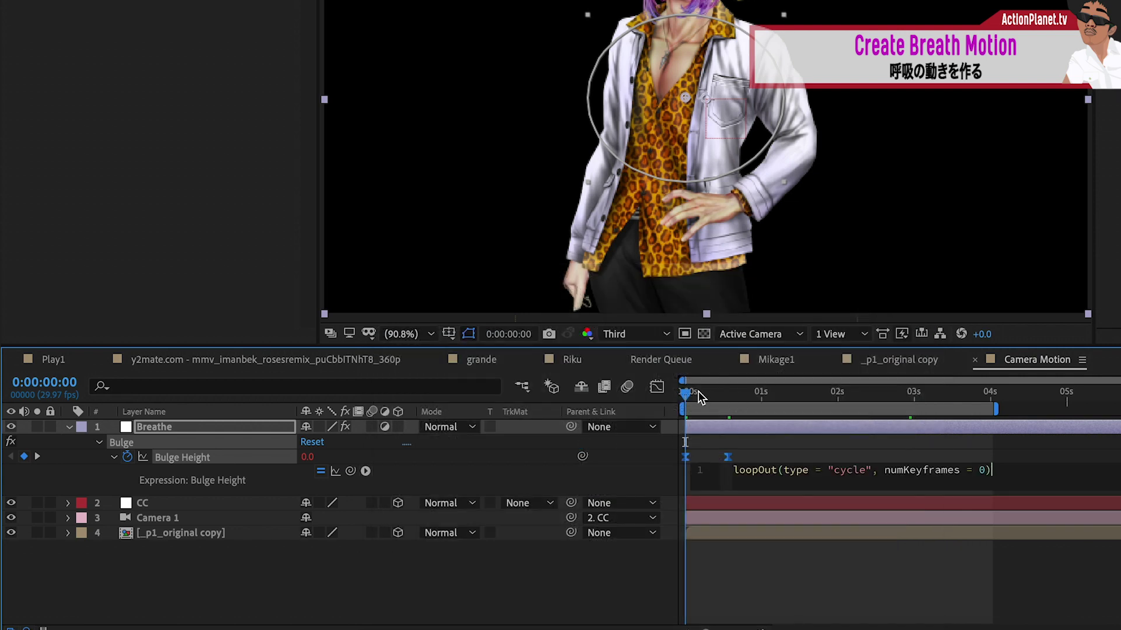
left_click(690, 397)
left_click_drag(727, 457, 817, 457)
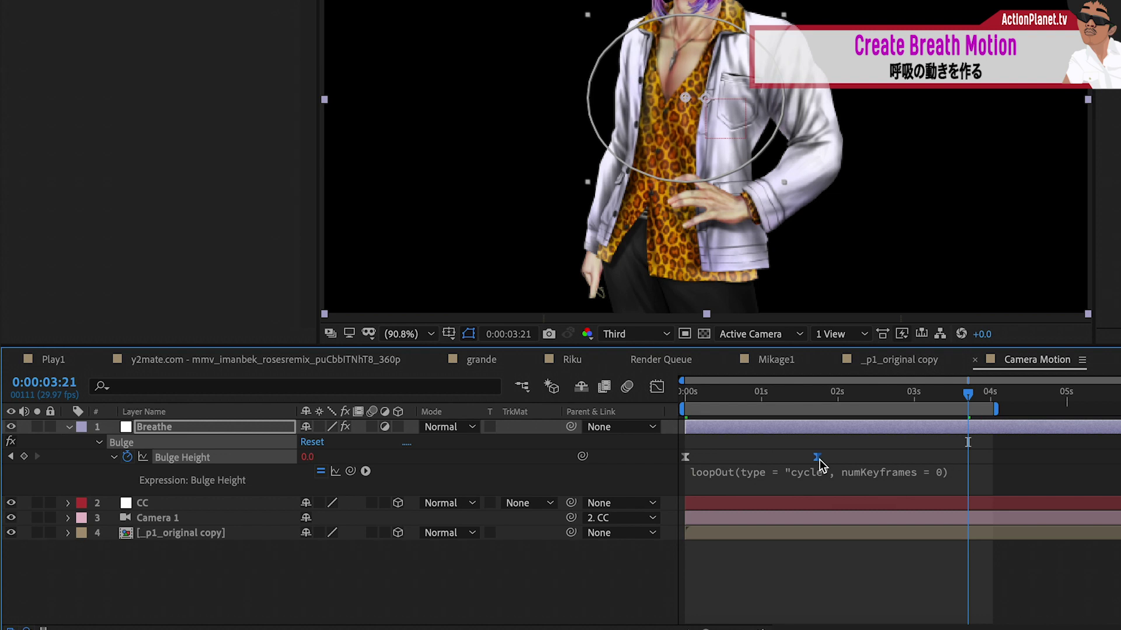
left_click_drag(740, 401, 643, 398)
key("space")
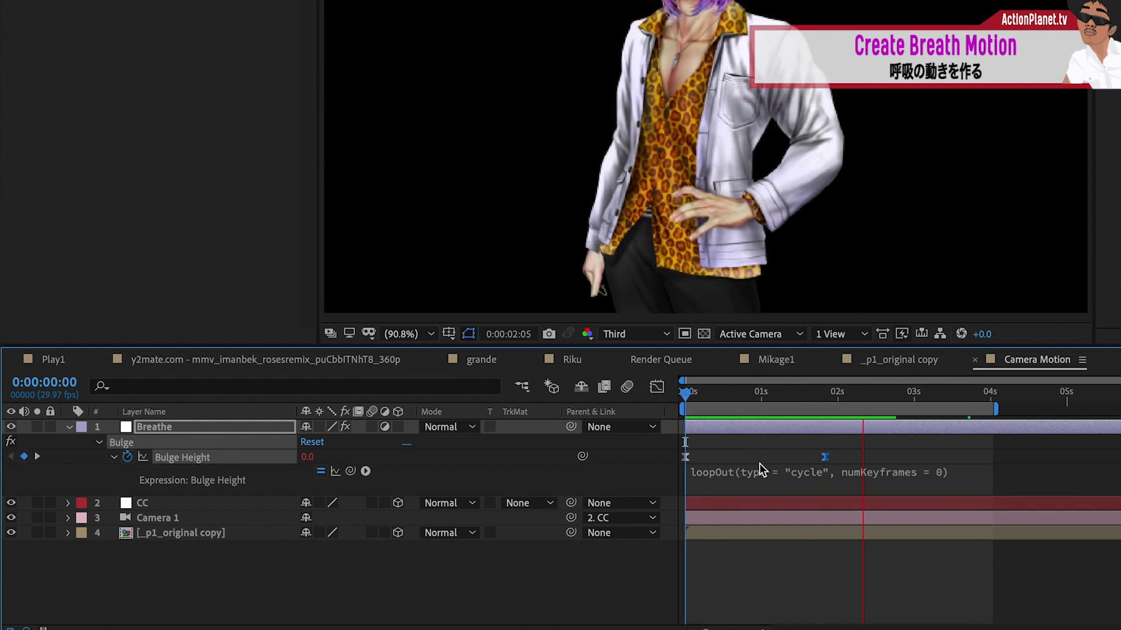
key("space")
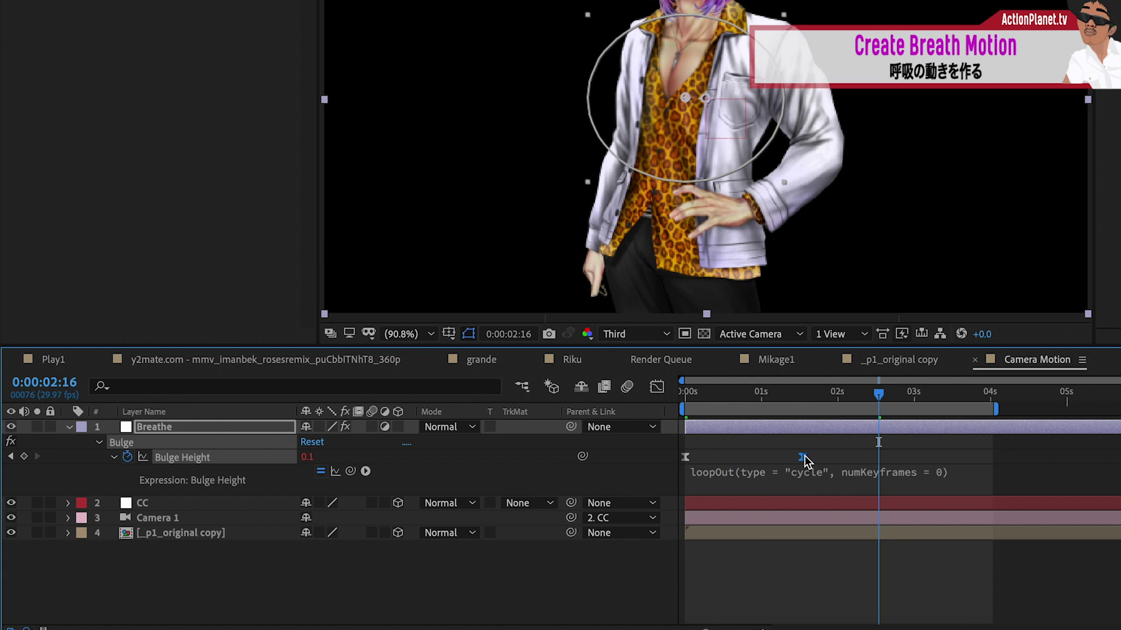
Add a third keyframe returning Bulge Height to 0.0 at 2:16 and play the loop
left_click(765, 462)
left_click(685, 459)
key("ctrl+v")
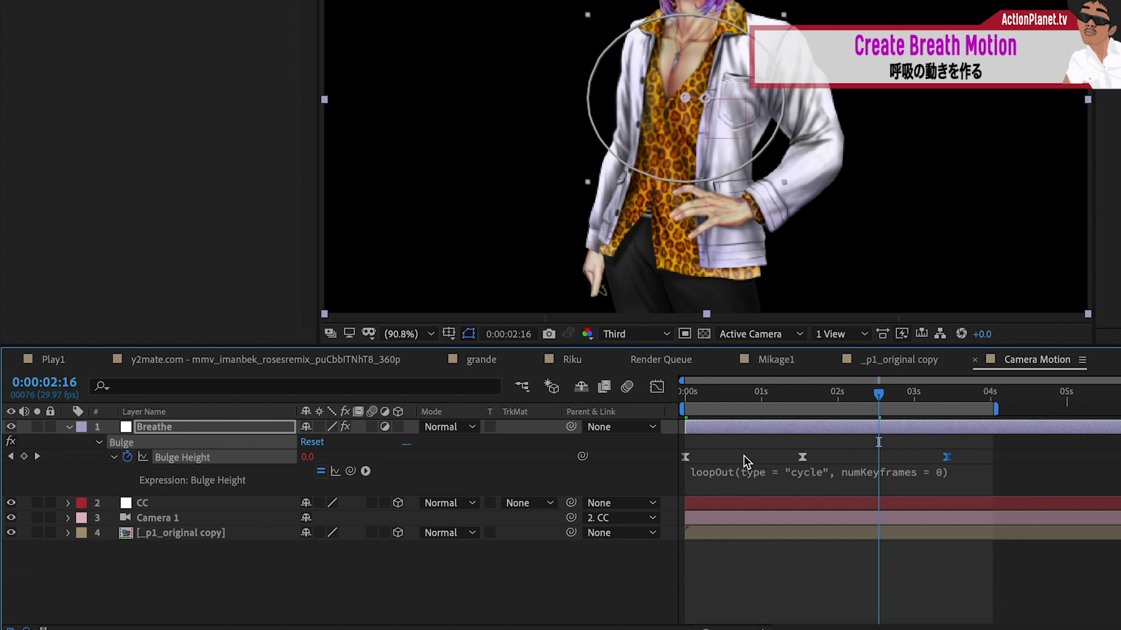
left_click_drag(1003, 446, 680, 470)
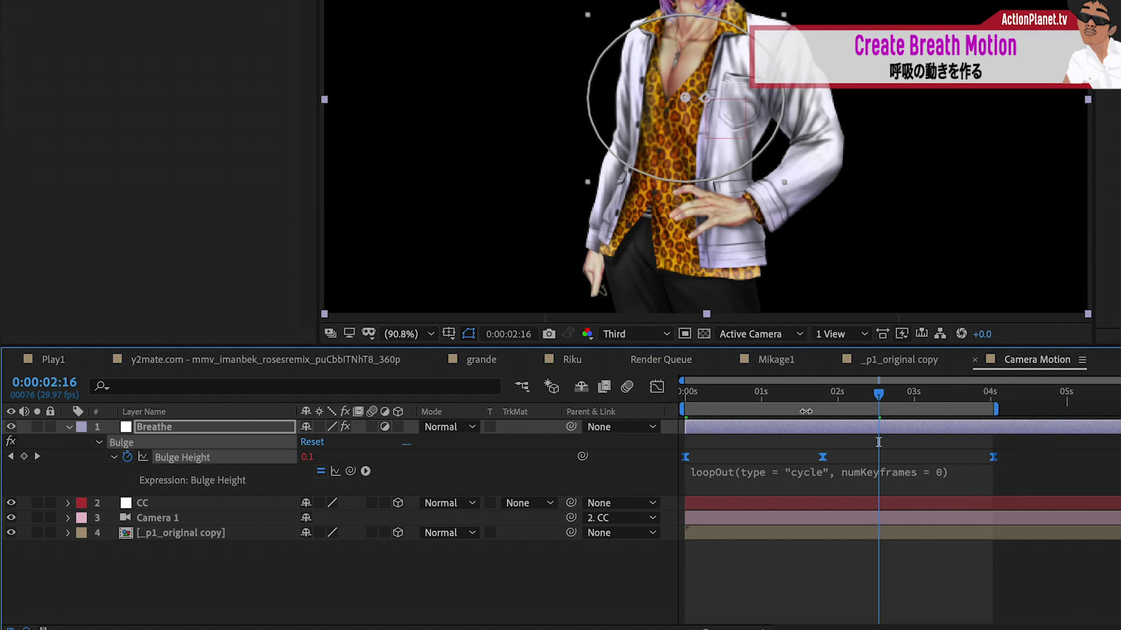
left_click_drag(818, 392, 626, 403)
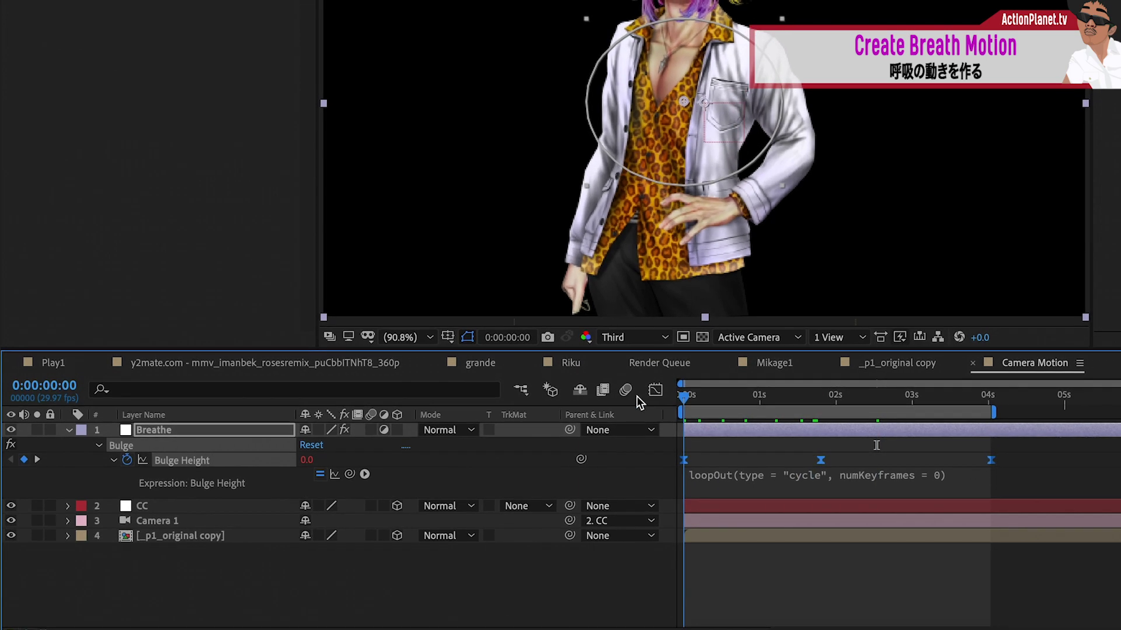
key("space")
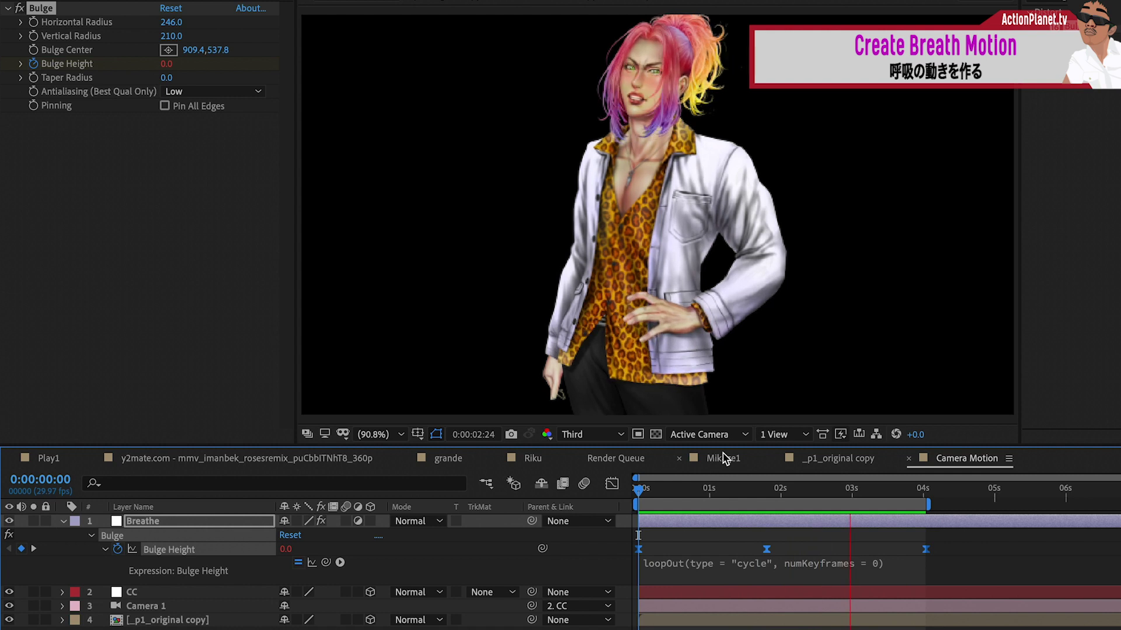
left_click(10, 549)
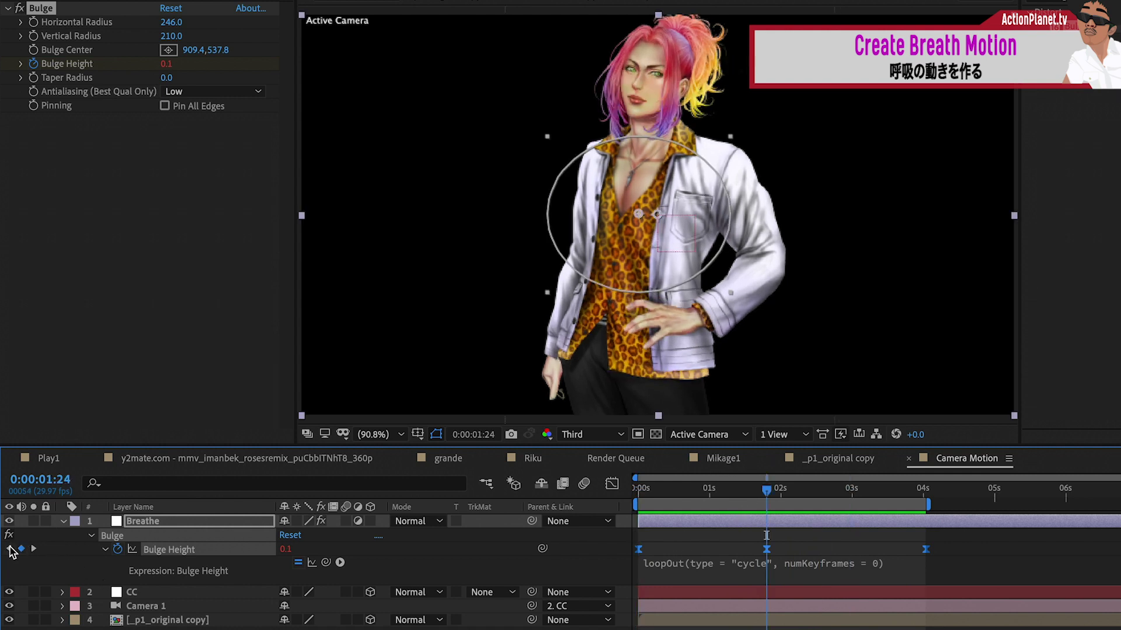